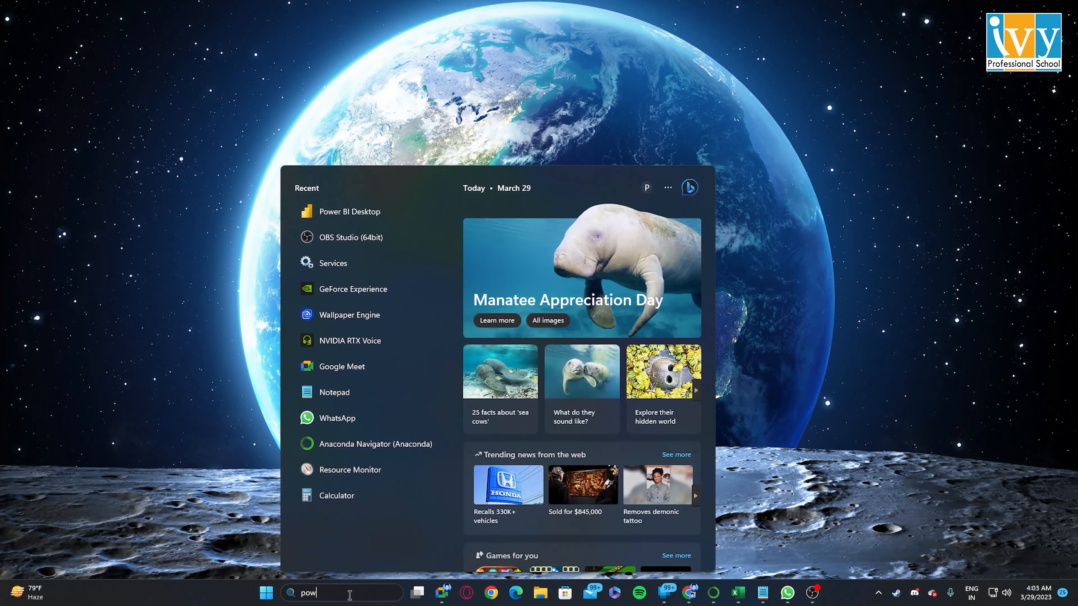
- Open Power BI Desktop and dismiss its start screen
type("power BI Desktop")
left_click(392, 244)
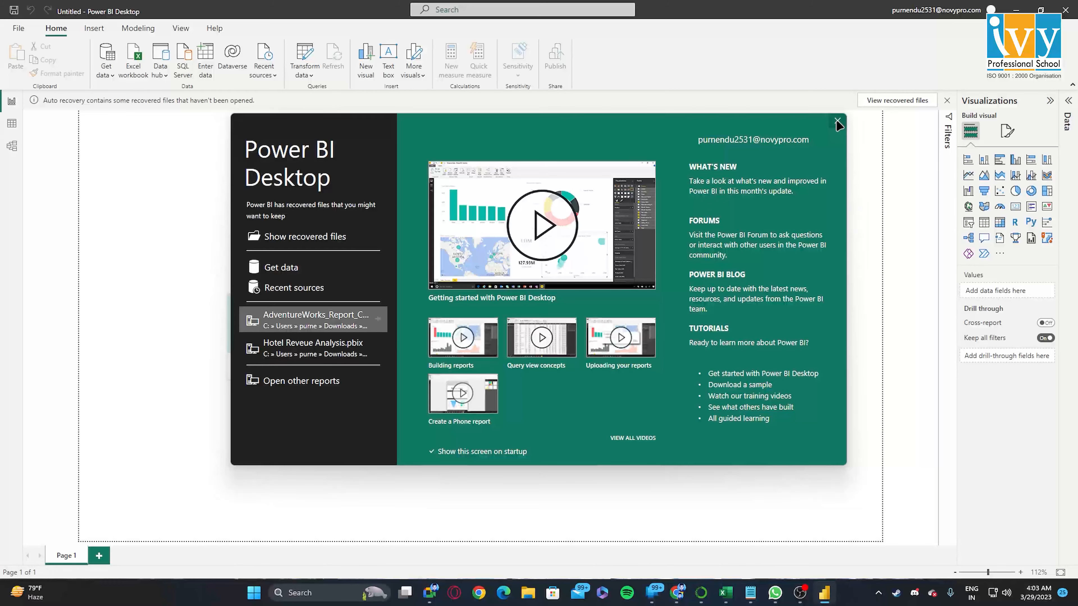
key("Escape")
- Import the text file amazon.csv and open its data for transformation in the Power Query Editor
left_click(111, 71)
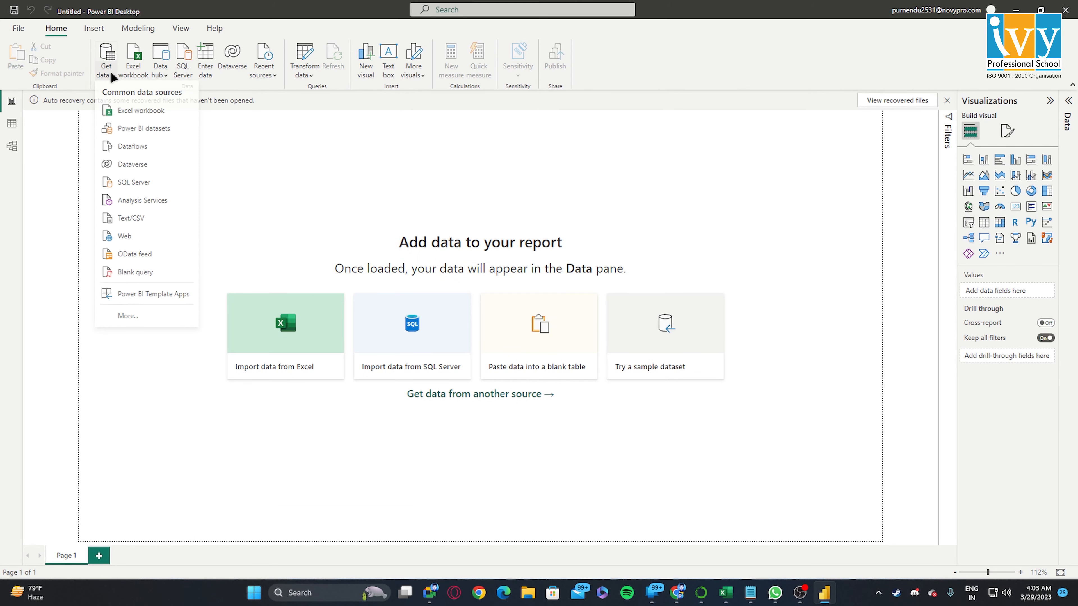
left_click(141, 220)
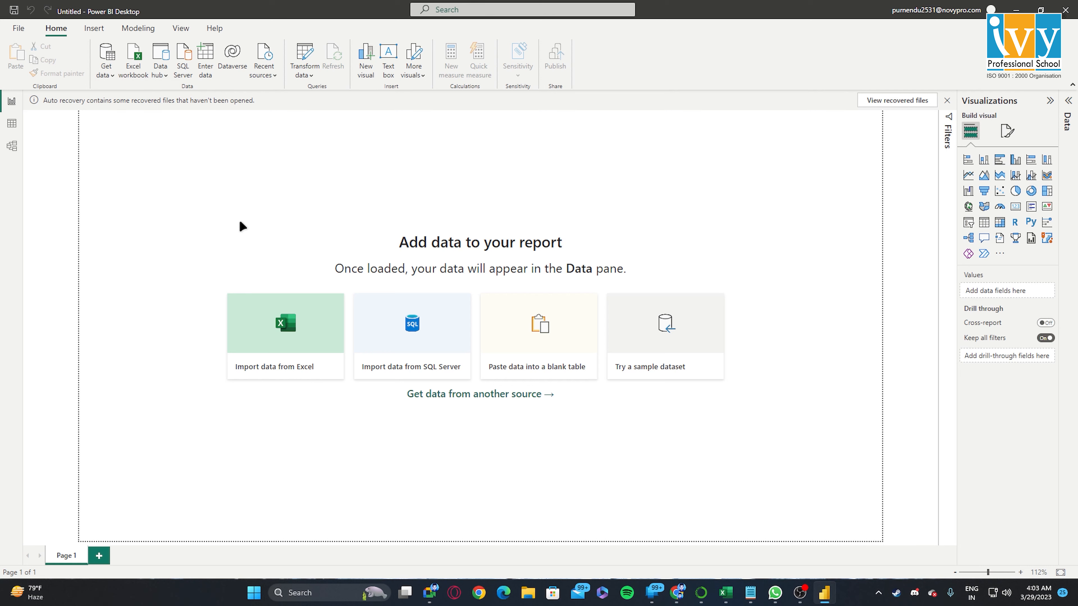
left_click(132, 117)
left_click(430, 285)
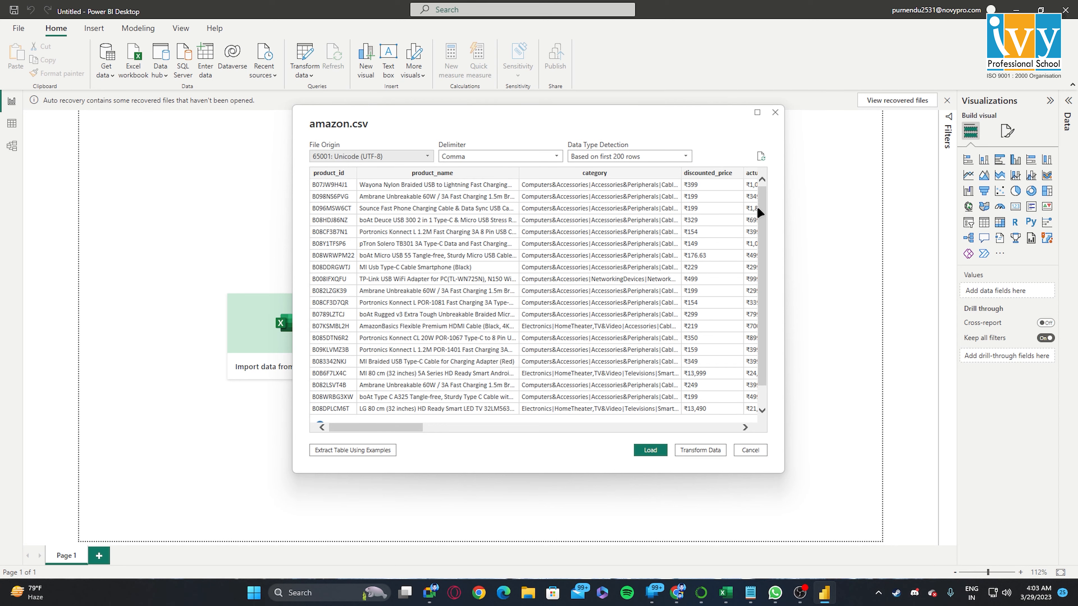
left_click_drag(783, 221, 943, 209)
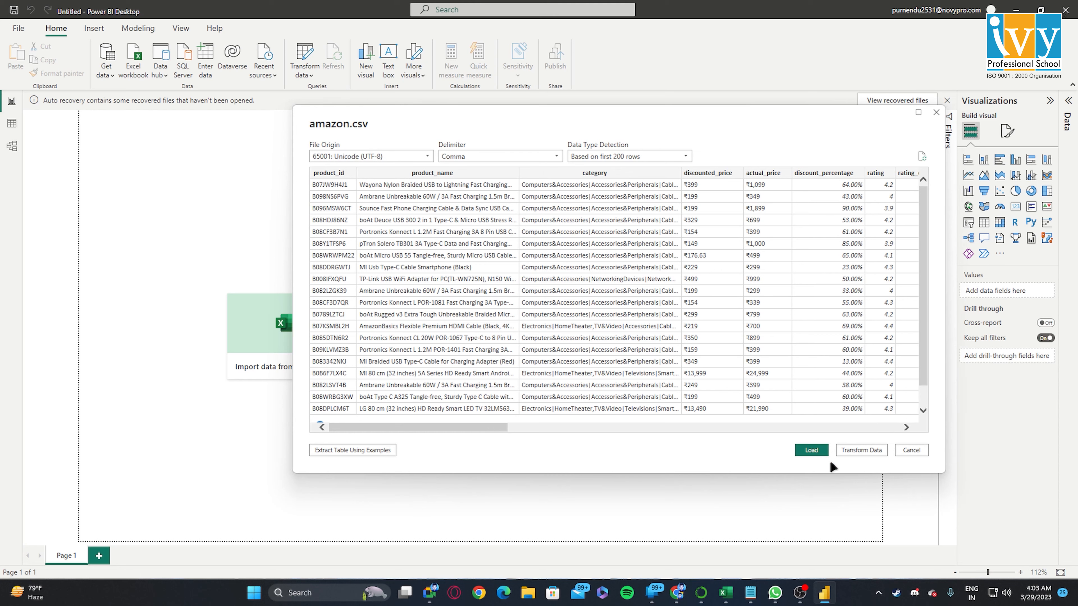
left_click(861, 450)
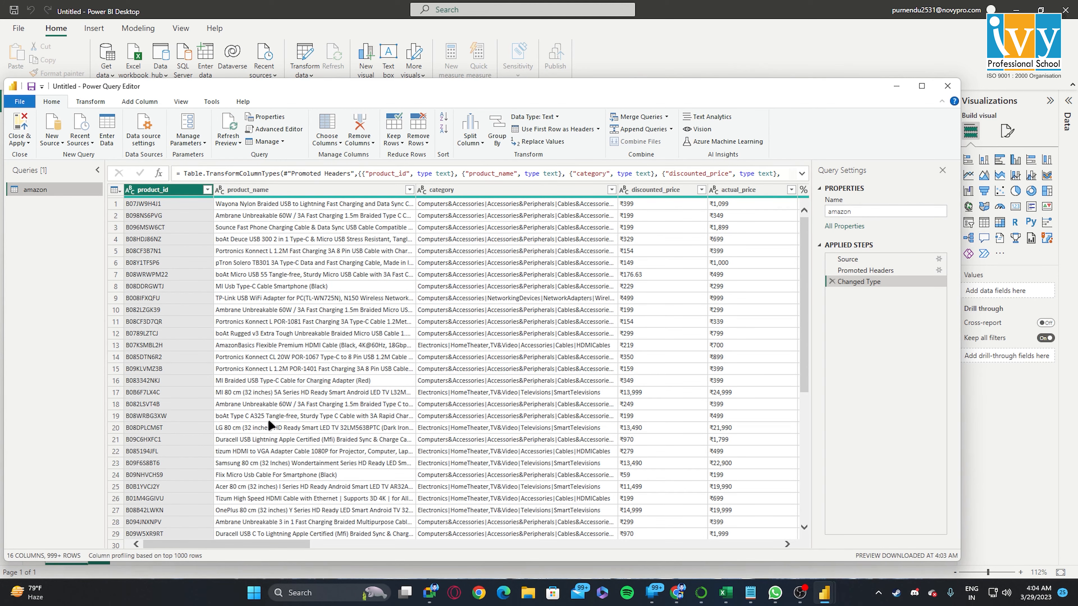
- Check the data types of the product_id, product_name, category and discounted_price columns
left_click(129, 190)
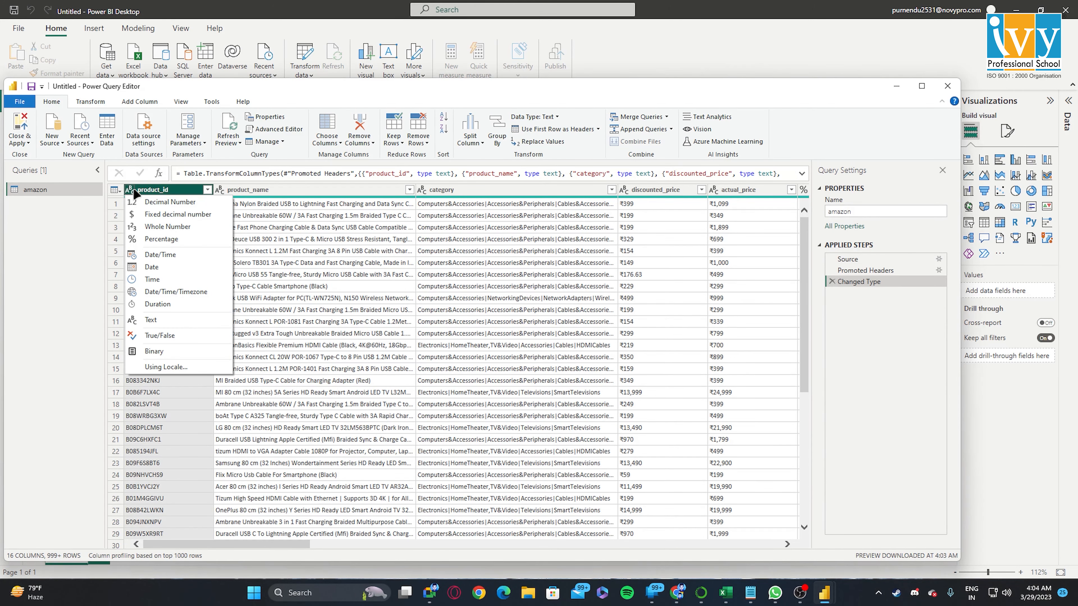
left_click(133, 190)
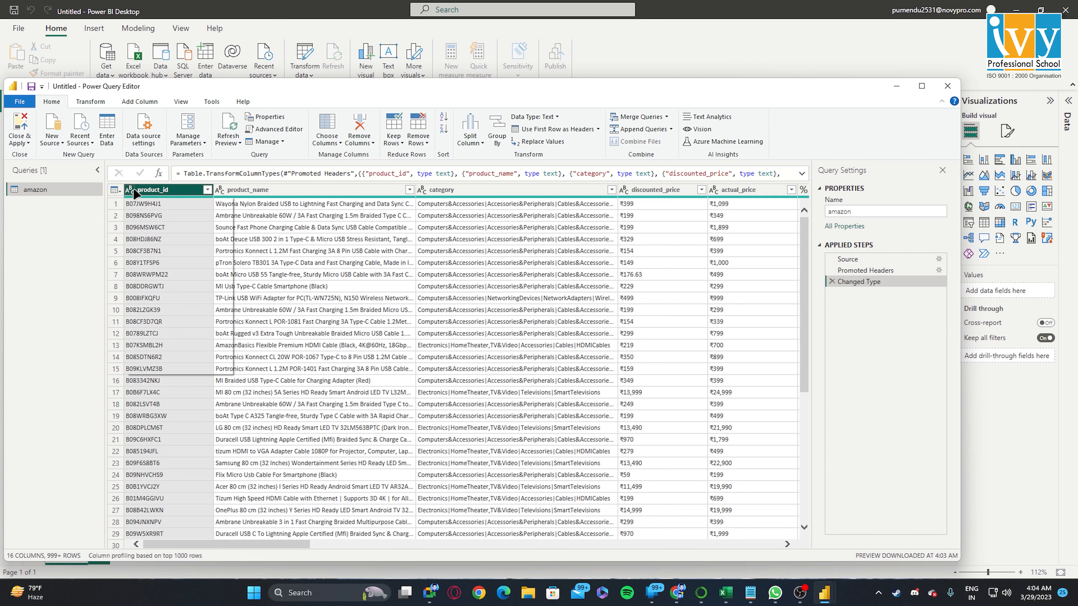
left_click(134, 190)
left_click(152, 192)
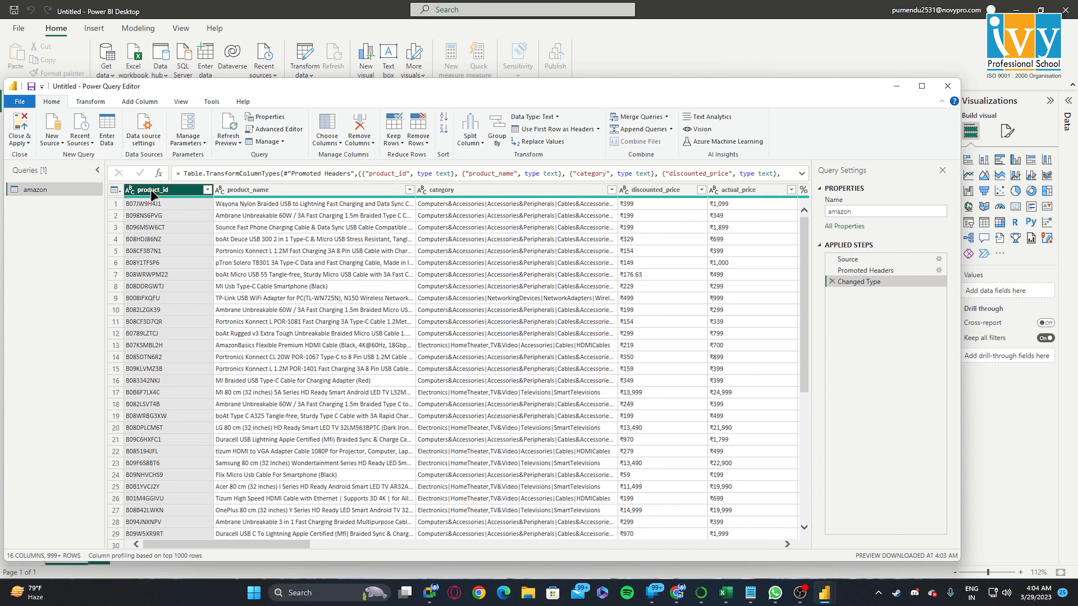
left_click(130, 189)
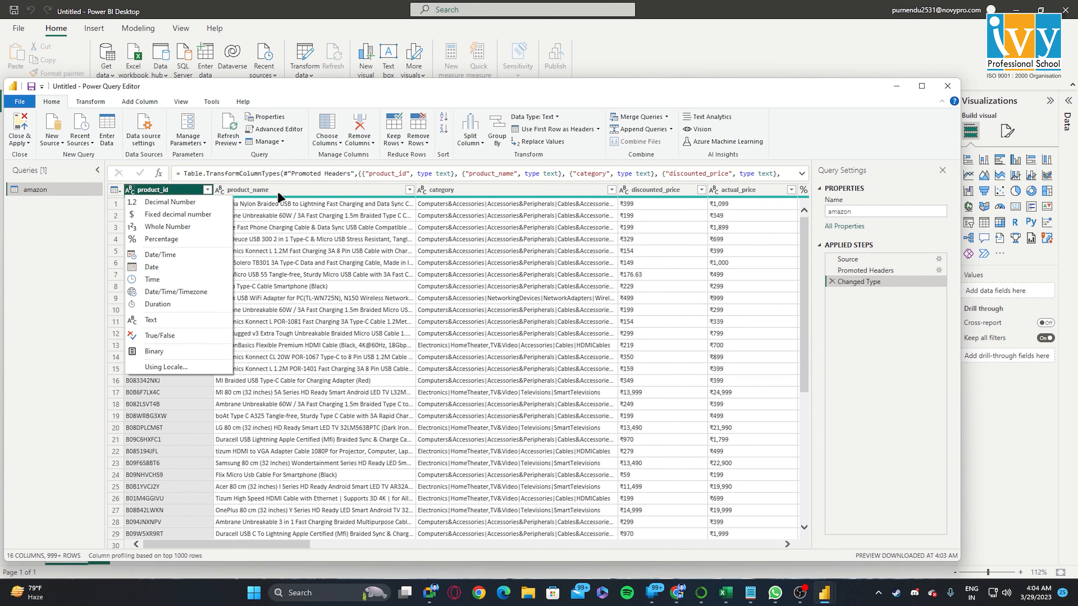
left_click(424, 90)
key("Right")
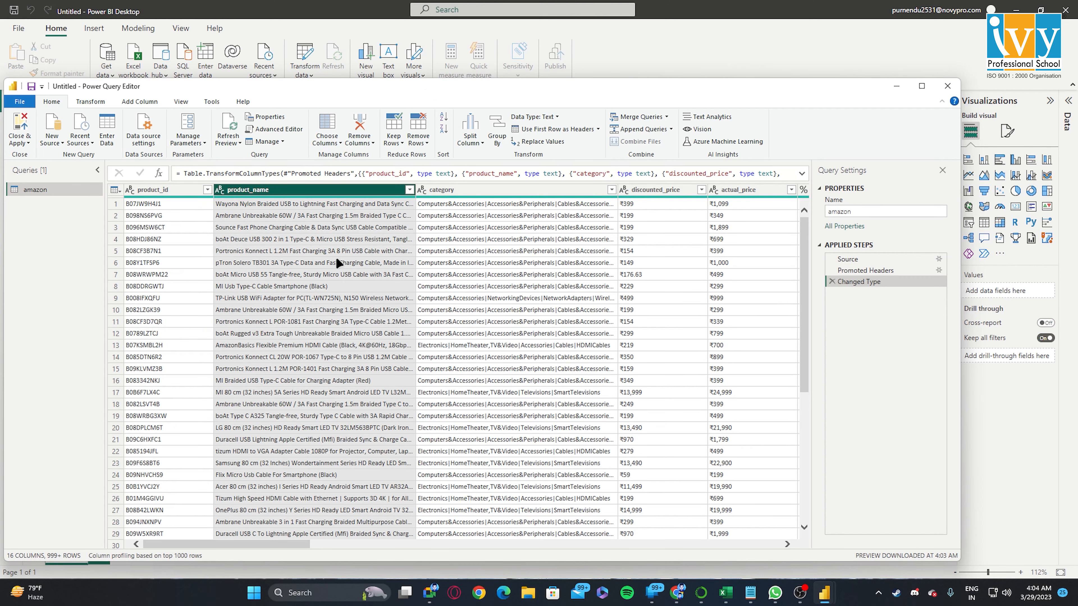
key("Right")
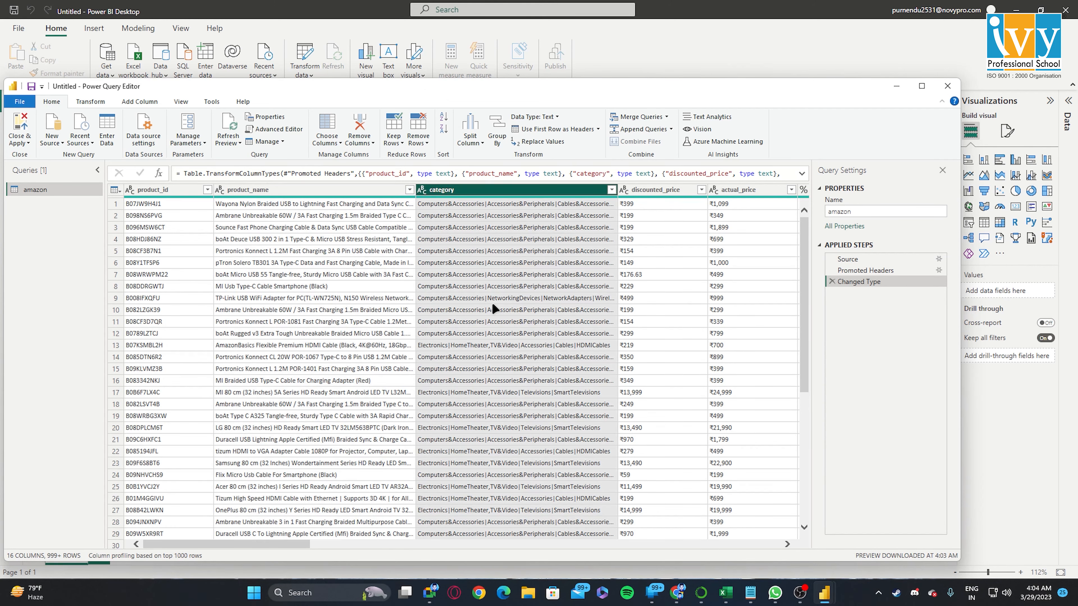
key("Right")
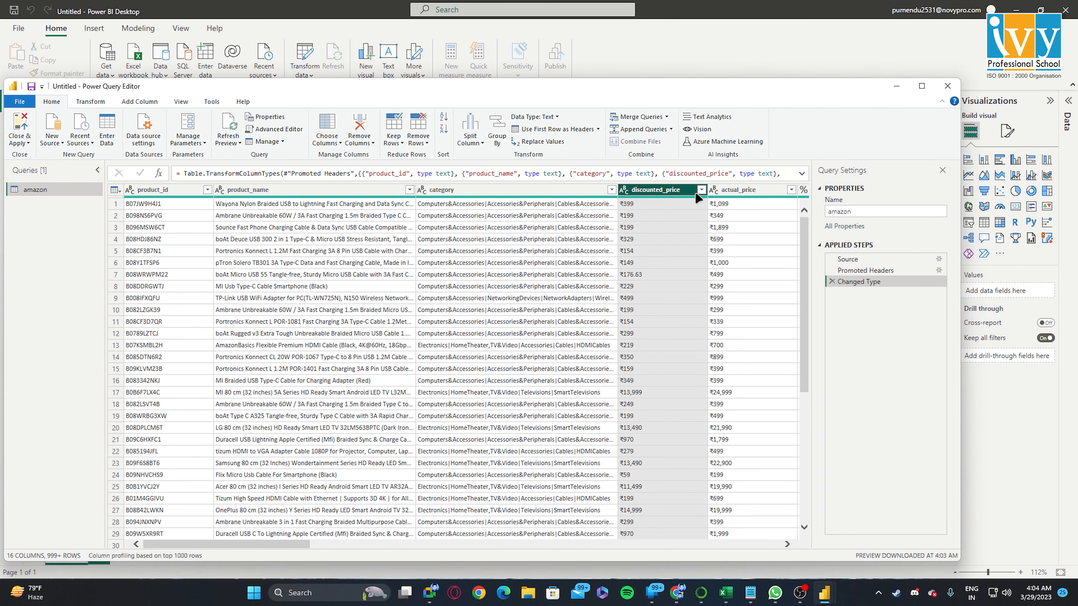
left_click(626, 191)
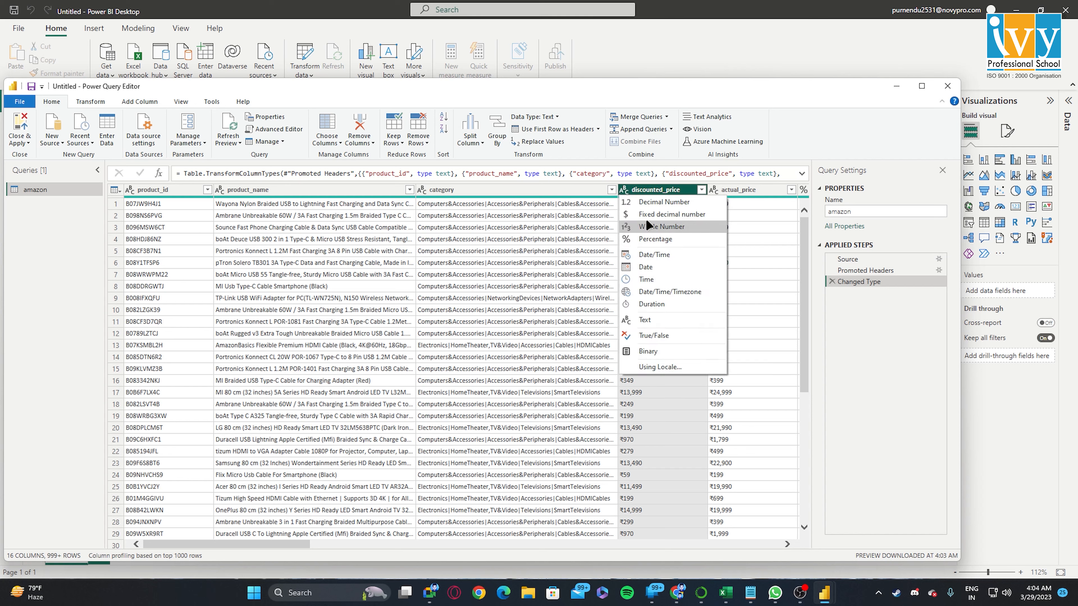
left_click(652, 207)
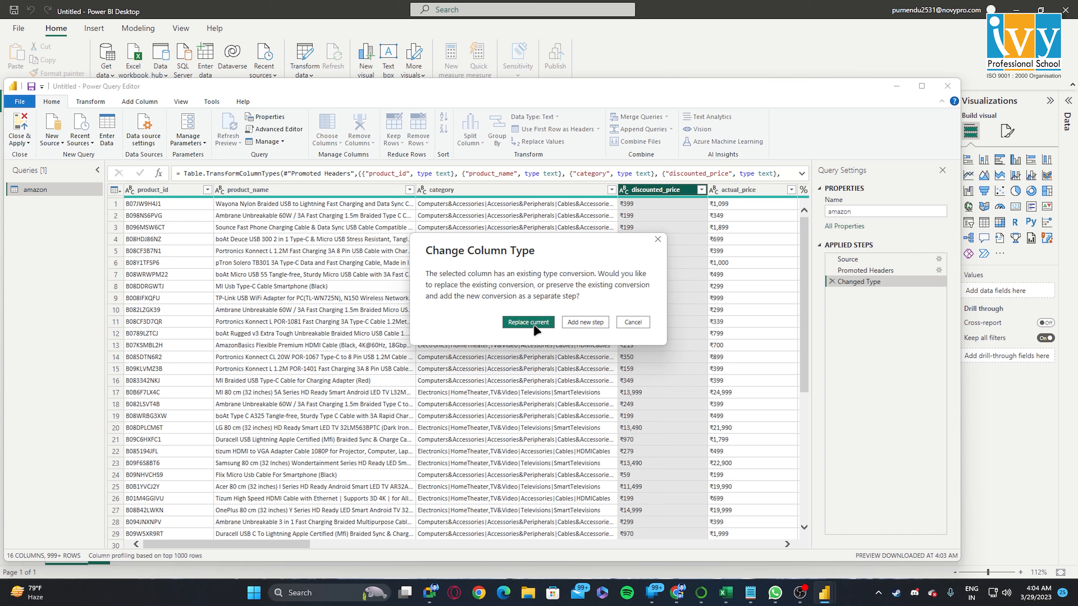
left_click(633, 324)
- Remove the ₹ symbol from the discounted_price column by replacing it with an empty value
left_click(622, 203)
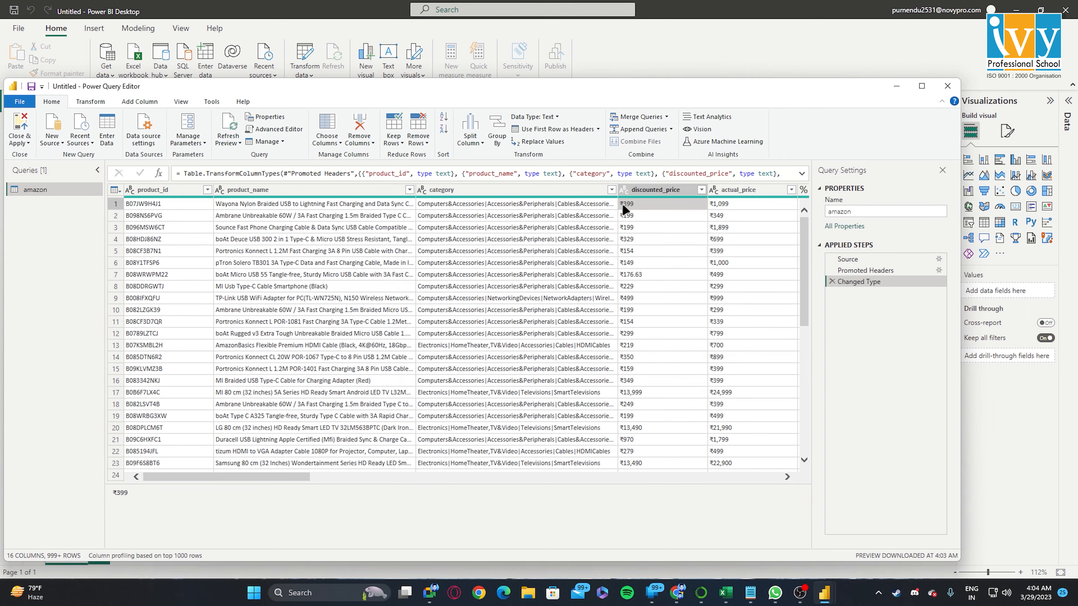
left_click_drag(112, 493, 118, 494)
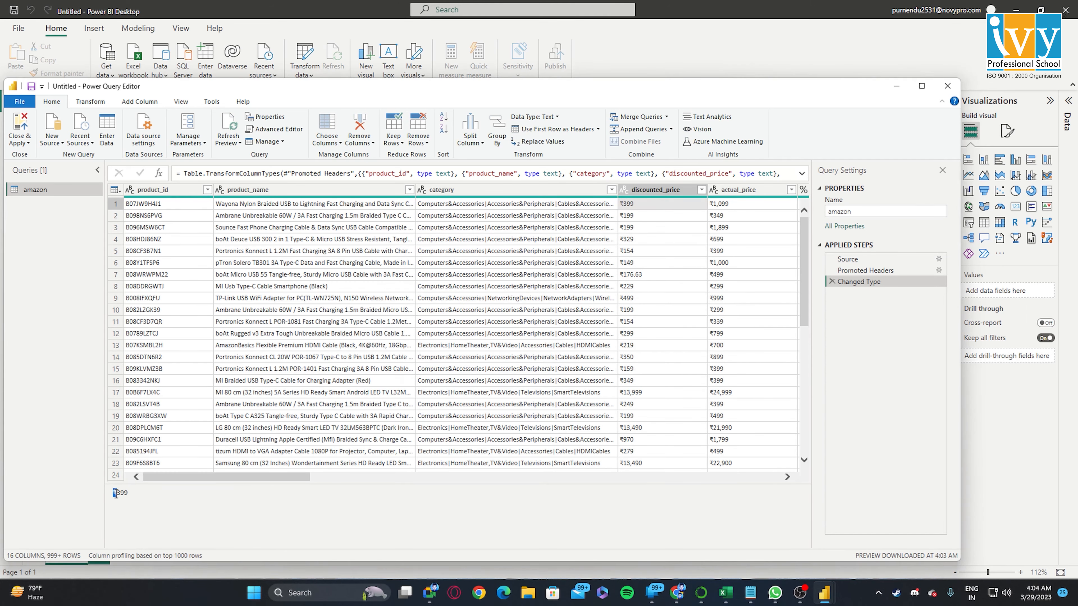
left_click(649, 191)
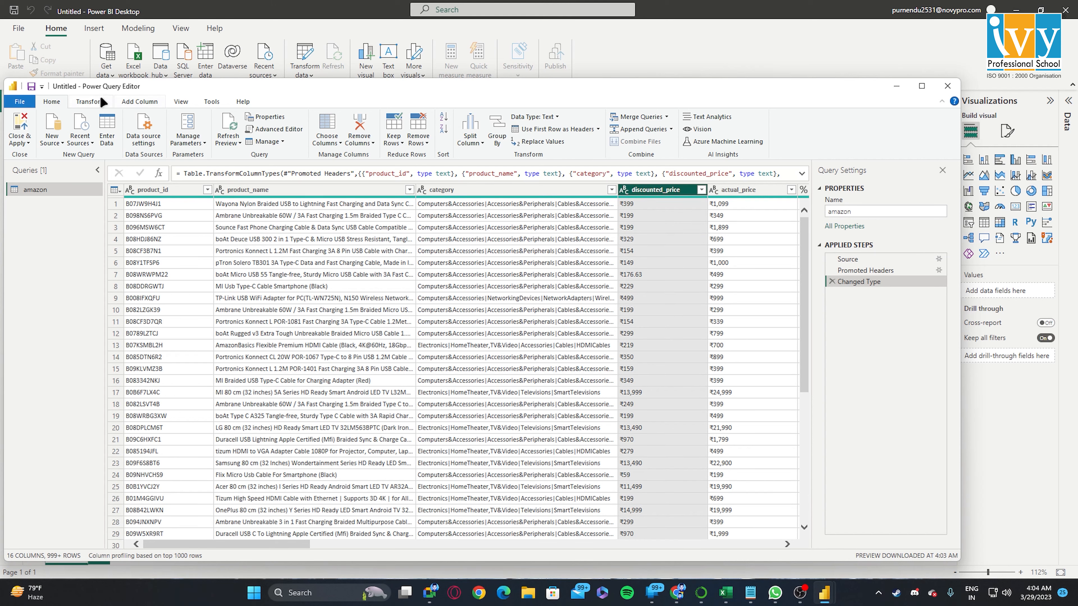
left_click(93, 102)
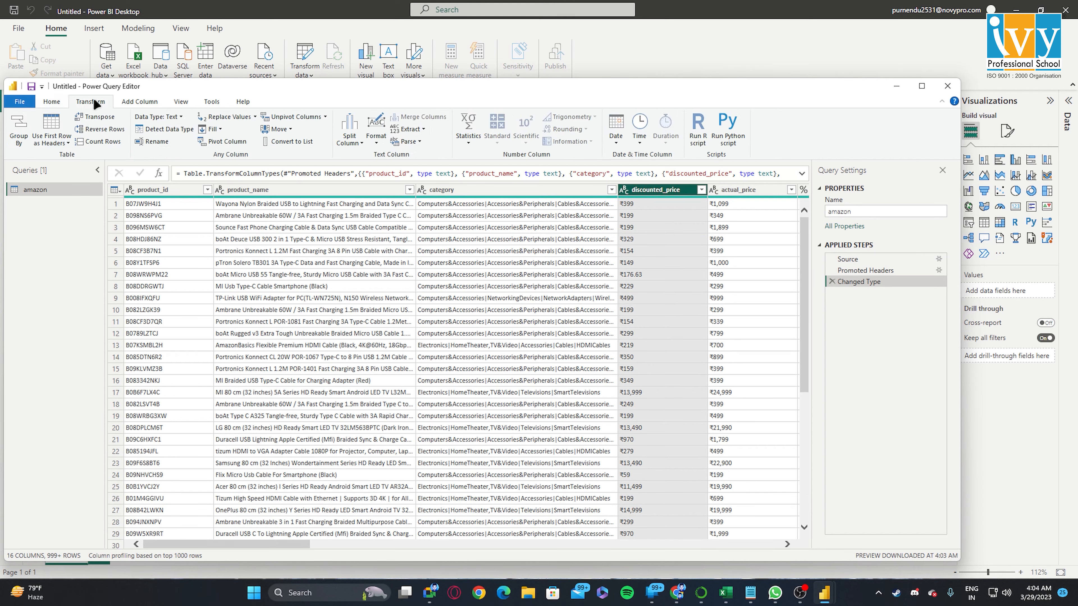
left_click(232, 122)
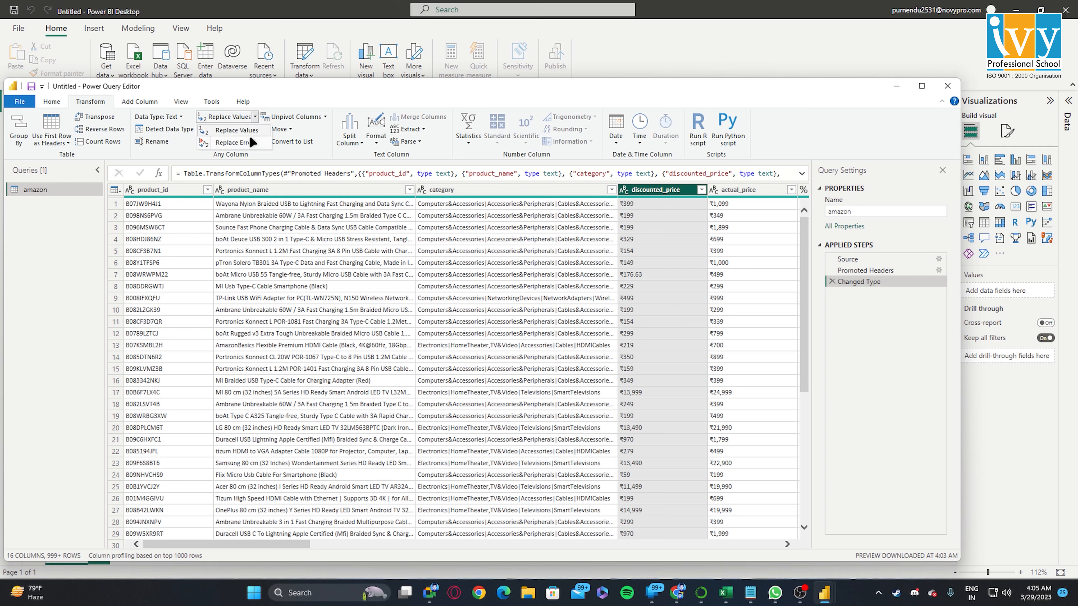
left_click(243, 129)
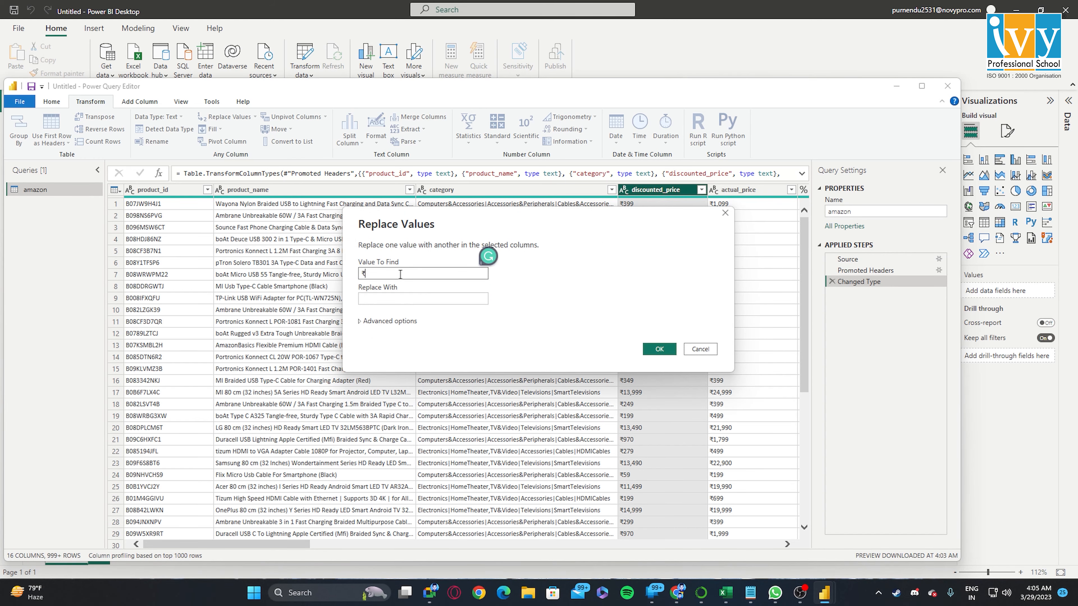
type("₹")
key("Tab")
left_click(659, 349)
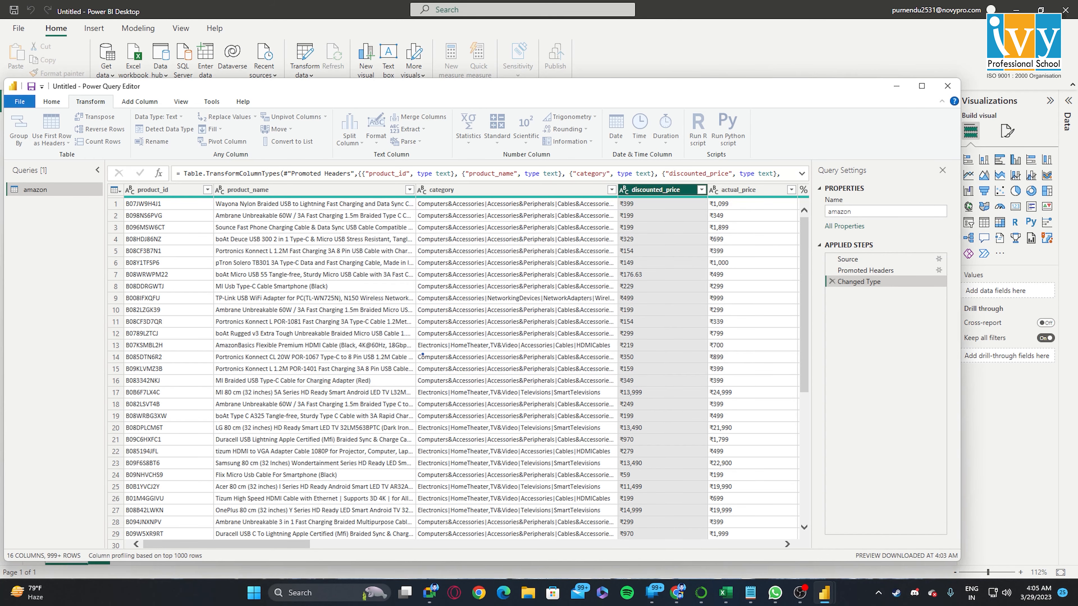
- Replace the ₹ symbol with an empty value in the actual_price column
left_click(746, 190)
left_click(234, 126)
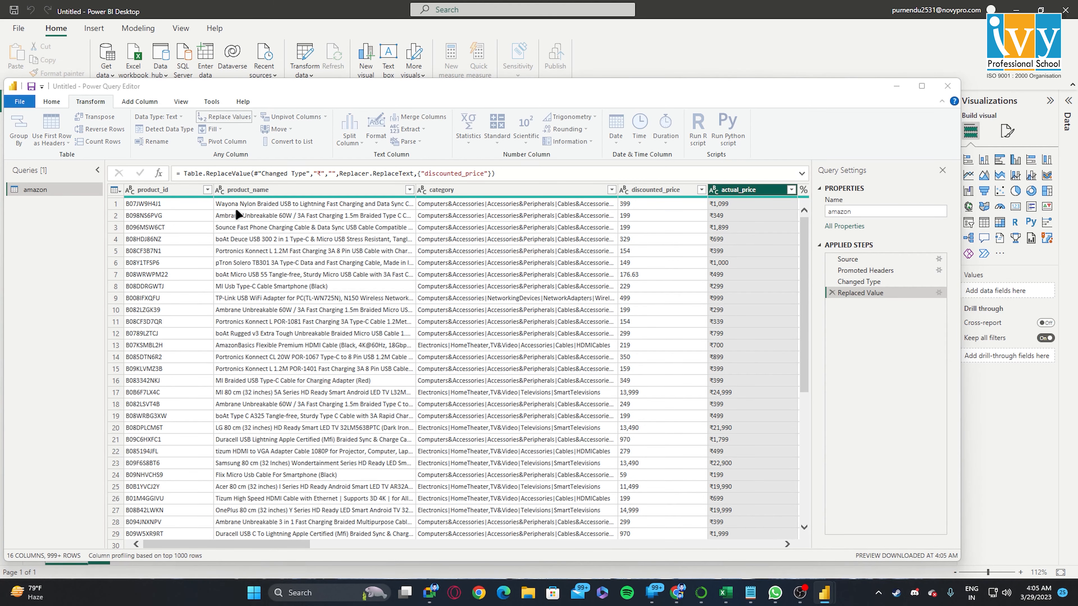
type("₹")
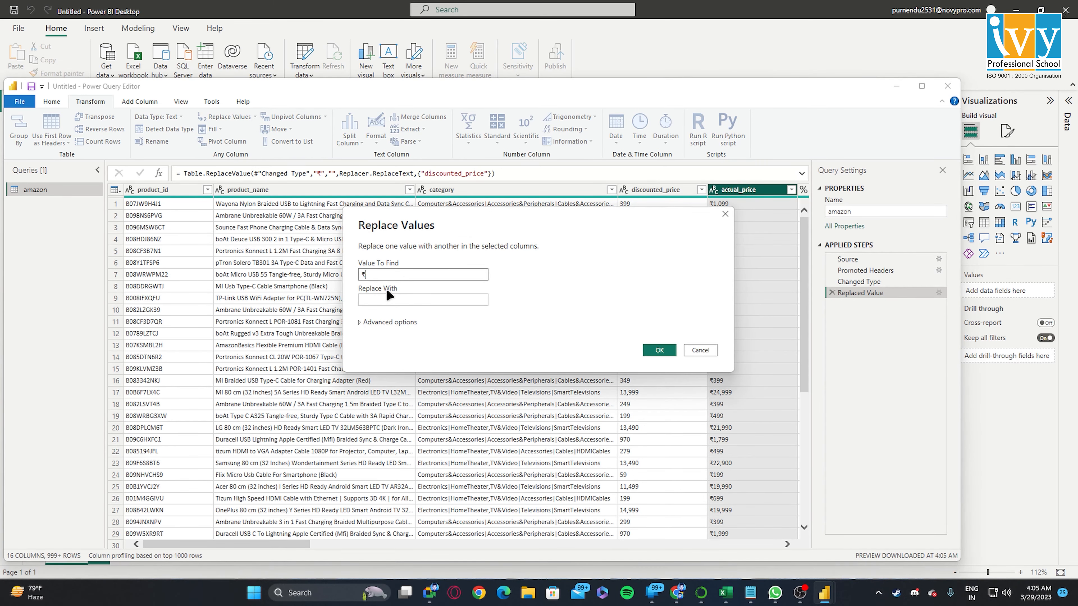
left_click(391, 298)
left_click(657, 351)
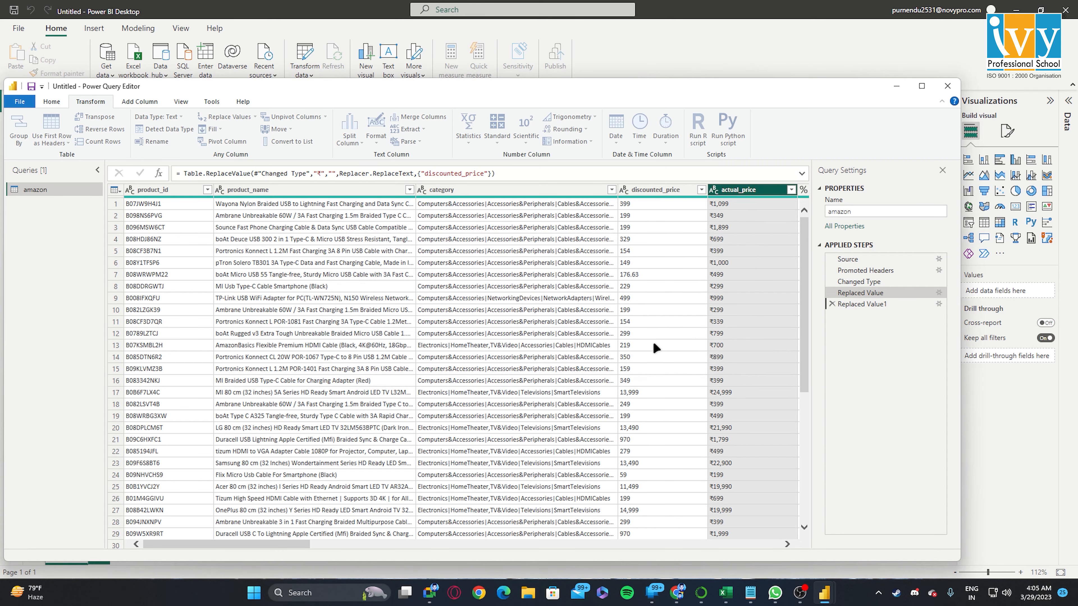
- Change the data type of the discounted_price and actual_price columns to Decimal Number
left_click(622, 190)
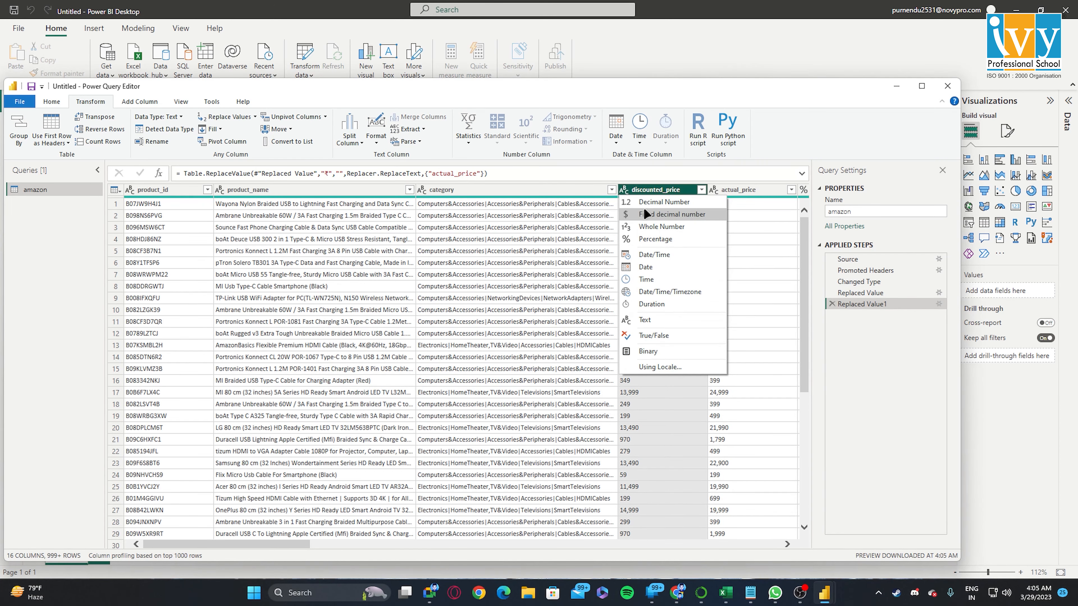
left_click(645, 201)
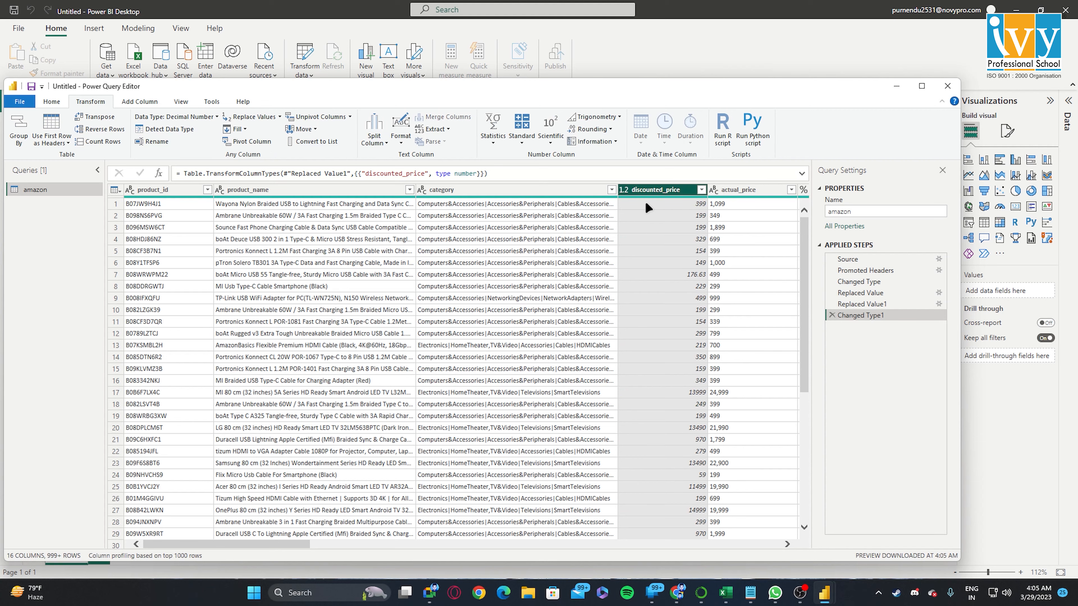
left_click(713, 190)
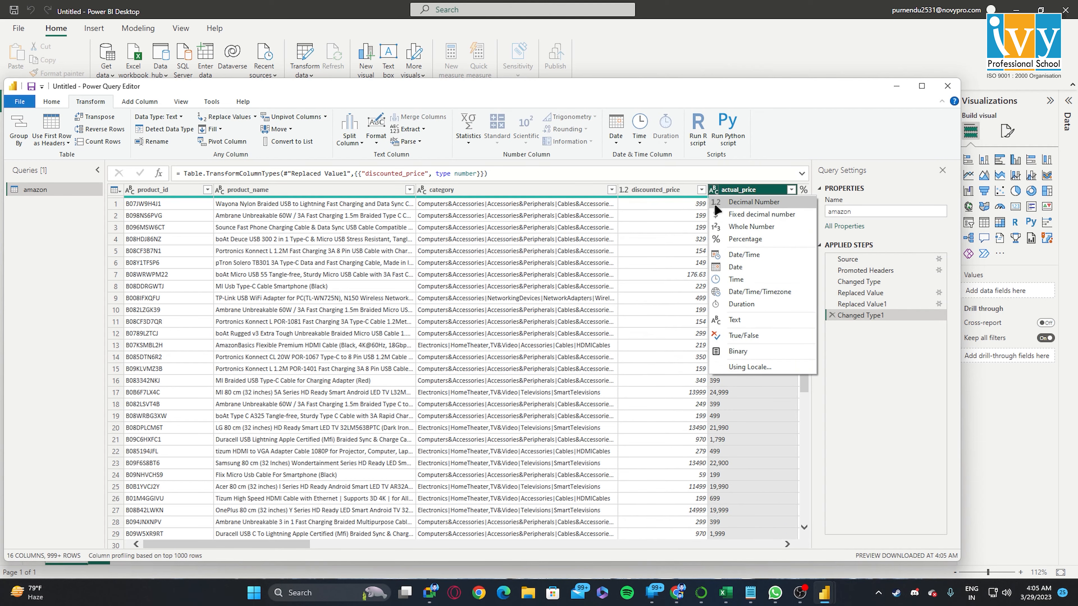
left_click(731, 203)
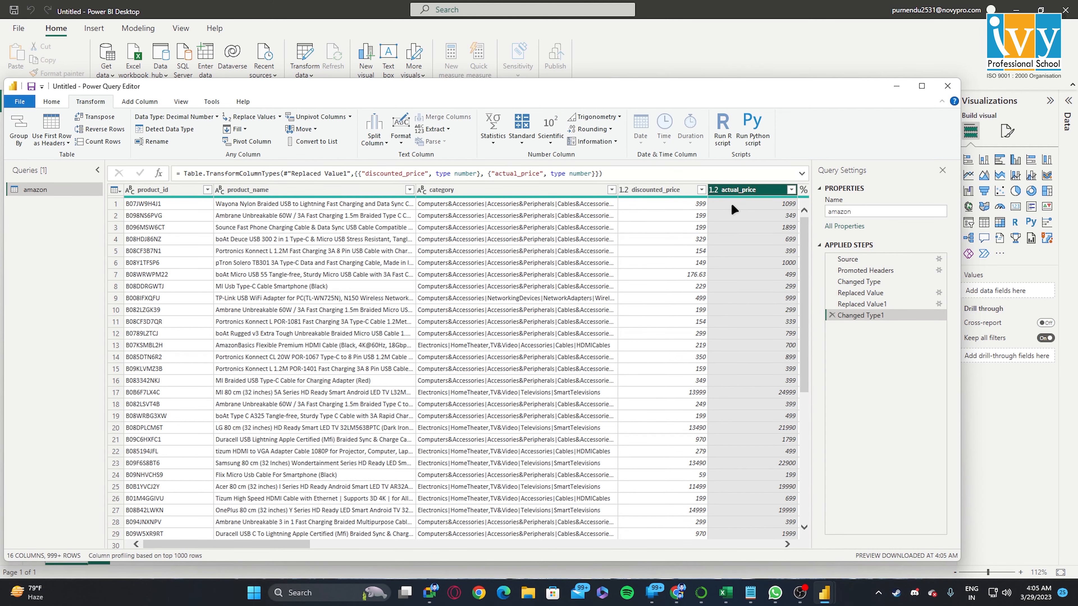
- Remove the about_product, user_id, user_name, review_id, review_title, review_content and img_link columns
key("Right")
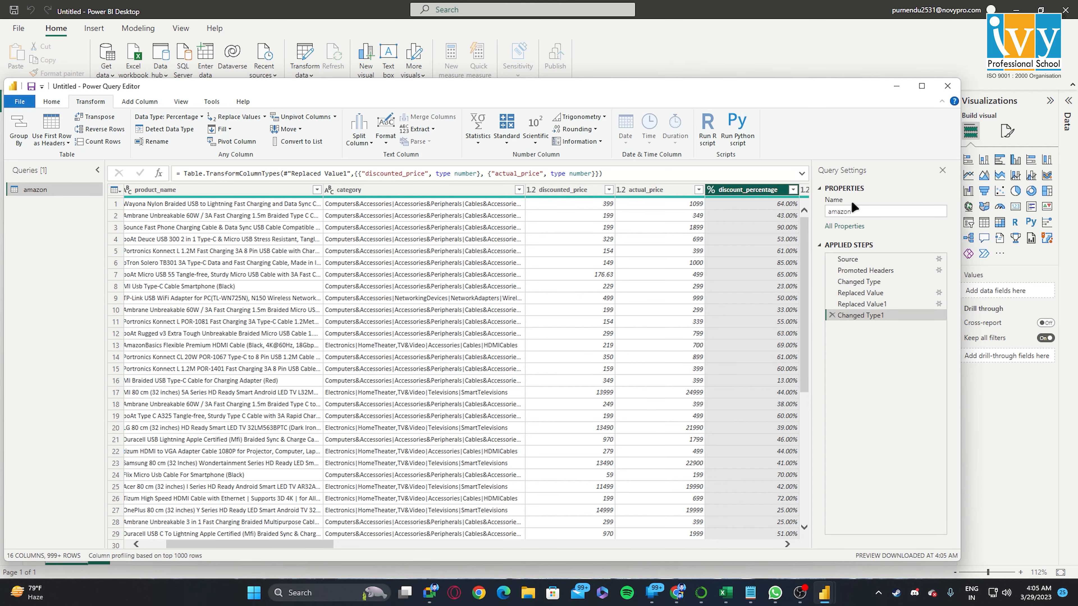
key("Right")
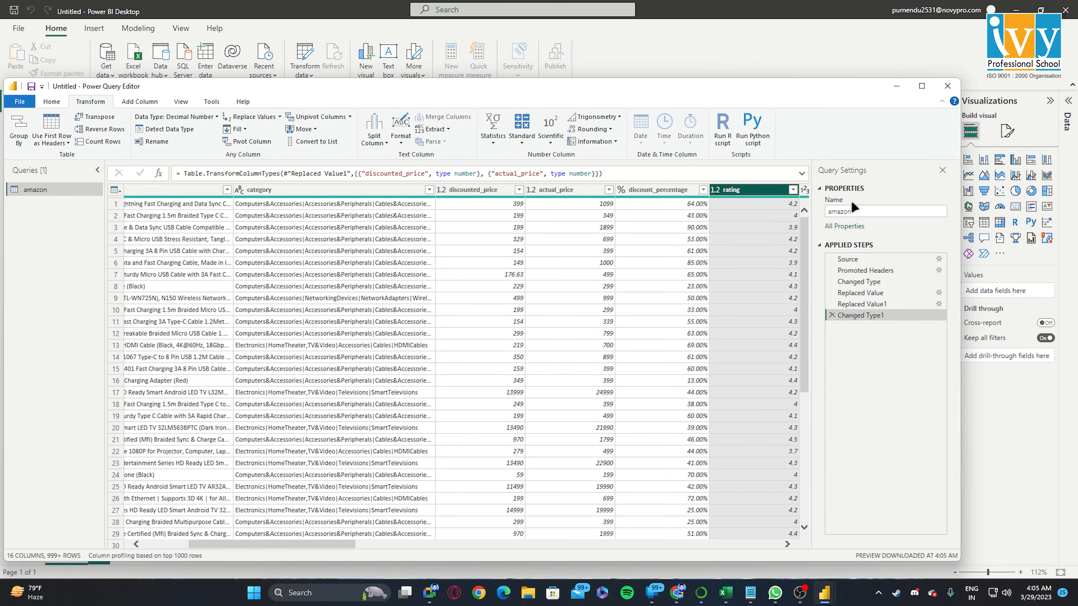
key("Right")
key("Right")
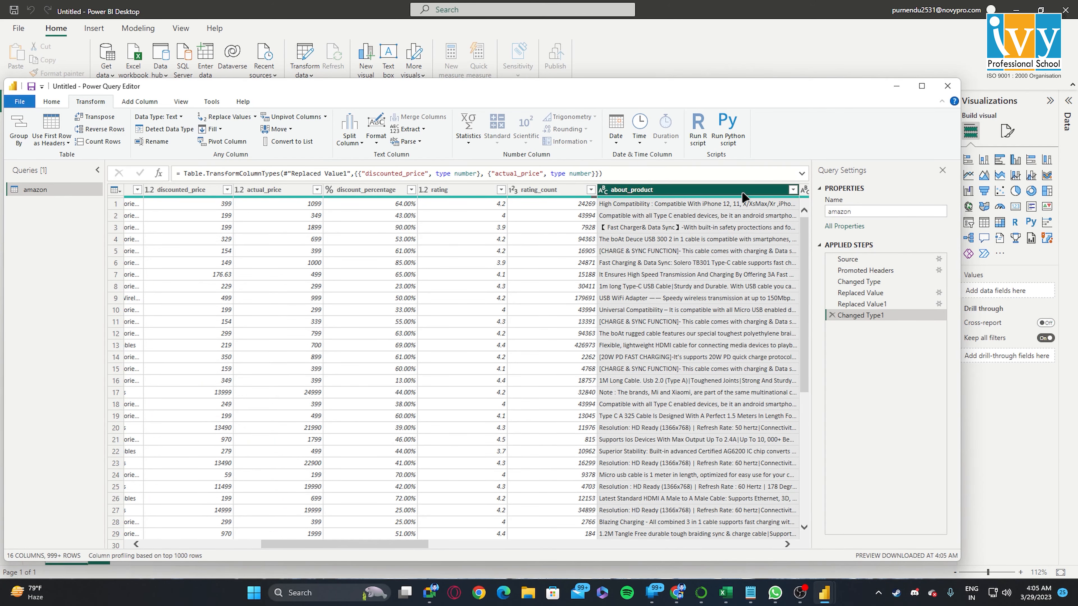
key("Delete")
key("Delete")
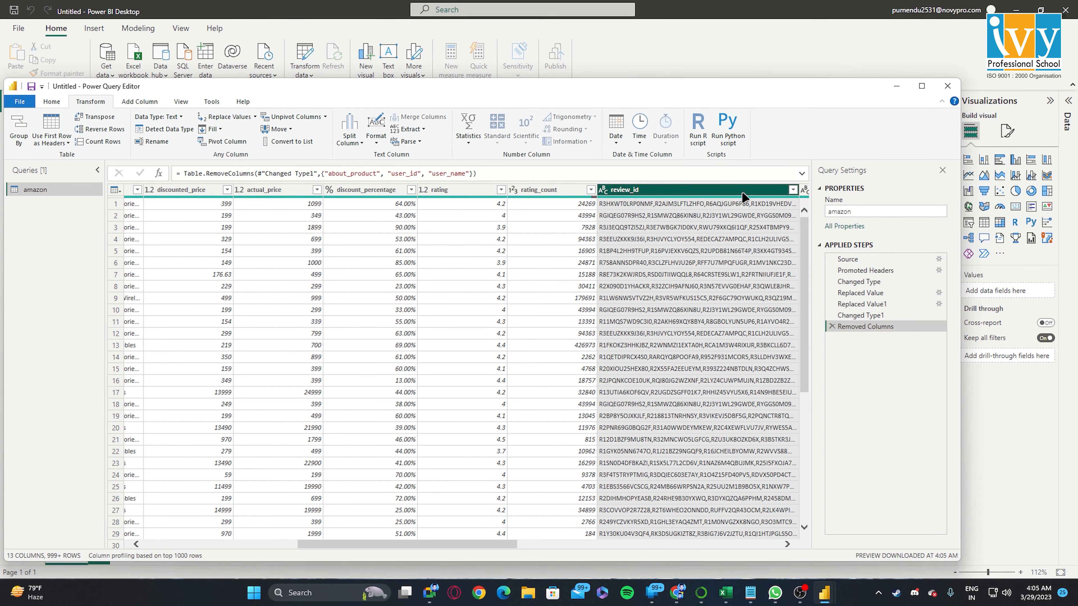
key("Delete")
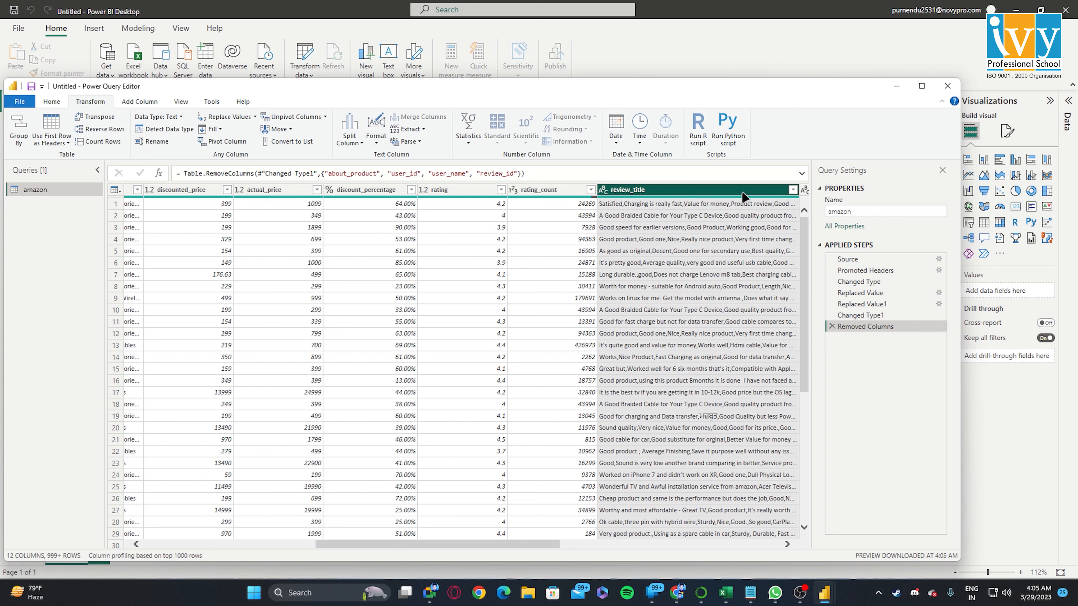
key("Delete")
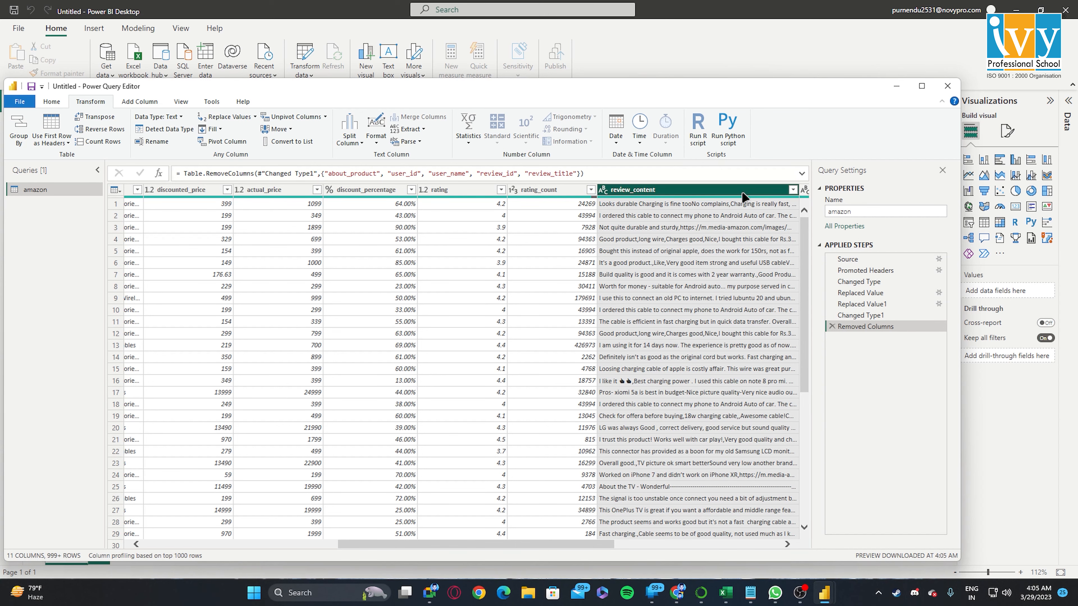
key("Delete")
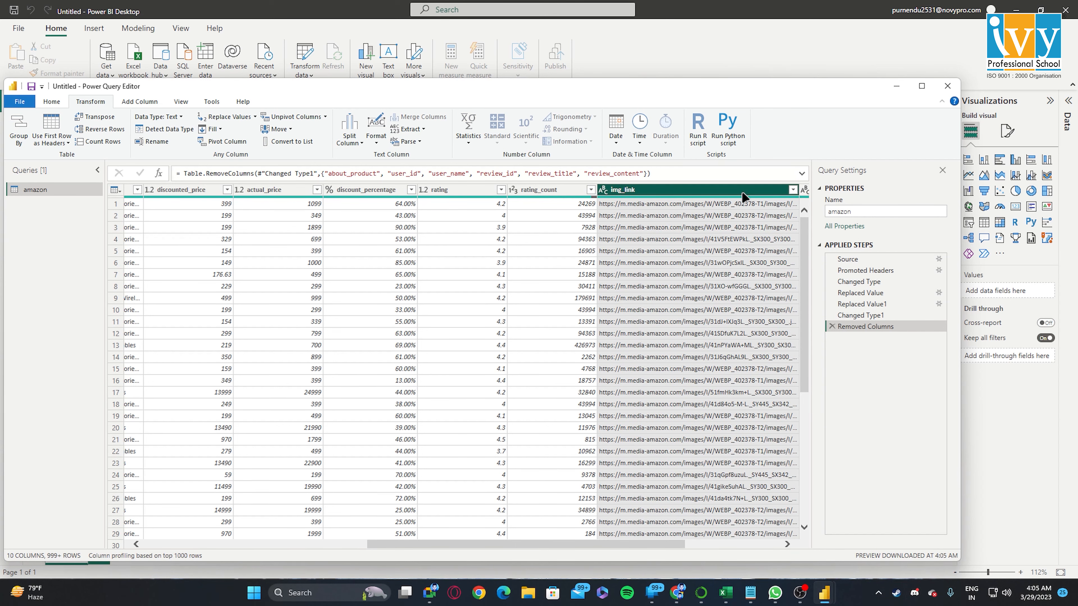
key("Delete")
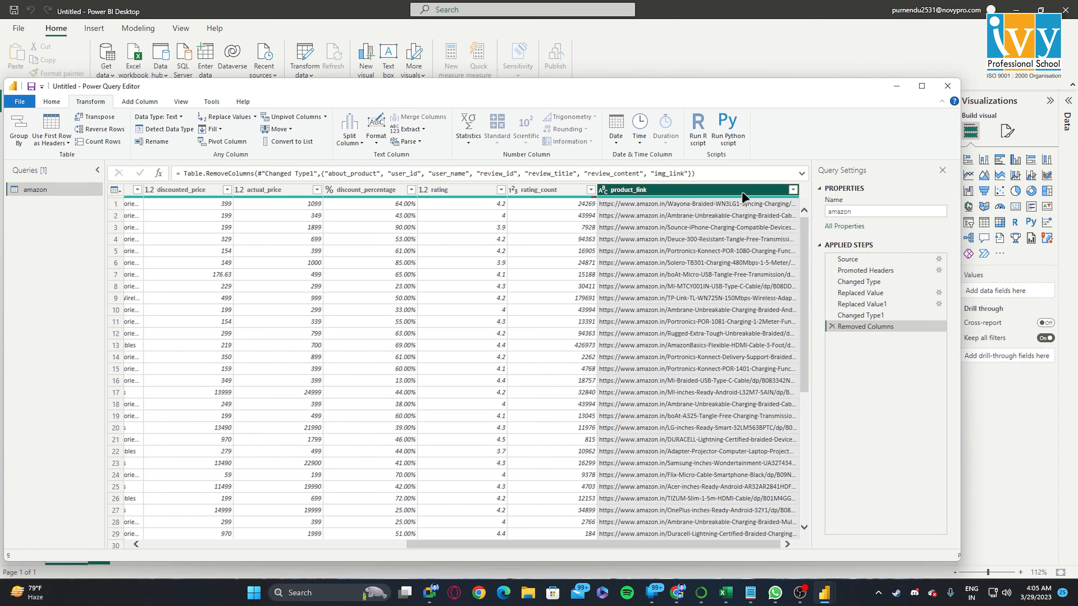
- Review the remaining columns of the amazon table, from product_link back to product_id and category
key("Left")
key("Right")
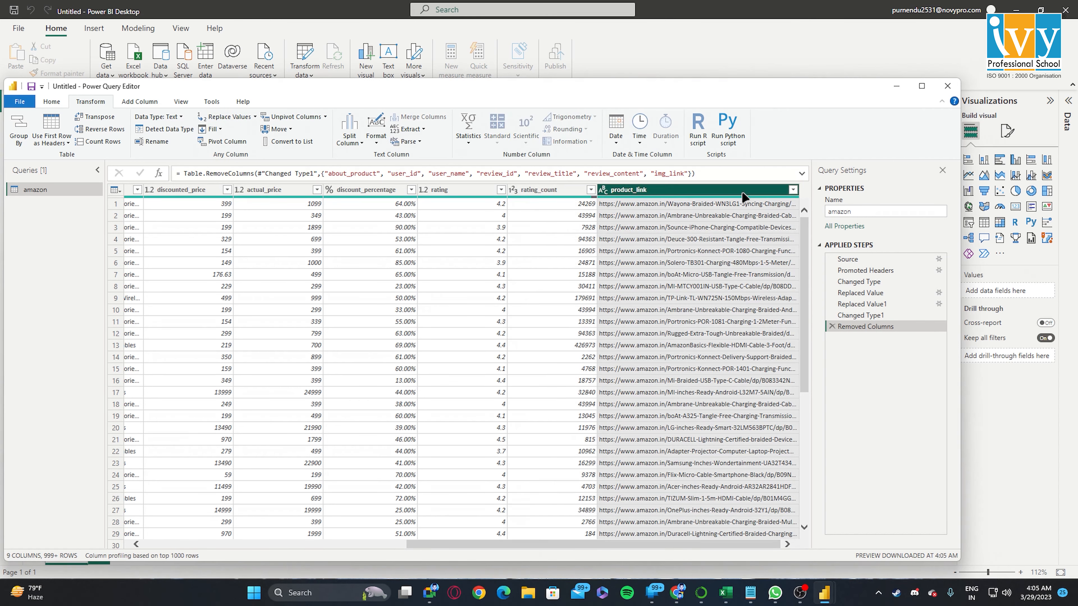
key("Left")
key("Left")
key("Right")
key("Right")
key("Left")
key("Left")
key("Right")
key("Right")
key("Left")
key("Left")
key("Left")
key("Left")
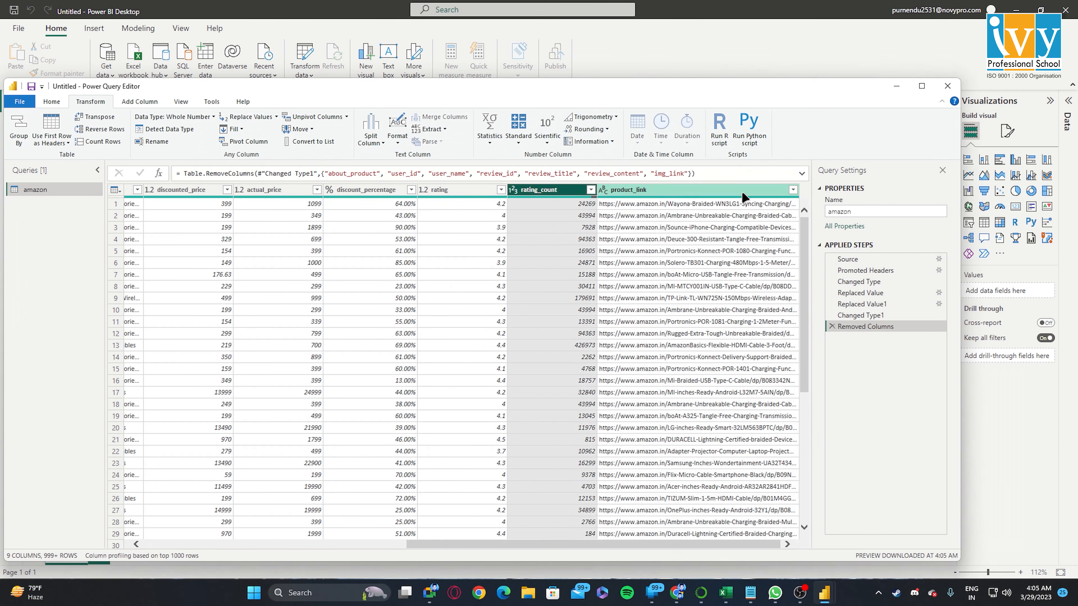
key("Left")
key("Left")
key("Left")
key("Left")
key("Left")
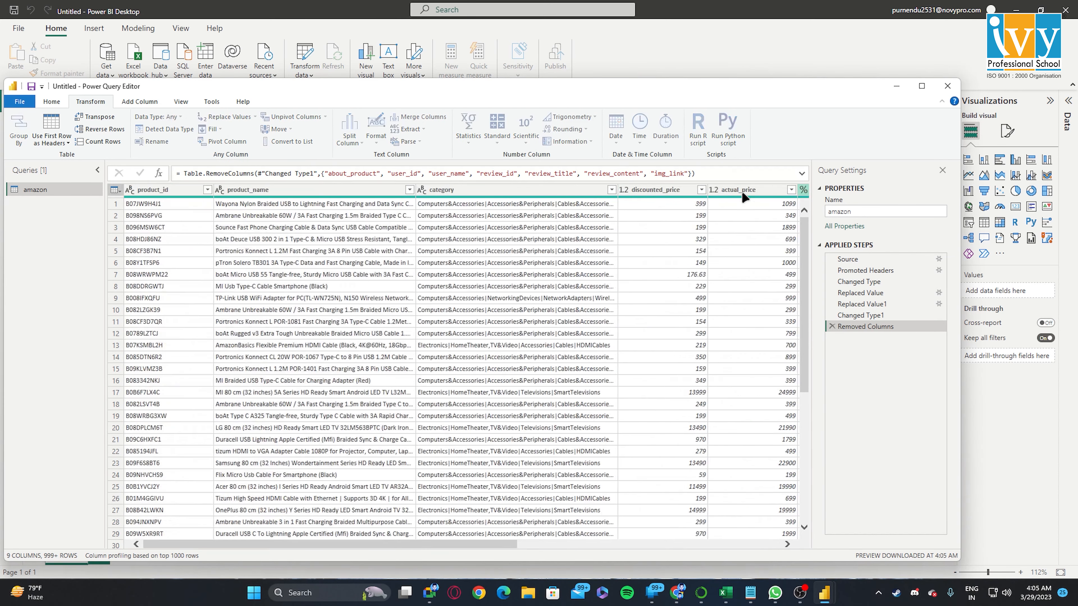
key("Right")
key("Right")
key("Right")
key("Right")
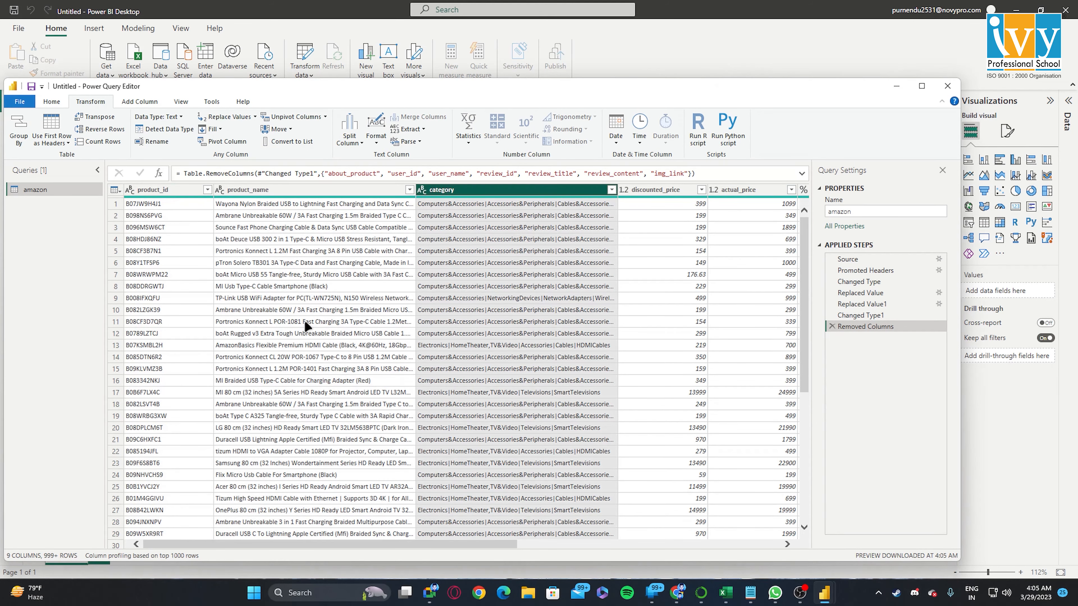
- Widen the category column so its full text can be read
key("Left")
left_click_drag(637, 190, 765, 194)
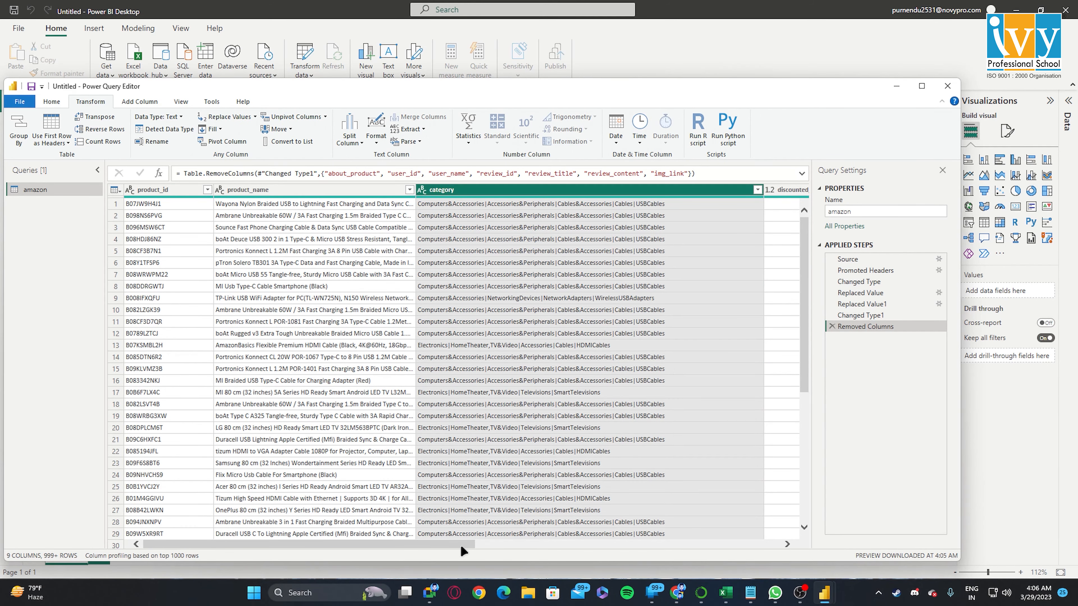
left_click_drag(459, 546, 483, 545)
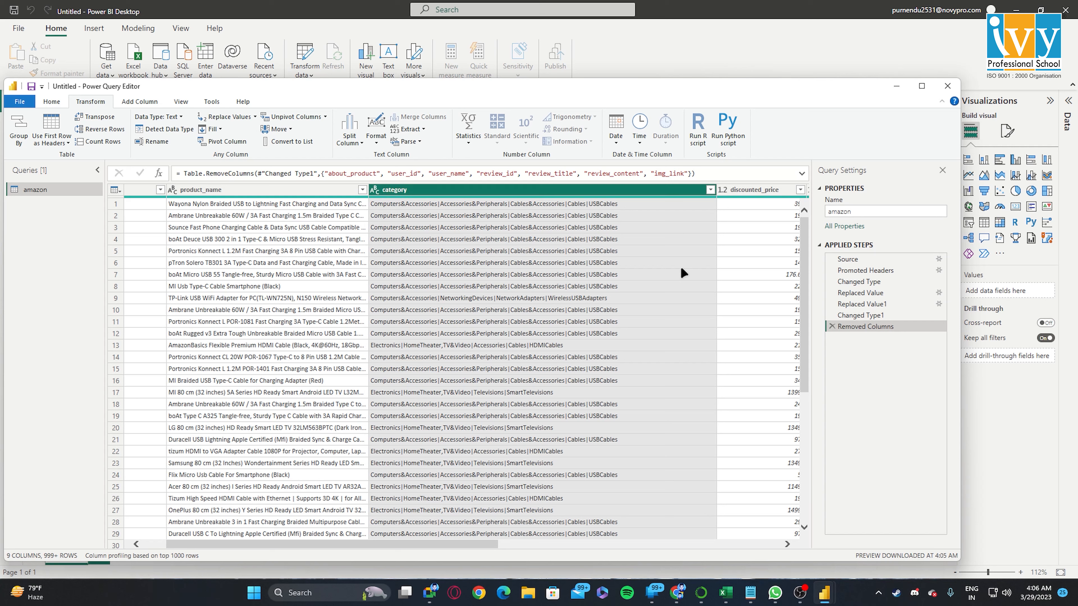
left_click(801, 594)
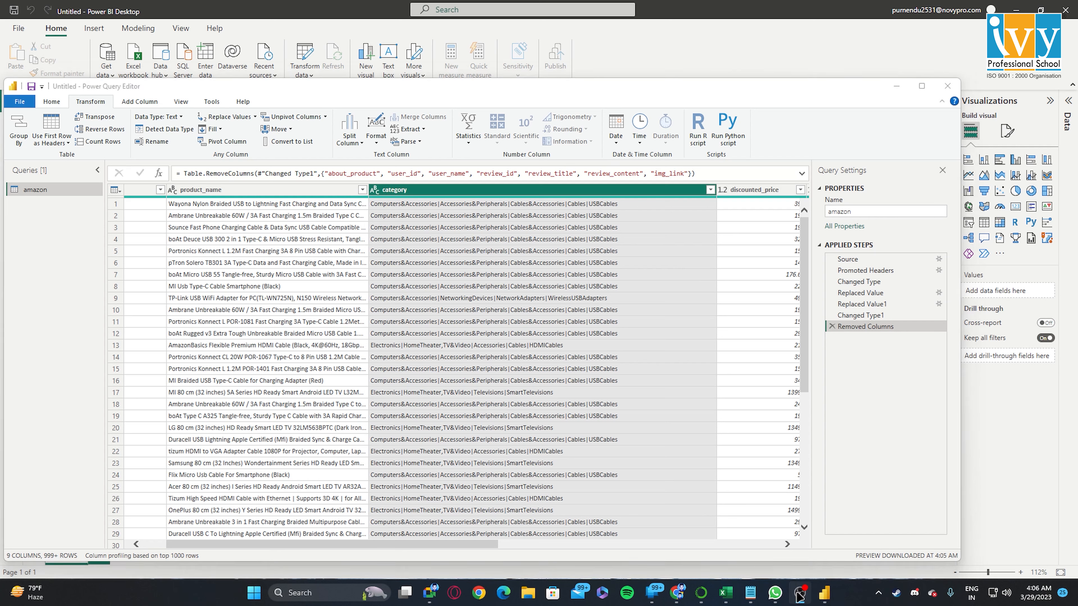
left_click(800, 593)
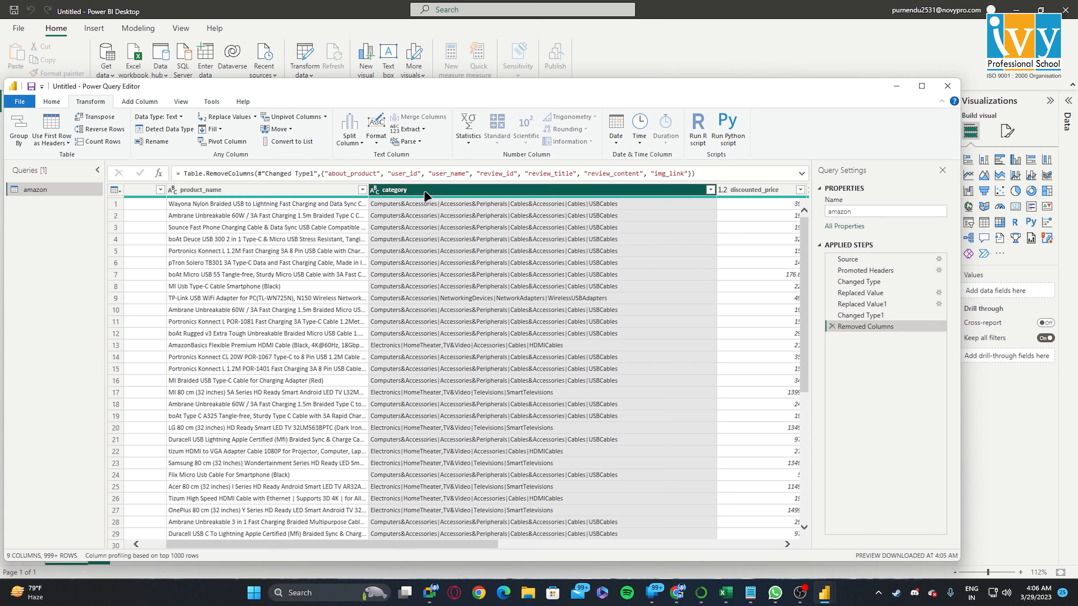
- Add a new column that extracts the text before the "|" delimiter from the category column
left_click(149, 102)
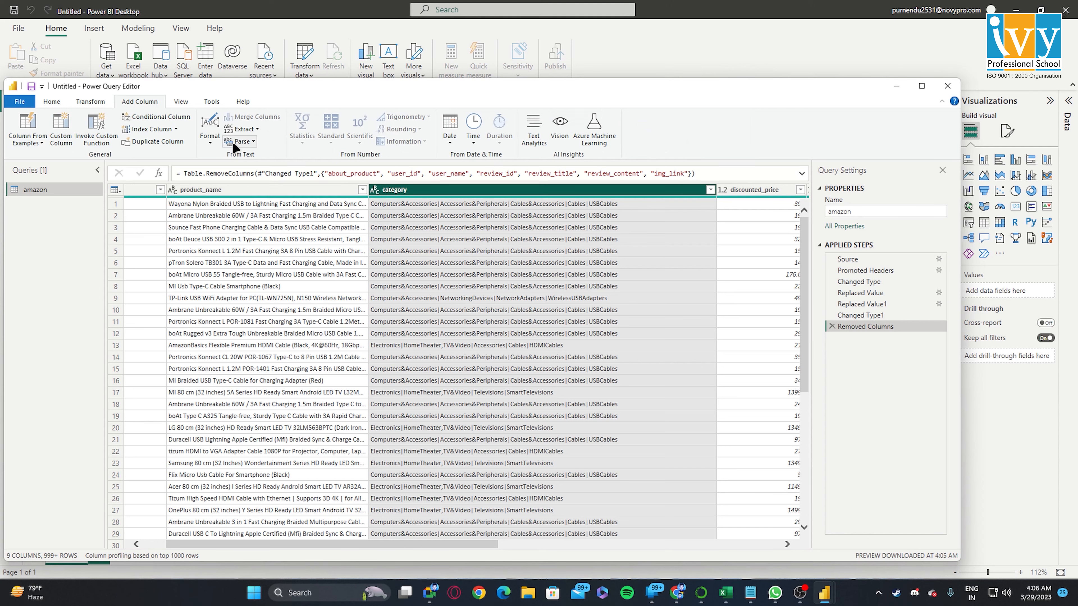
left_click(249, 130)
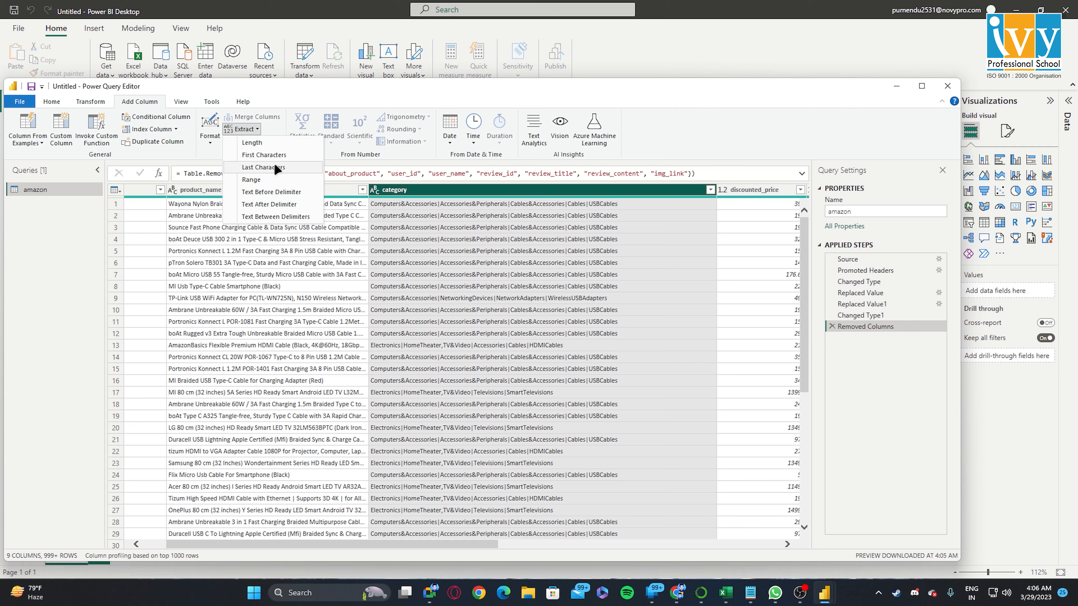
left_click(259, 193)
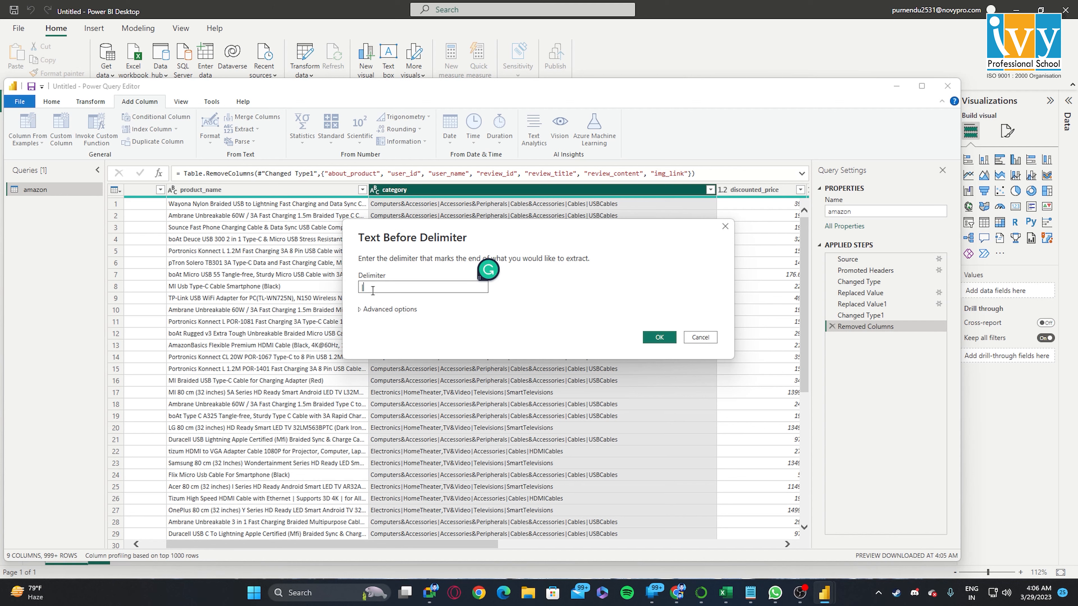
left_click(659, 338)
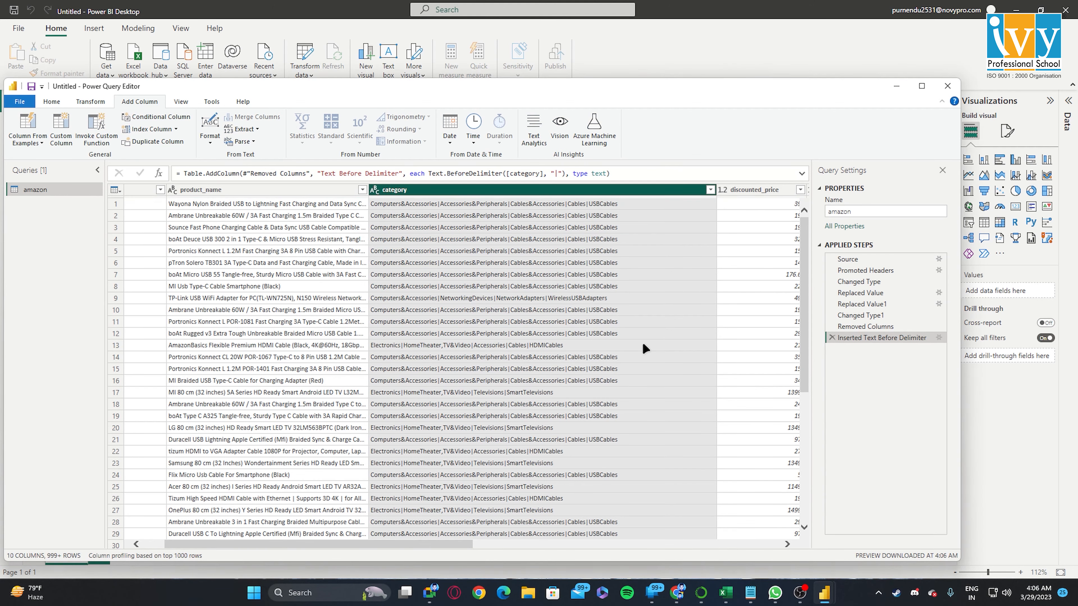
- Add a column extracting the text after the "|" delimiter from category, scanning for the delimiter from the end of the input
left_click_drag(457, 545, 320, 525)
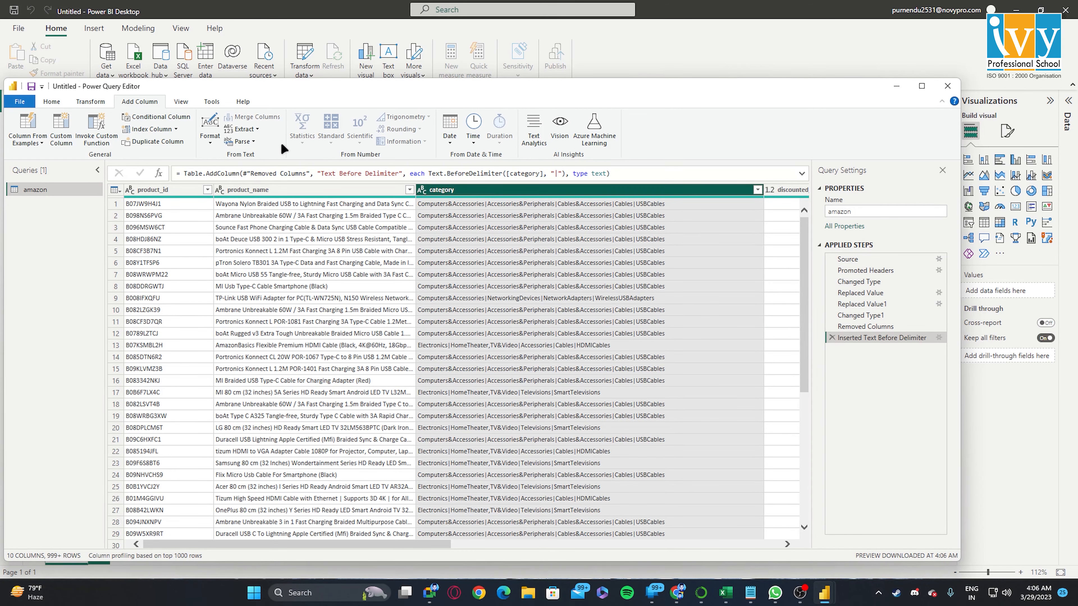
left_click(245, 130)
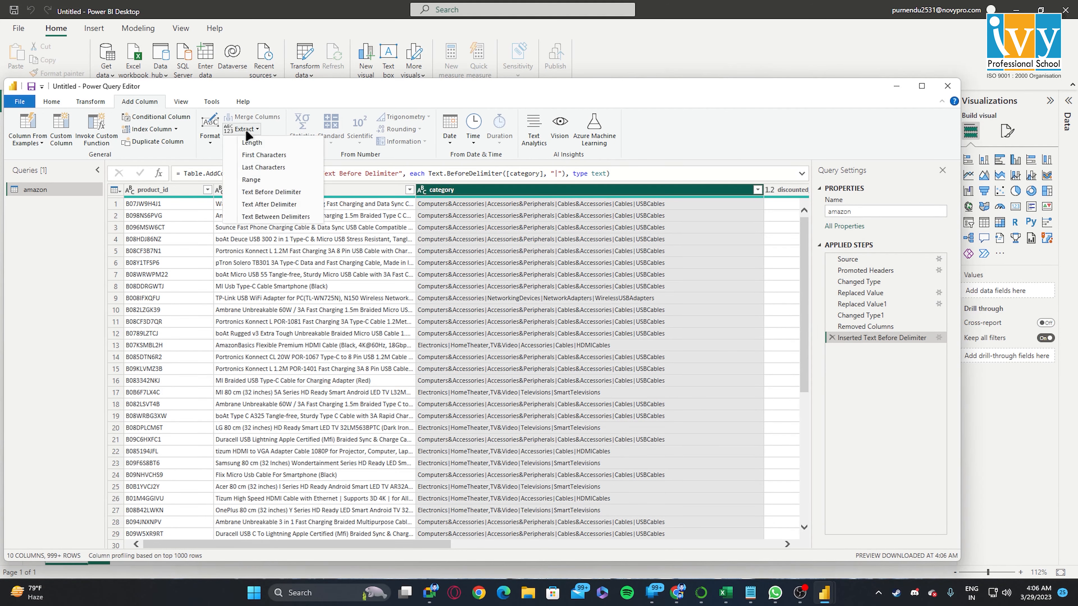
left_click(266, 203)
left_click(376, 310)
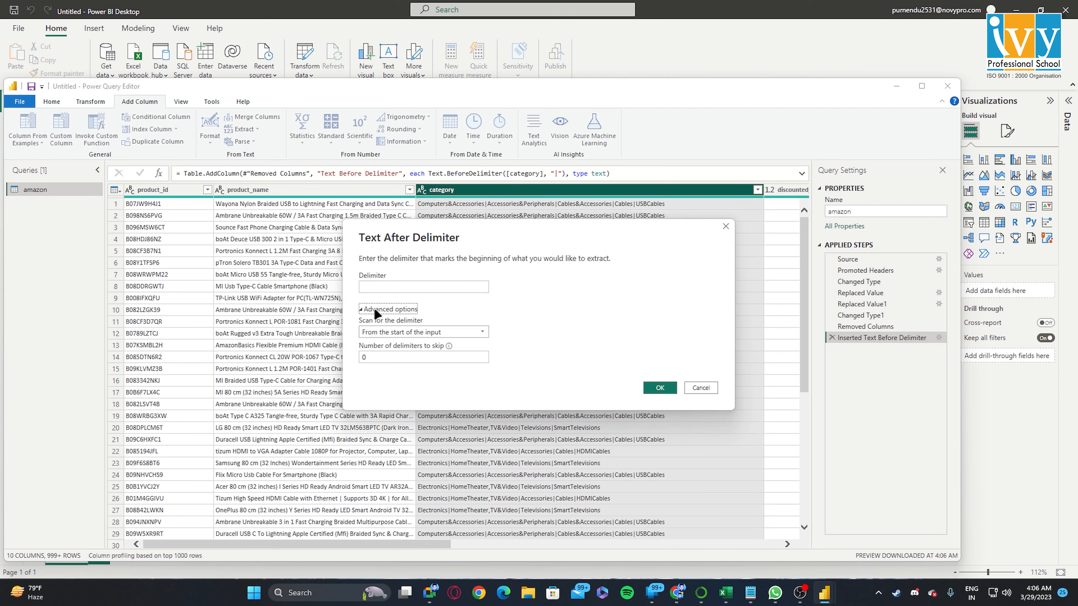
left_click(433, 332)
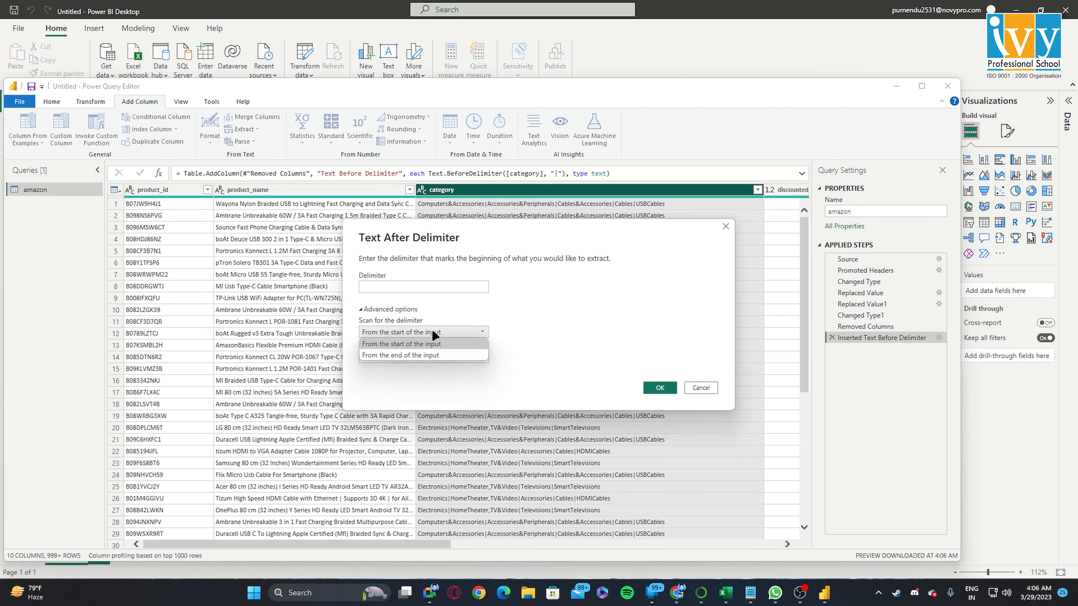
left_click(425, 356)
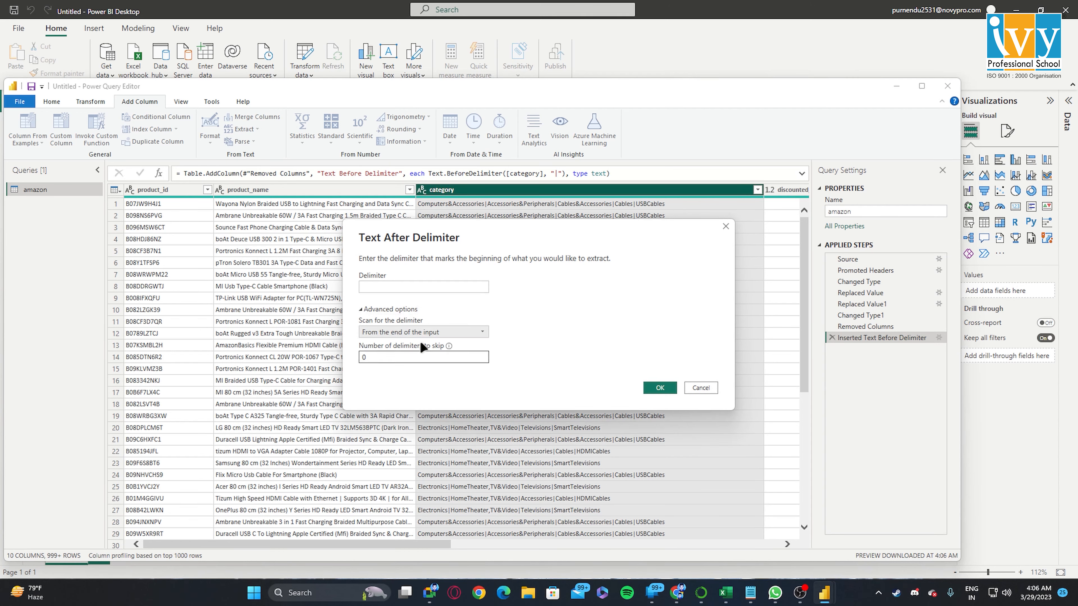
left_click(409, 288)
type("|")
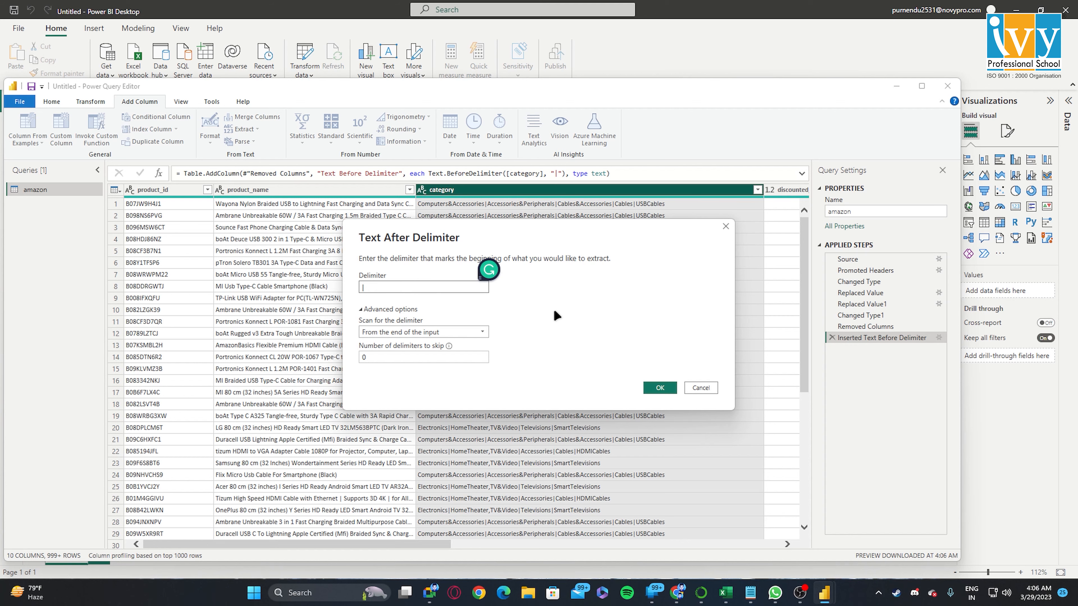
left_click(660, 388)
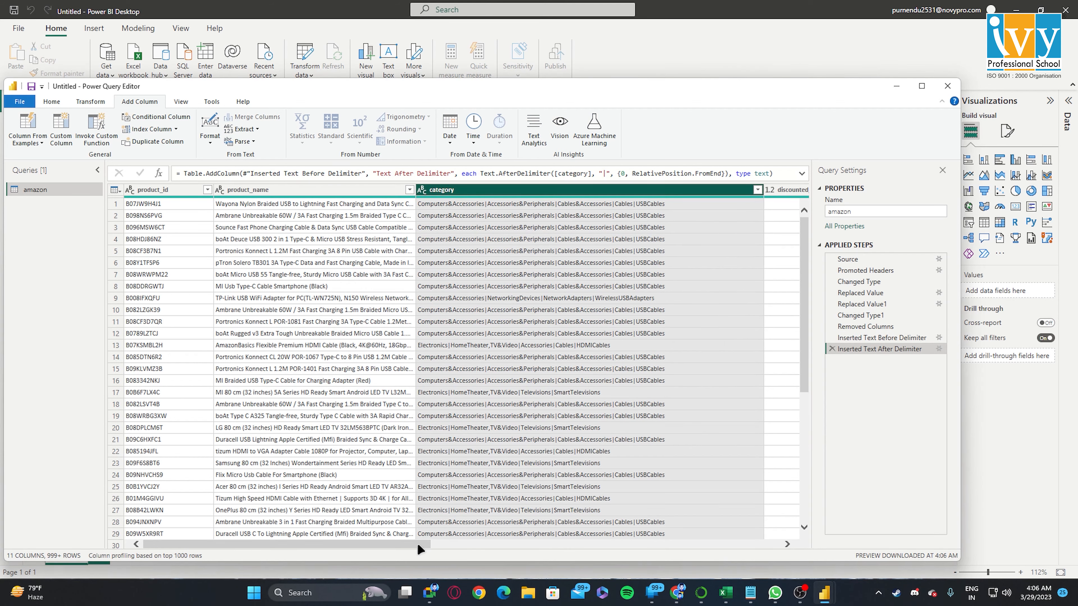
- Check the two extracted columns and remove the original category column
left_click_drag(420, 545, 794, 543)
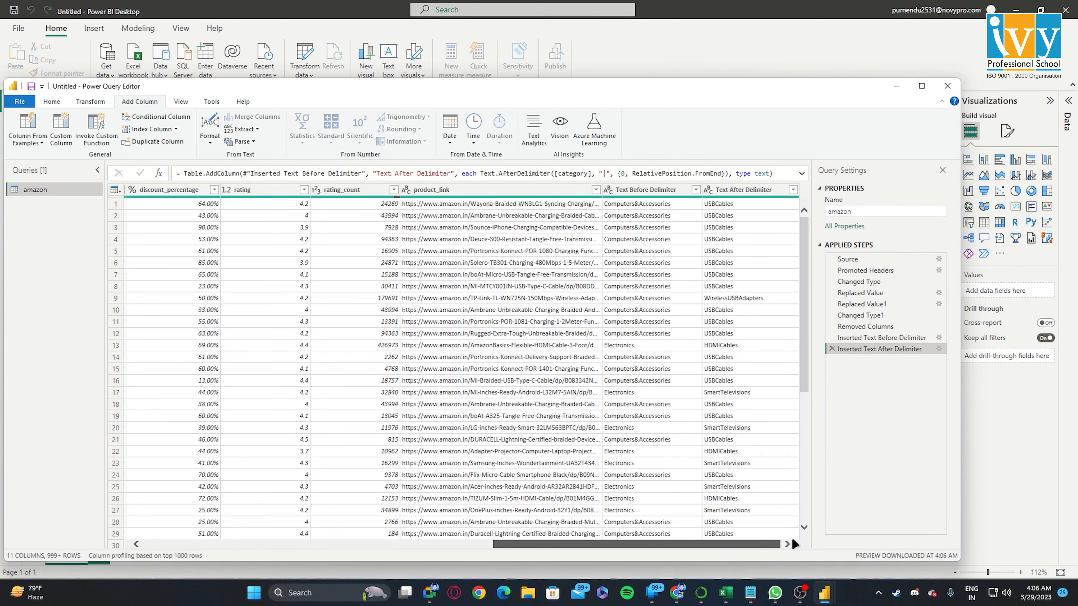
left_click_drag(732, 544, 383, 536)
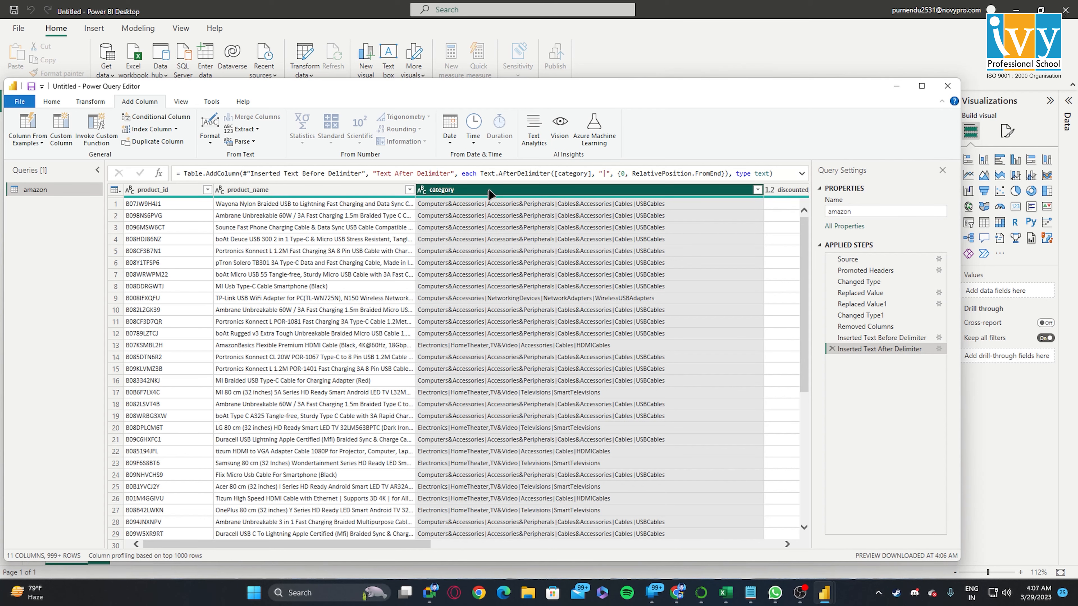
key("Delete")
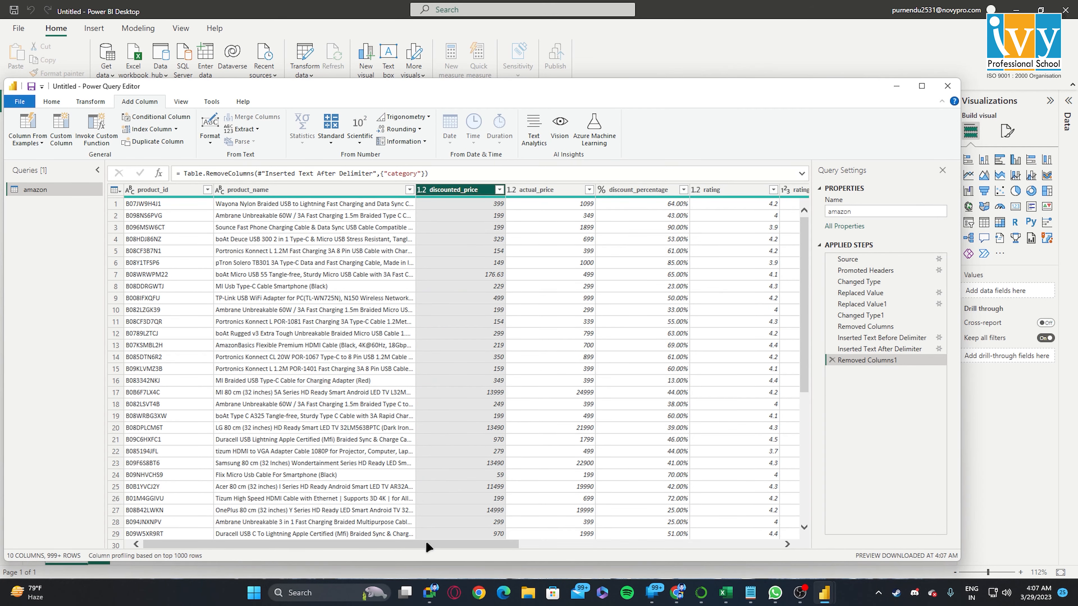
- Rename the Text Before Delimiter column as Category
left_click_drag(426, 548, 737, 547)
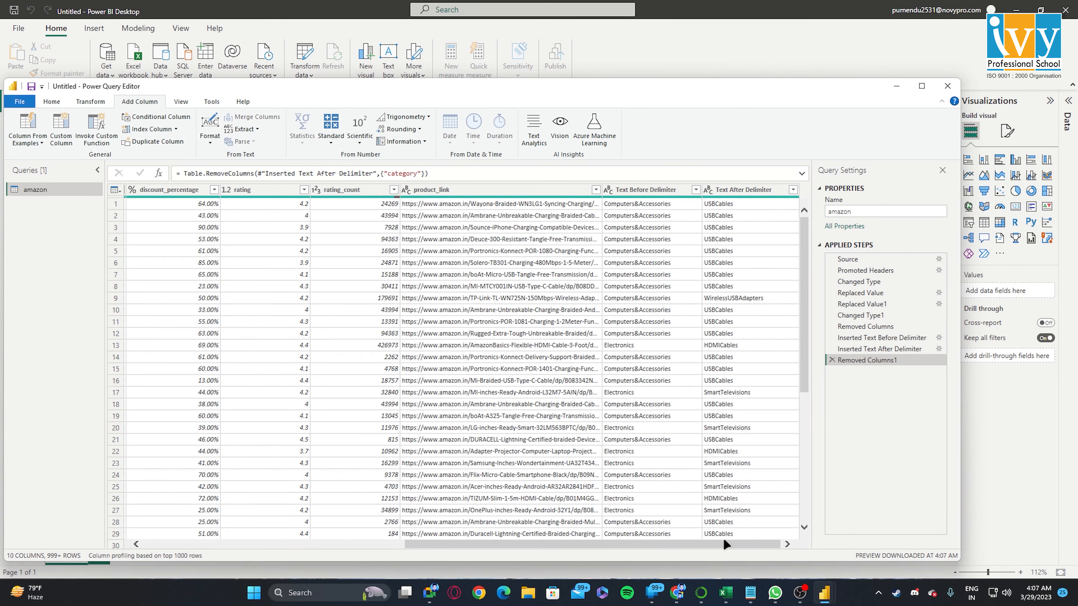
left_click(656, 191)
double_click(655, 191)
key("BackSpace")
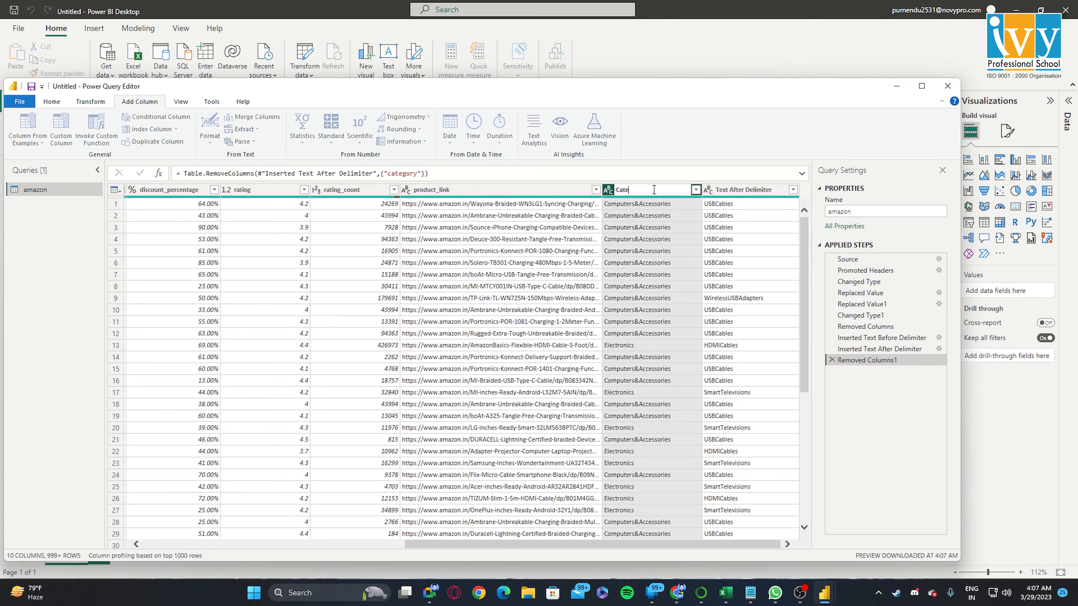
type("Category")
key("Return")
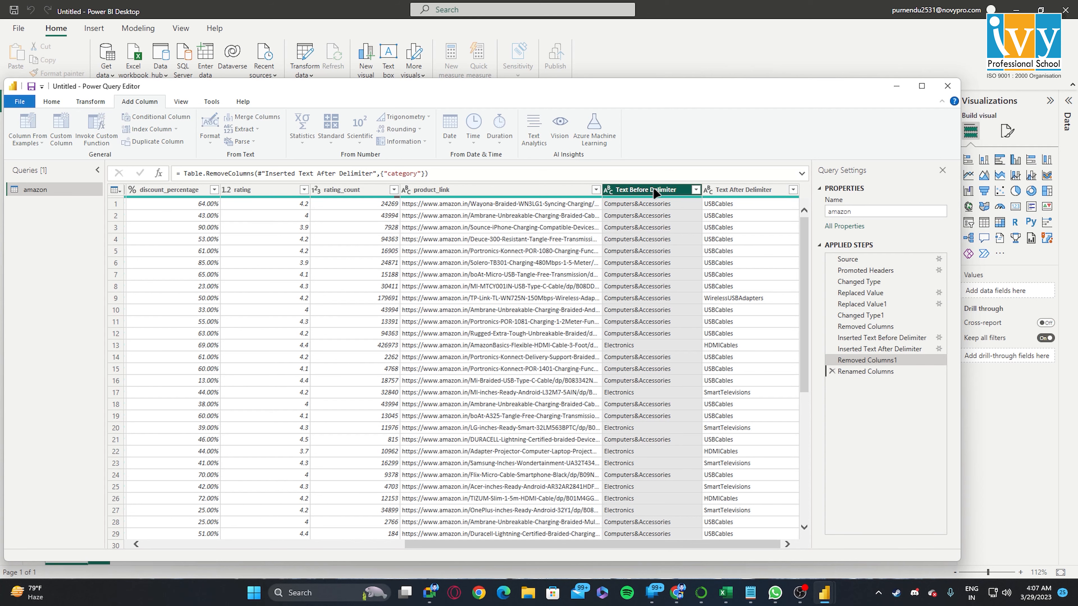
- Rename the Text After Delimiter column as Sub-Category
double_click(743, 190)
key("BackSpace")
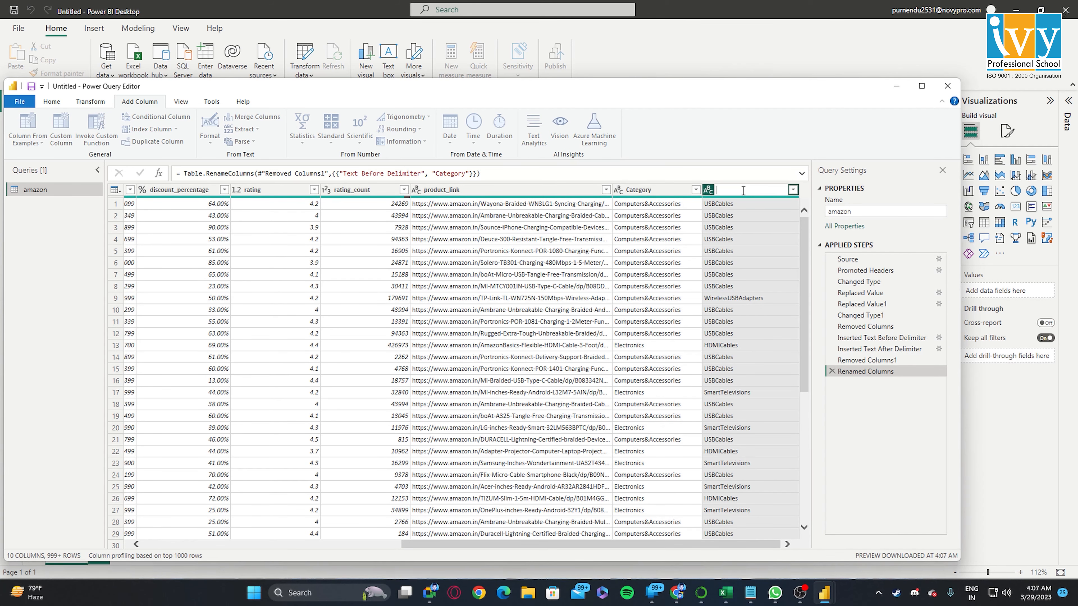
type("Sub-Category")
key("Return")
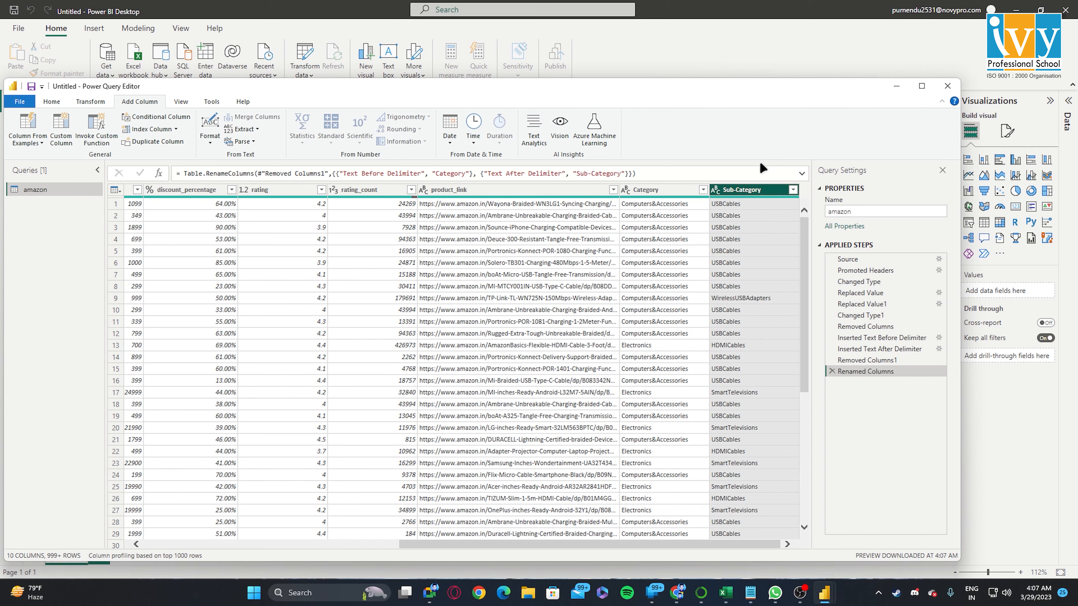
- Move the Category column to the beginning of the table
left_click(673, 191)
right_click(674, 190)
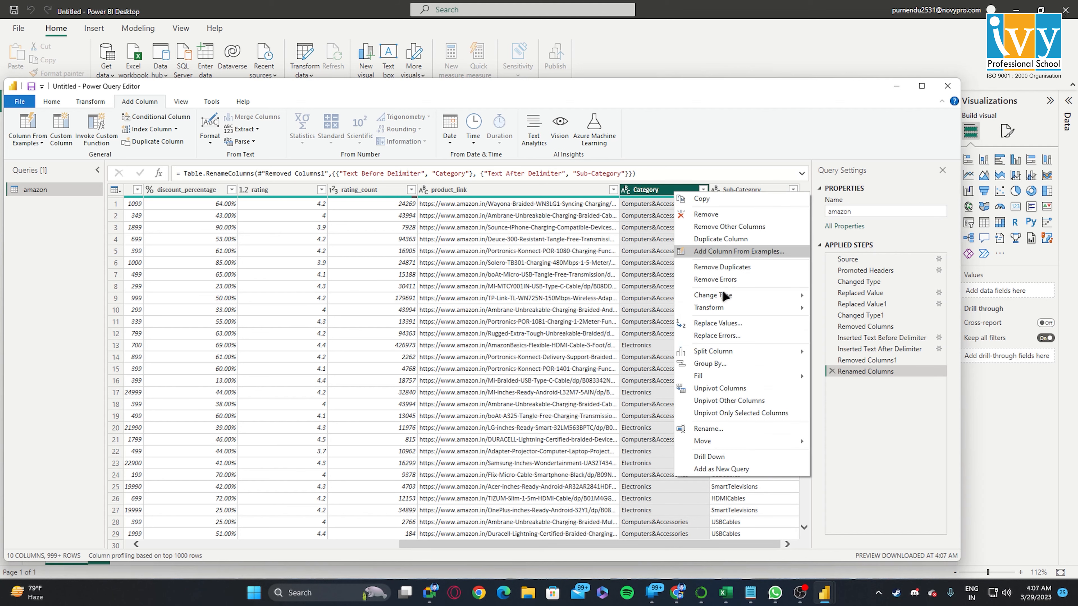
left_click(872, 469)
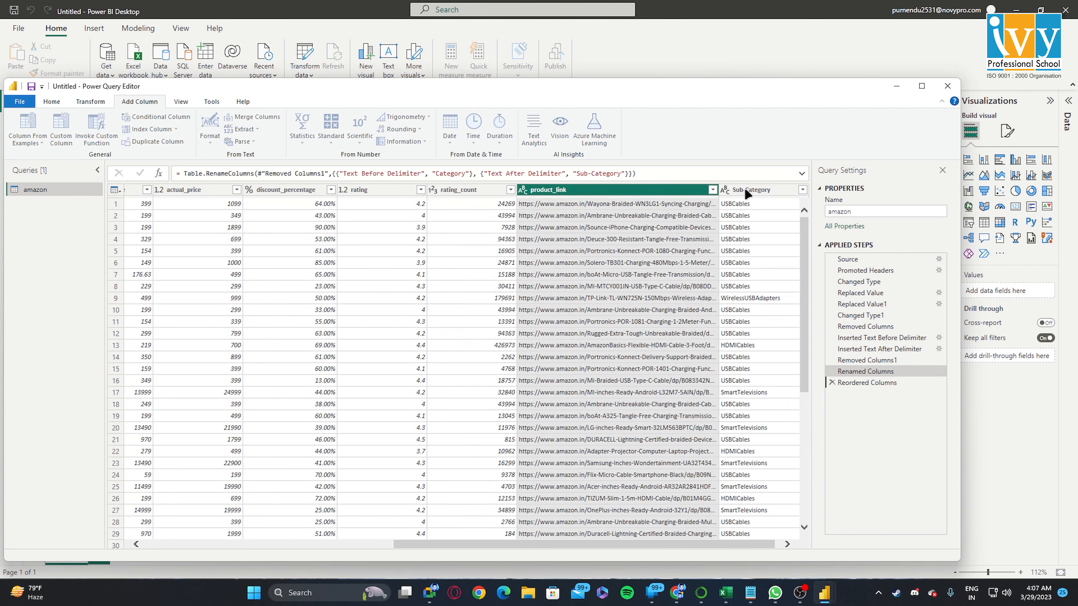
left_click(577, 545)
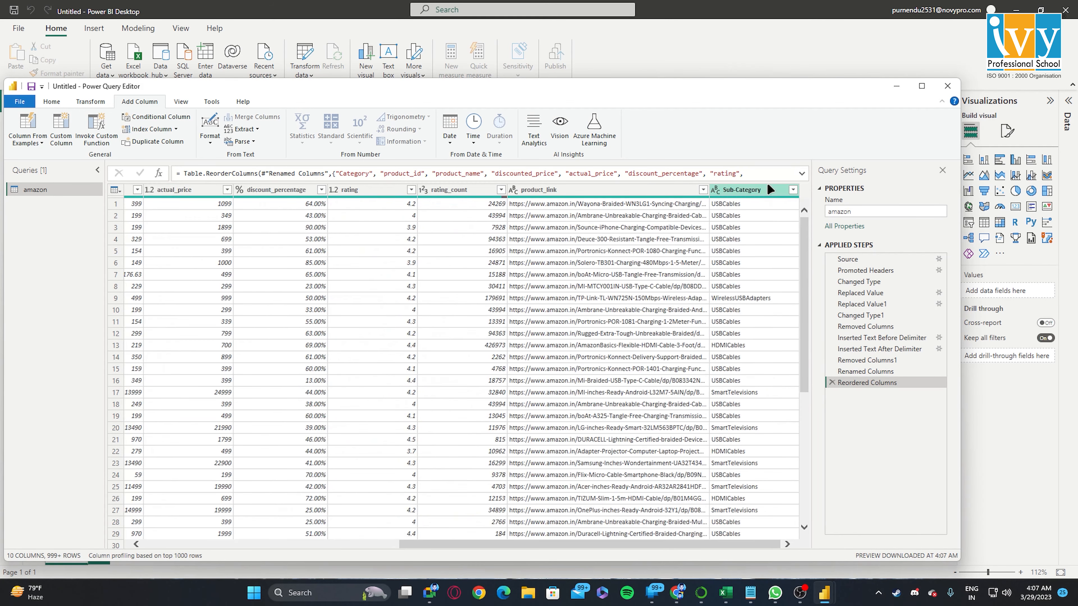
- Move the Sub-Category column to the beginning of the table and shift it one place right, directly after Category
right_click(760, 189)
mouse_move(794, 437)
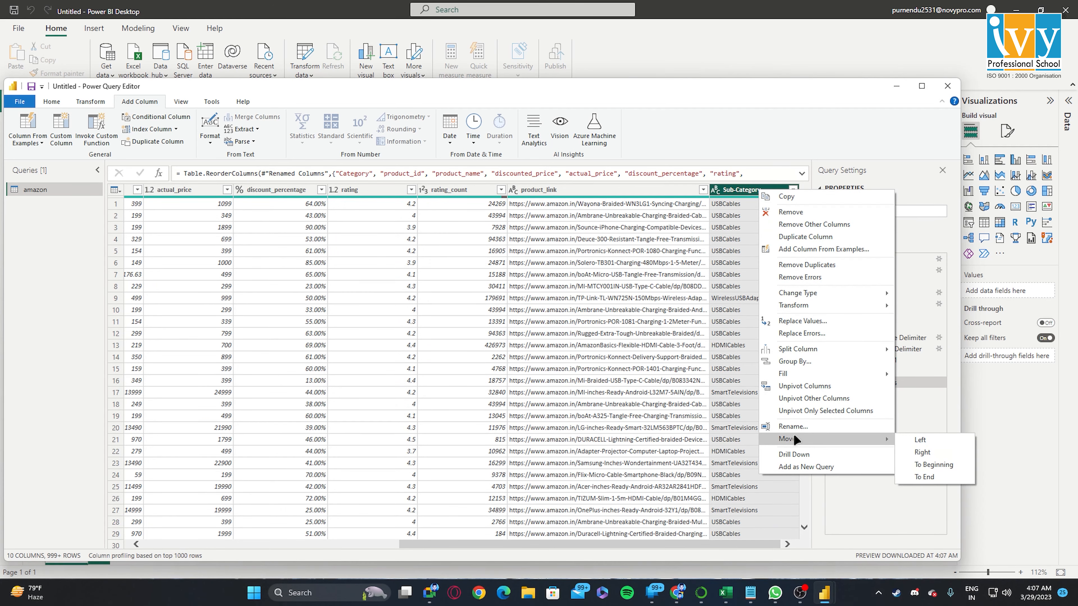
left_click(925, 465)
right_click(147, 190)
mouse_move(183, 439)
left_click(324, 456)
- Reorder the columns so Category and Sub-Category sit between product_name and discounted_price
left_click_drag(272, 190, 573, 192)
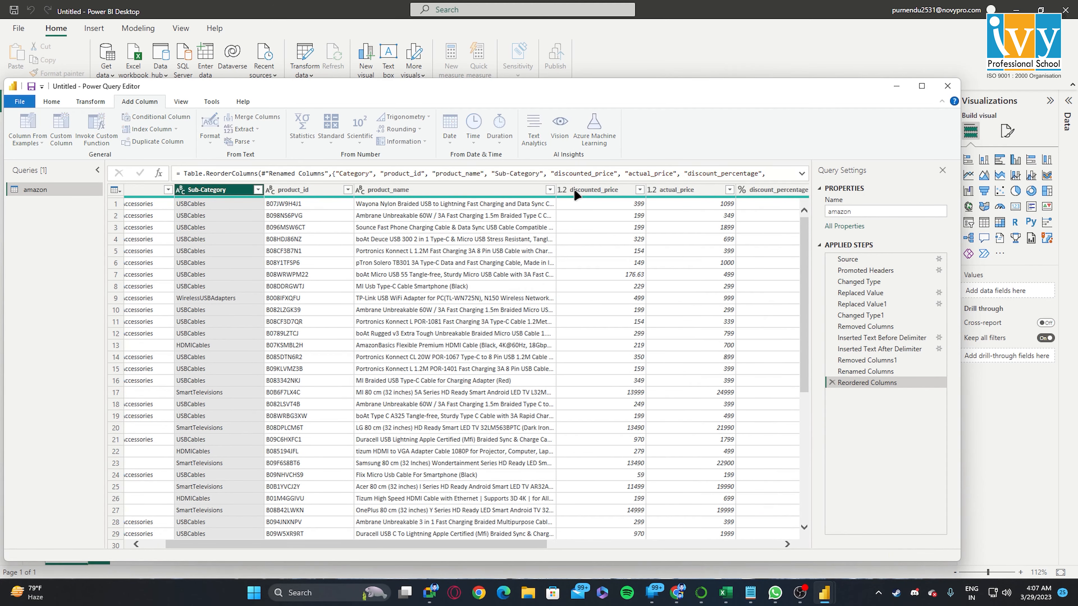
left_click_drag(157, 190, 509, 192)
left_click_drag(447, 545, 296, 541)
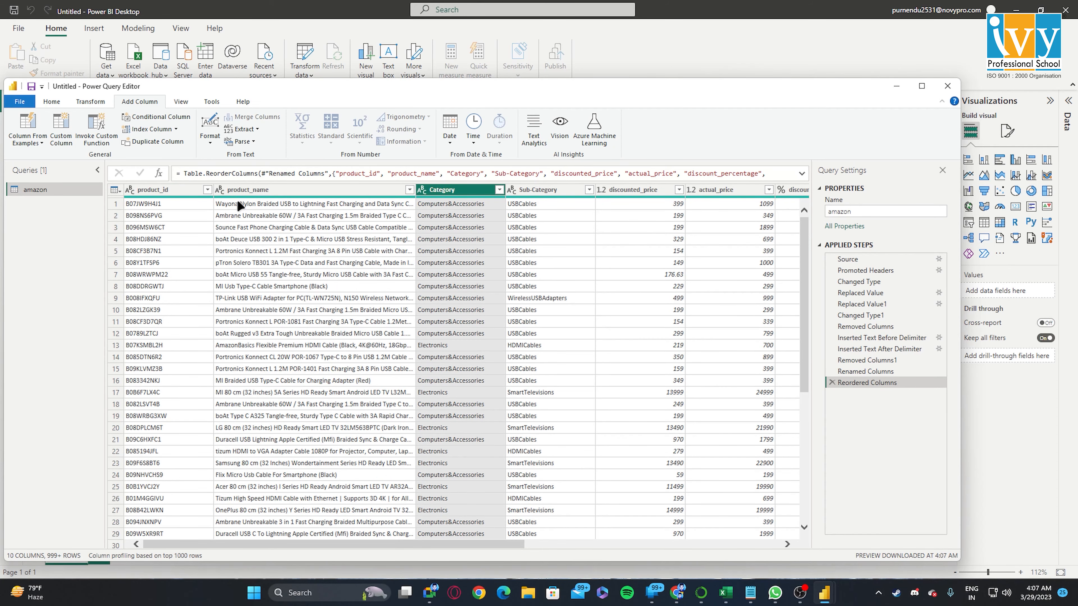
- Check the distinct values of the product_id column, loading the rest of the list
left_click(210, 192)
left_click(207, 190)
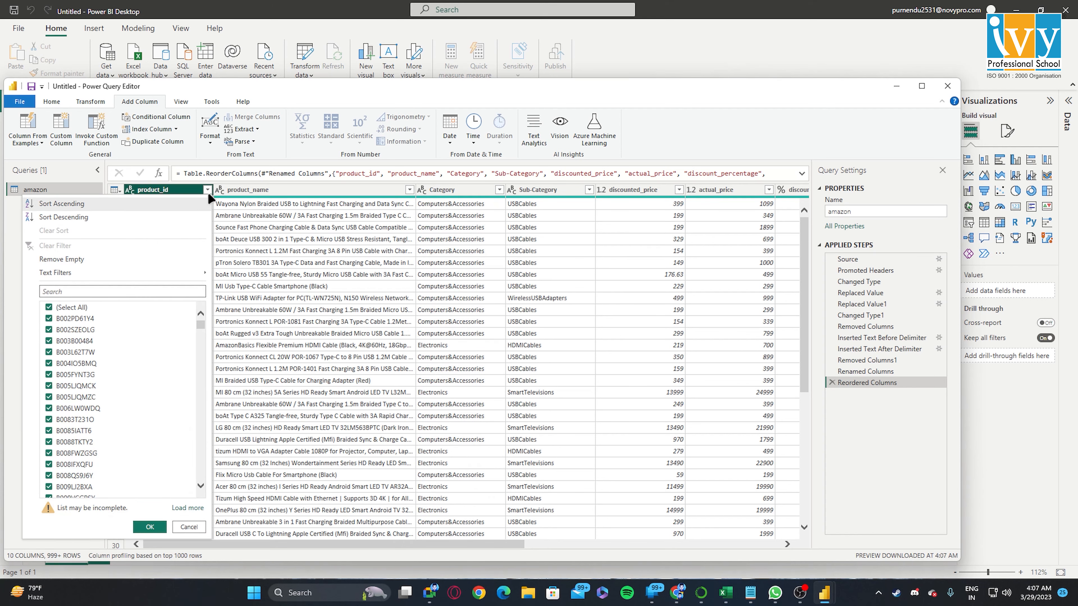
left_click(192, 509)
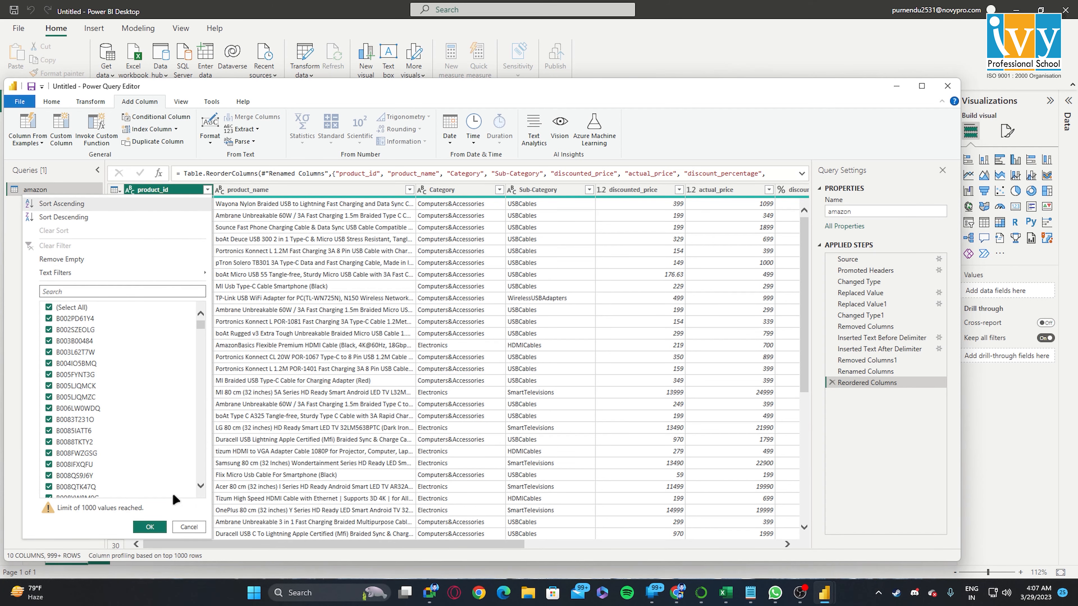
left_click(207, 192)
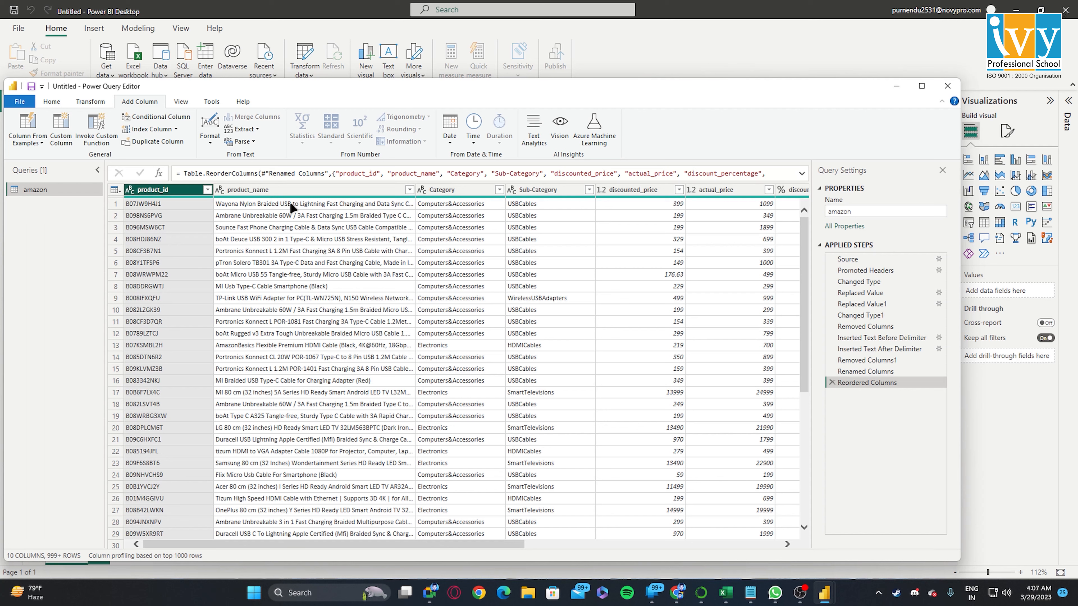
- Check the distinct values of the product_name, Category and Sub-Category columns
left_click(410, 190)
left_click(410, 191)
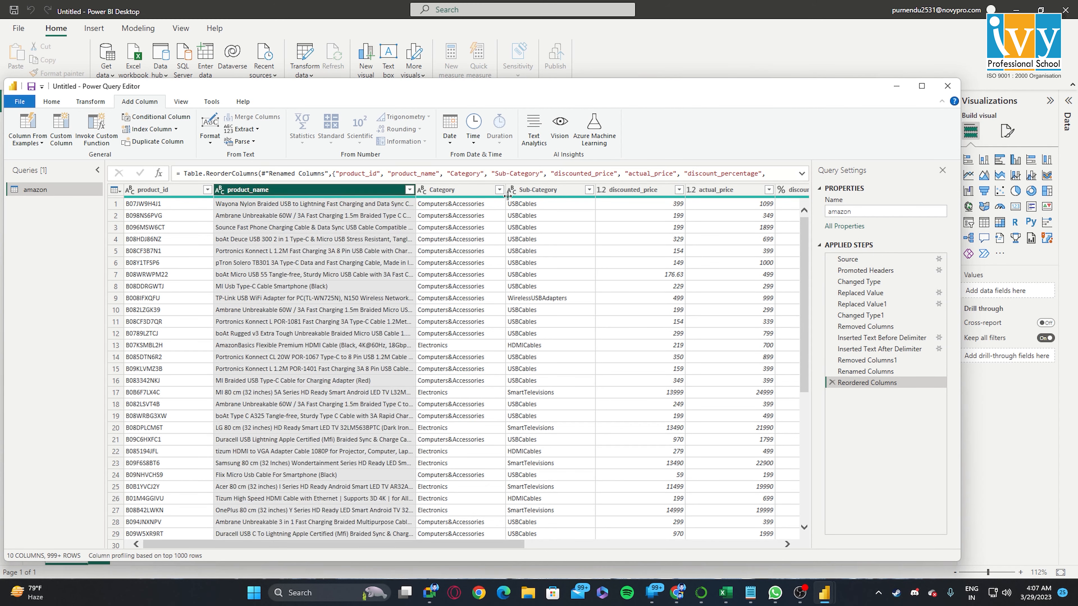
left_click(499, 190)
left_click(483, 420)
left_click(589, 189)
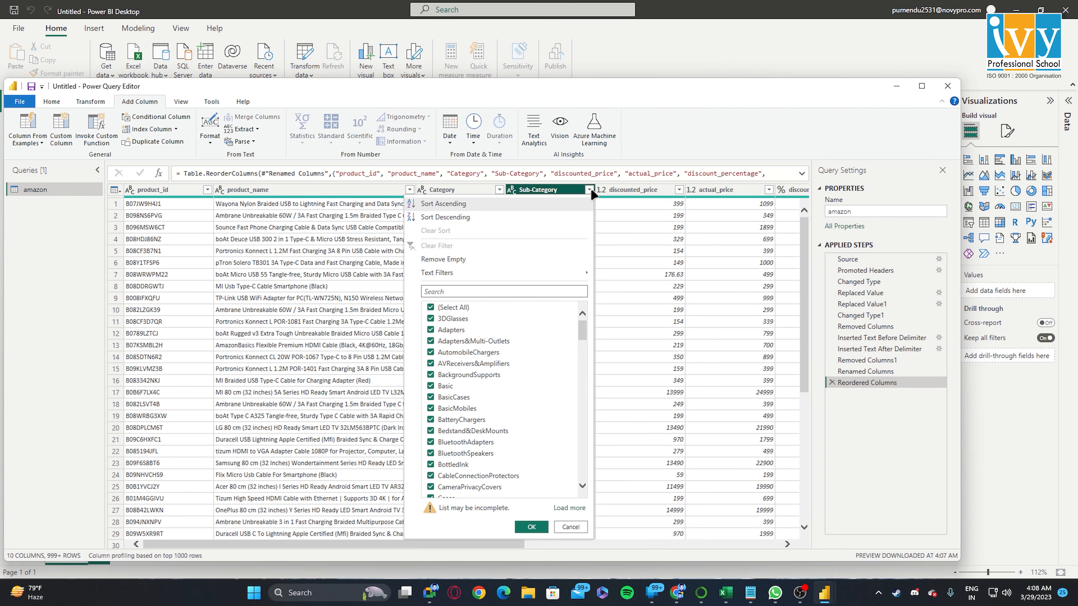
left_click(590, 190)
- Check the distinct values of the discounted_price, actual_price and discount_percentage columns
left_click_drag(482, 546, 570, 545)
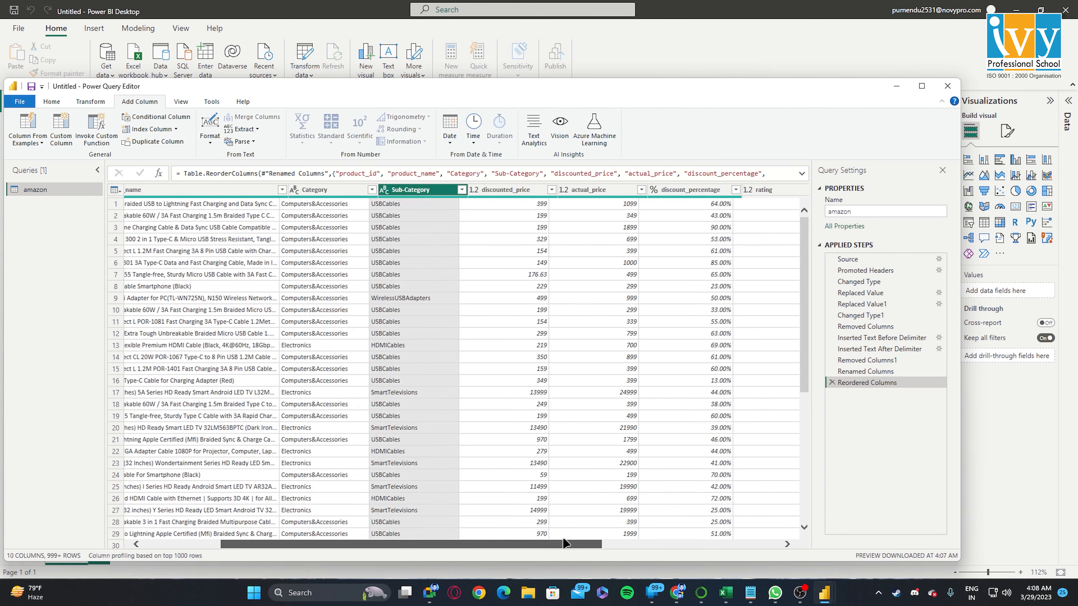
left_click(521, 190)
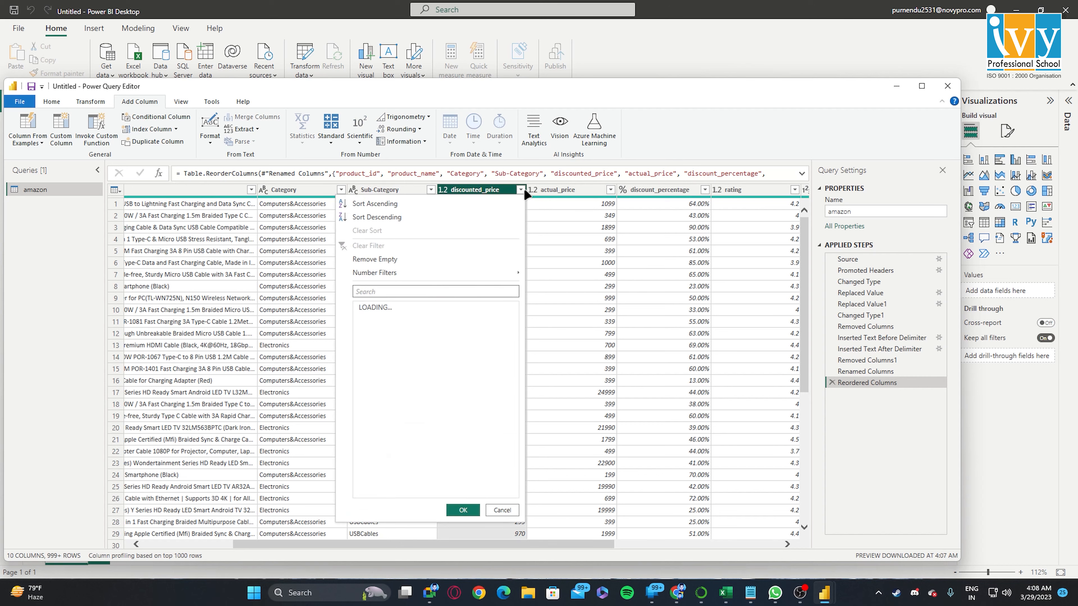
left_click(599, 189)
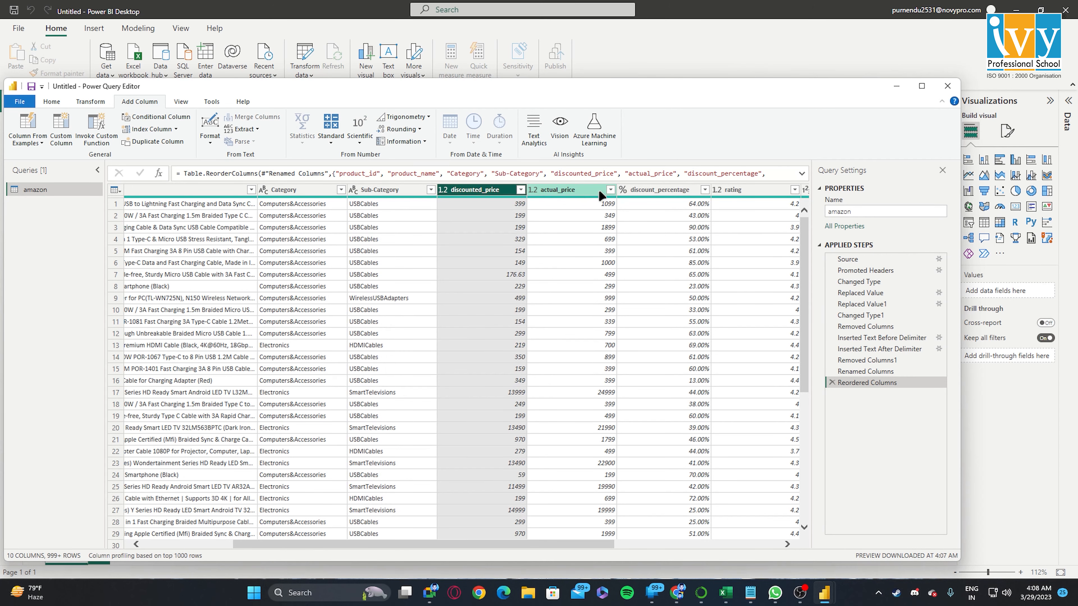
left_click(610, 189)
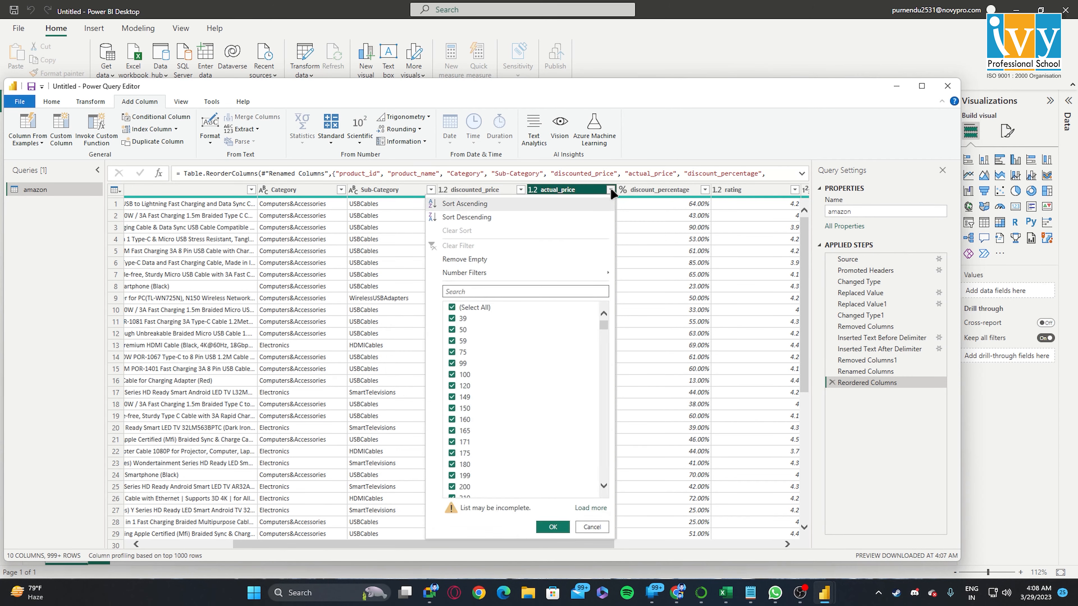
left_click(672, 190)
left_click(704, 189)
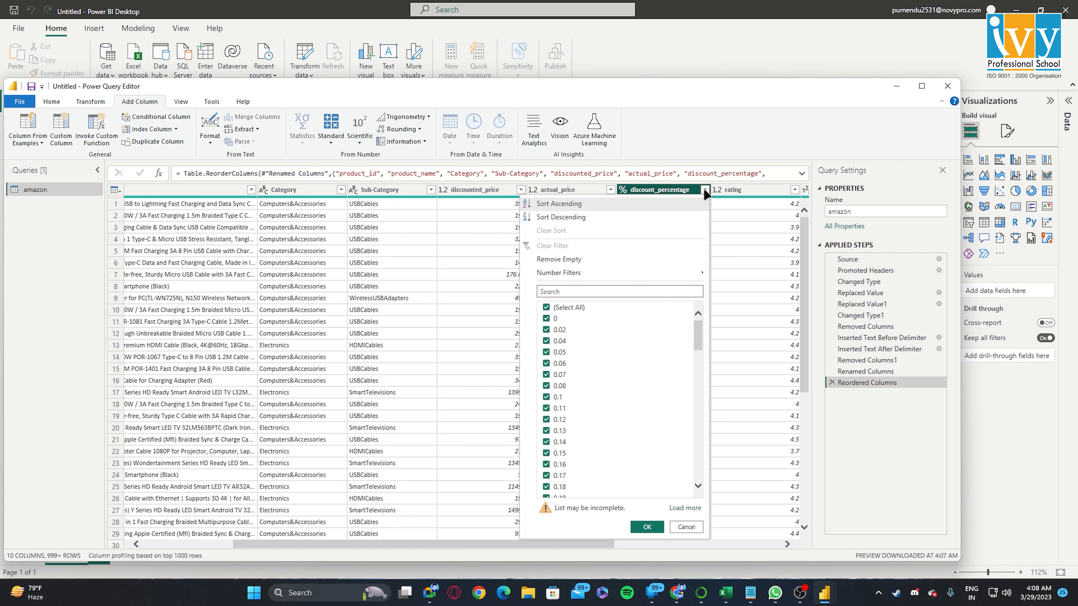
left_click(704, 190)
scroll(667, 304, "right", 3)
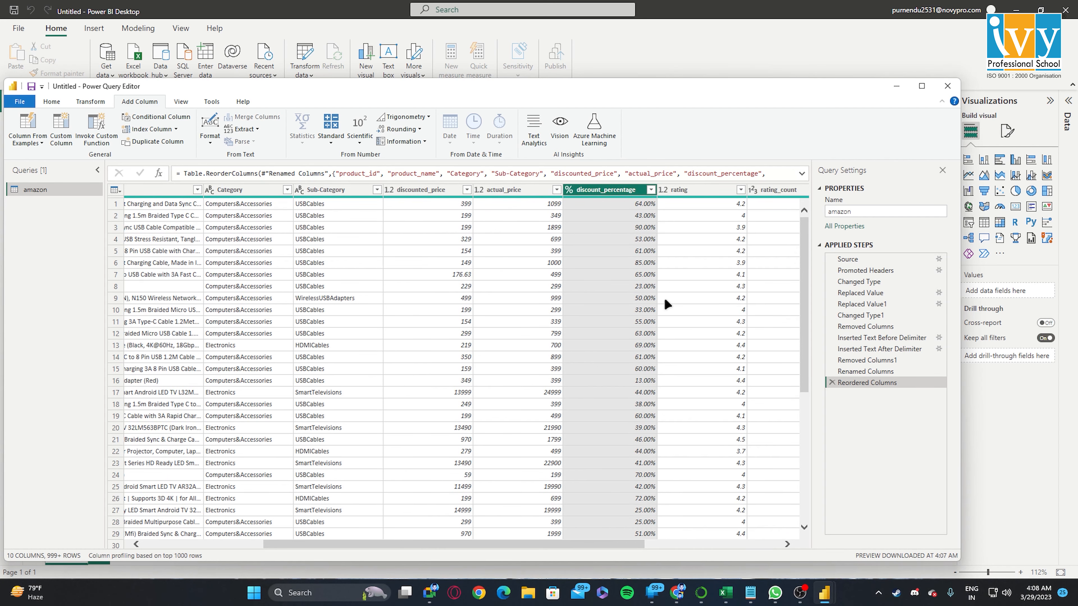
- Filter the discount_percentage column to show only rows with the value 0
left_click(651, 190)
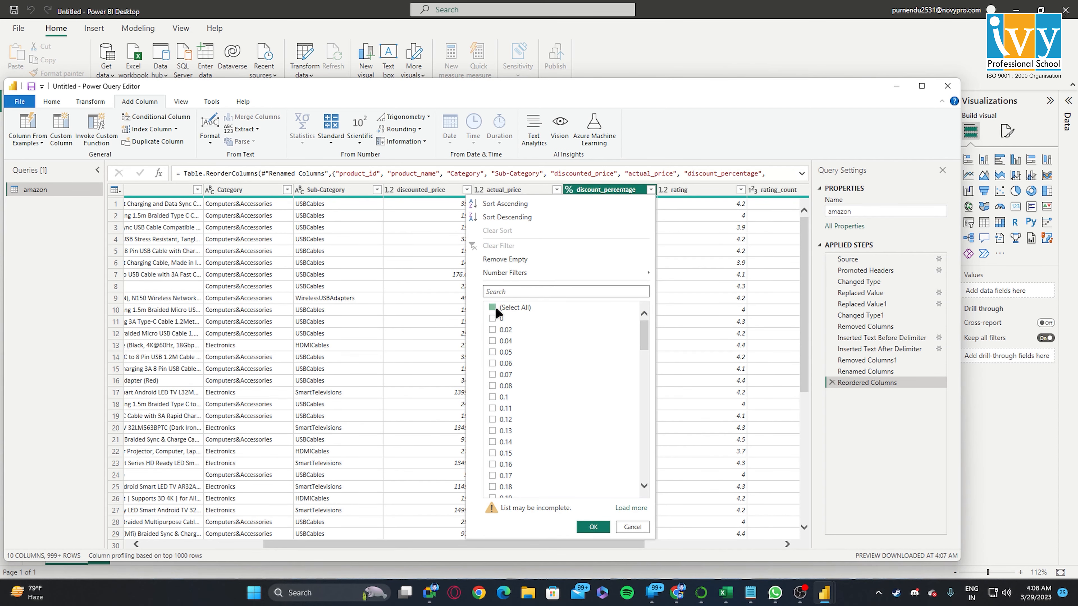
left_click(494, 318)
left_click(593, 527)
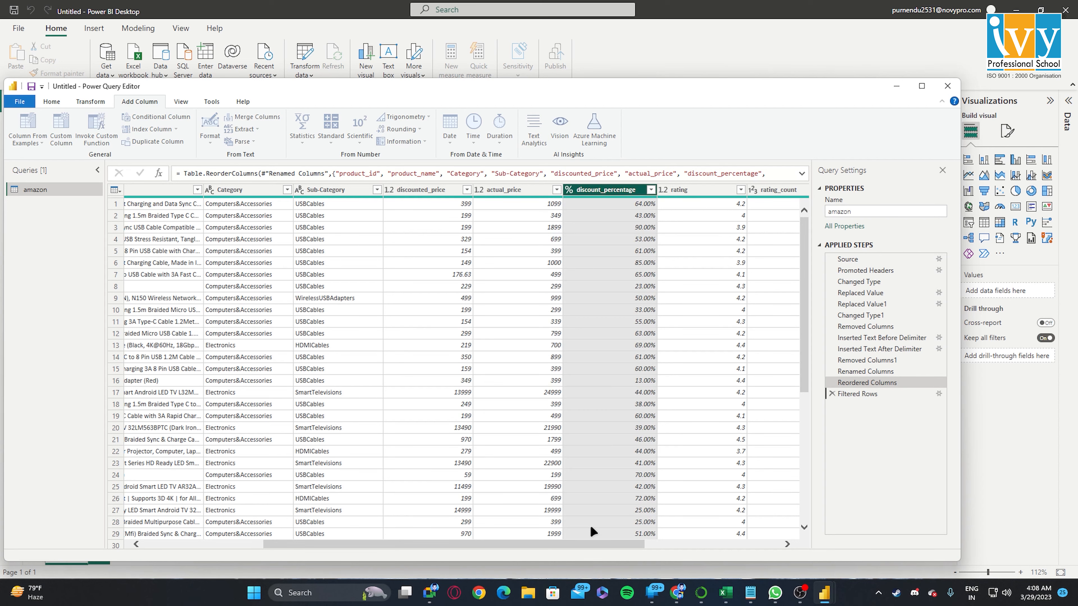
- Reset the discount_percentage filter to include all values
left_click(651, 190)
left_click(493, 308)
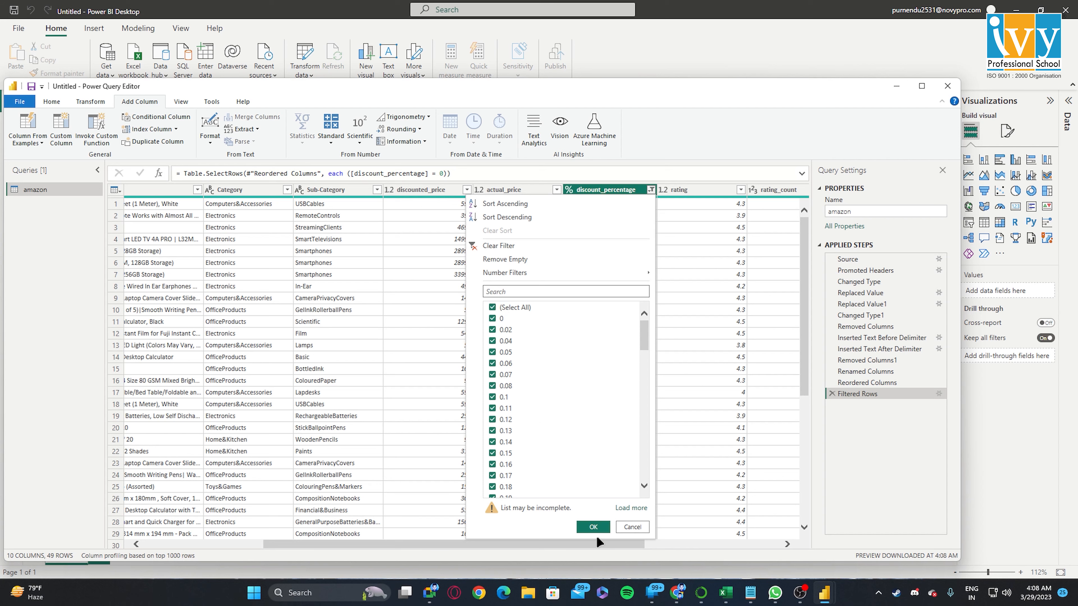
left_click(593, 527)
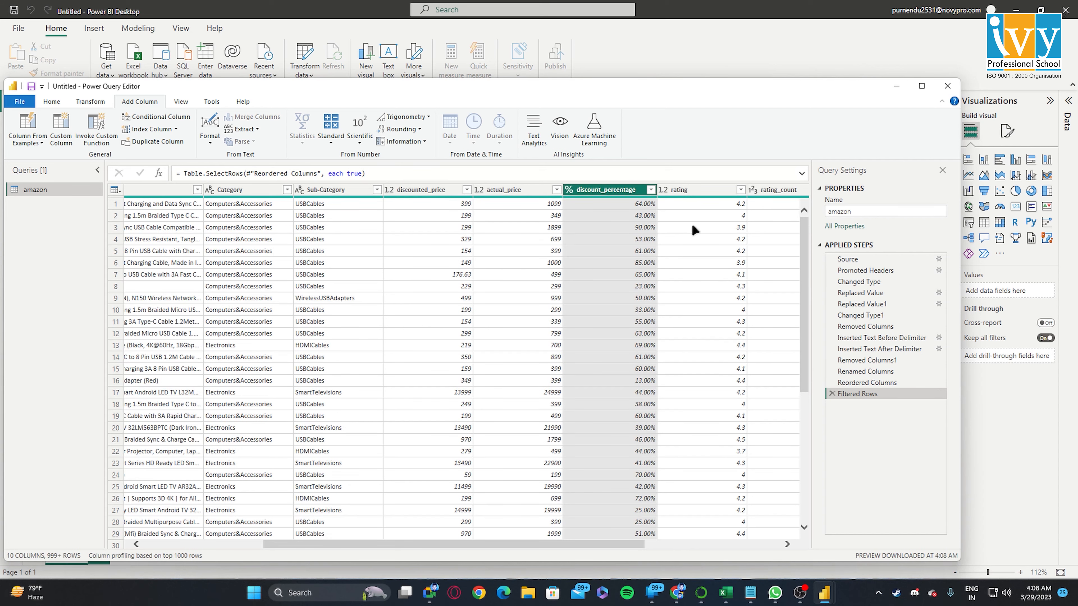
- Check the distinct values of the rating column, loading the rest of the list, and leave the filter unapplied
left_click(741, 189)
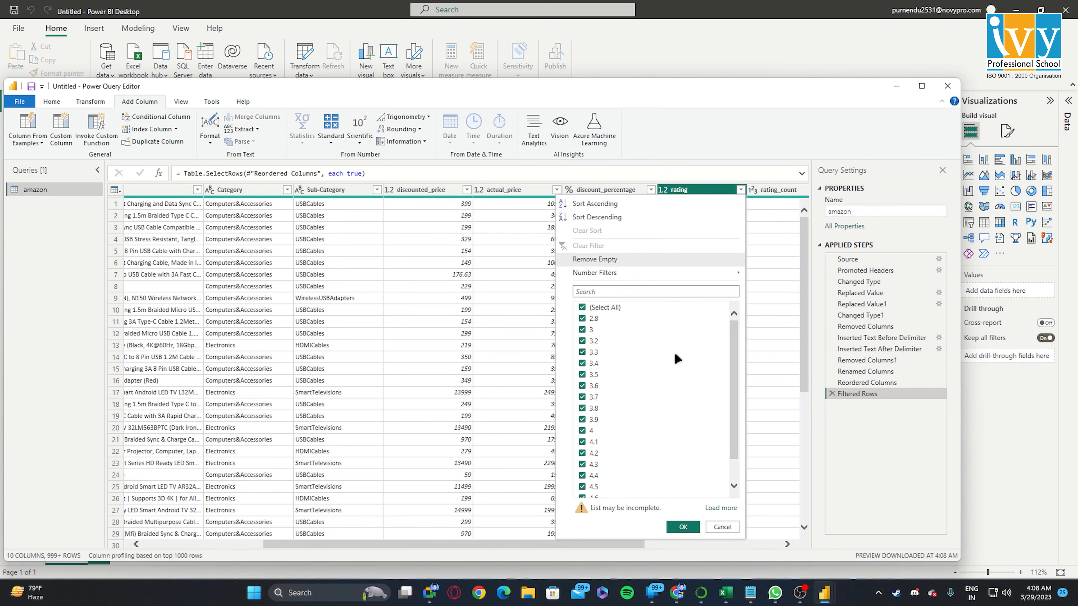
left_click(722, 508)
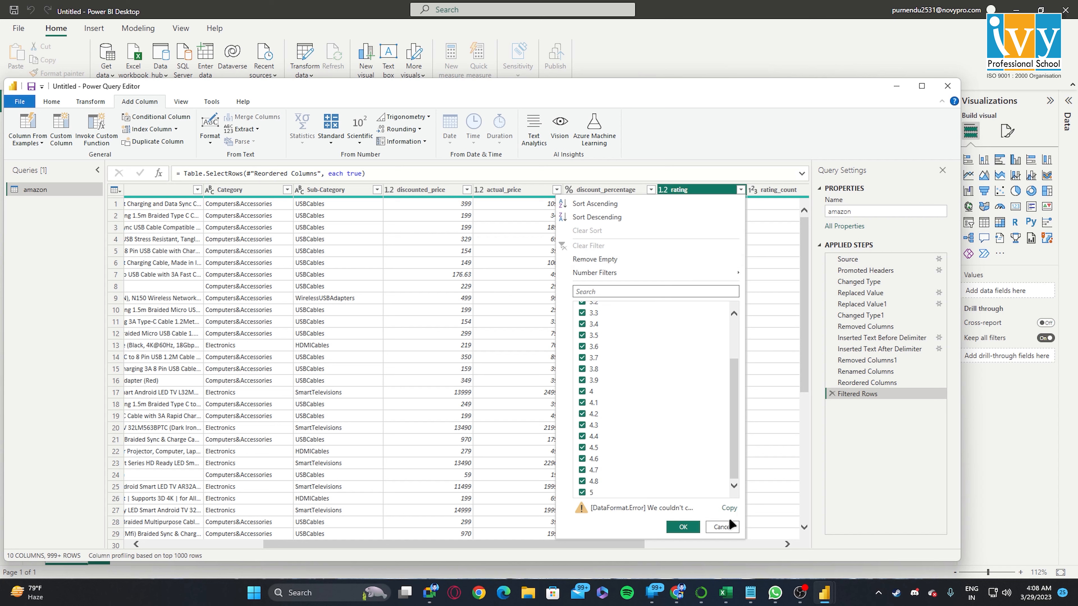
left_click(728, 523)
- Filter the rating_count column to show only null rows
left_click_drag(507, 544, 586, 544)
left_click(693, 189)
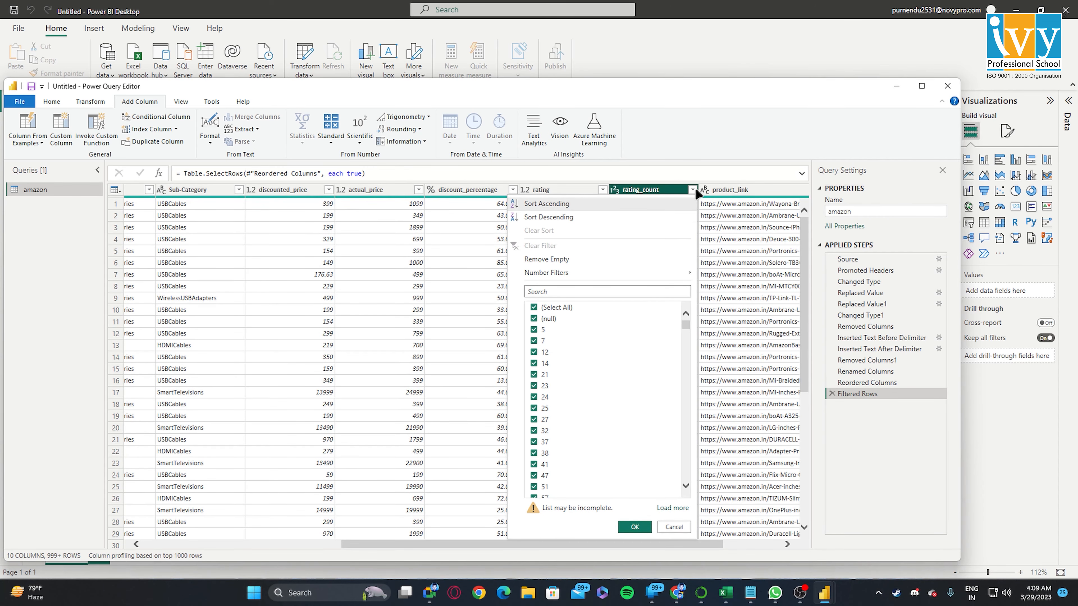
left_click(534, 308)
left_click(534, 319)
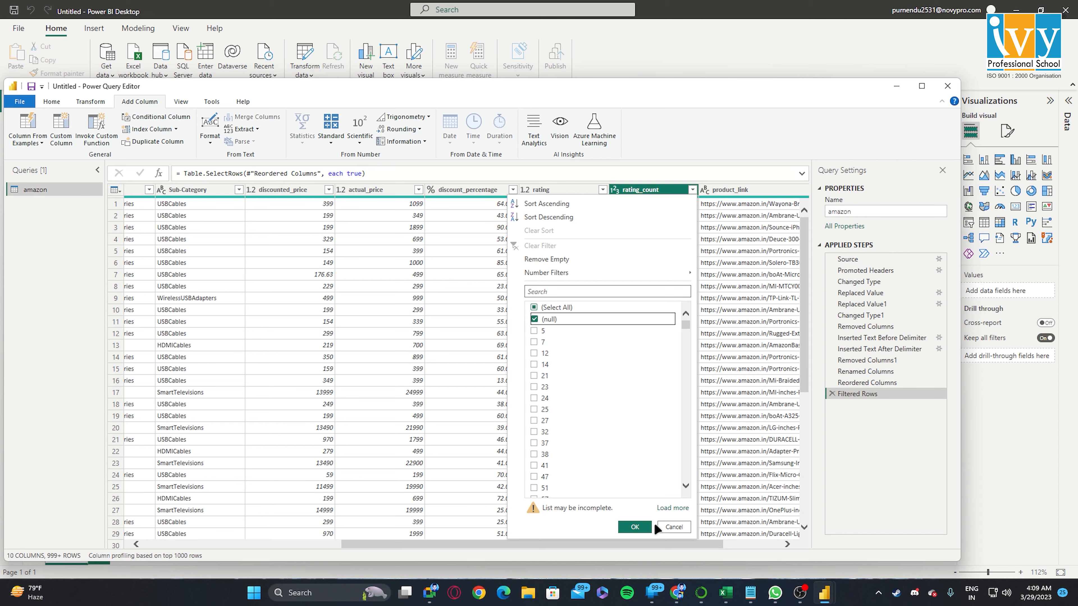
left_click(635, 527)
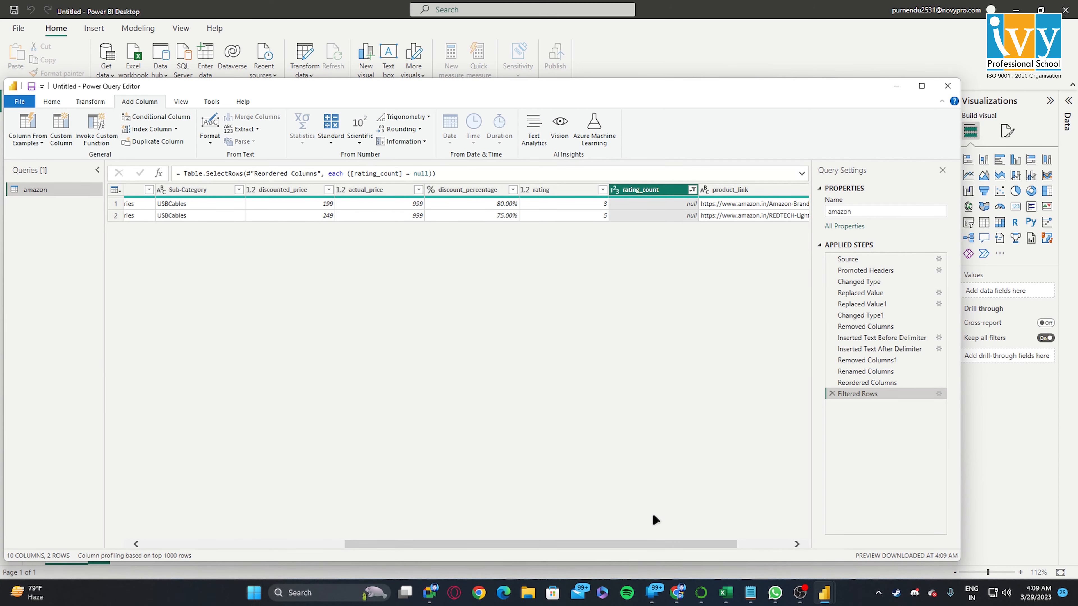
- Review the rows with null rating_count and copy the product_link URL of the first one
left_click_drag(622, 542, 399, 519)
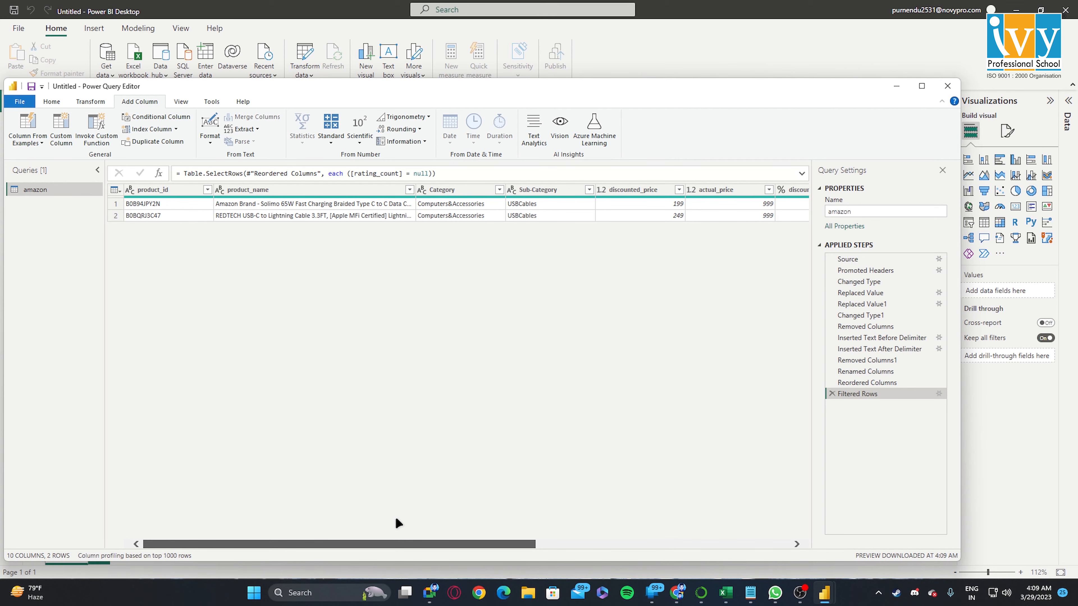
left_click_drag(395, 516, 635, 527)
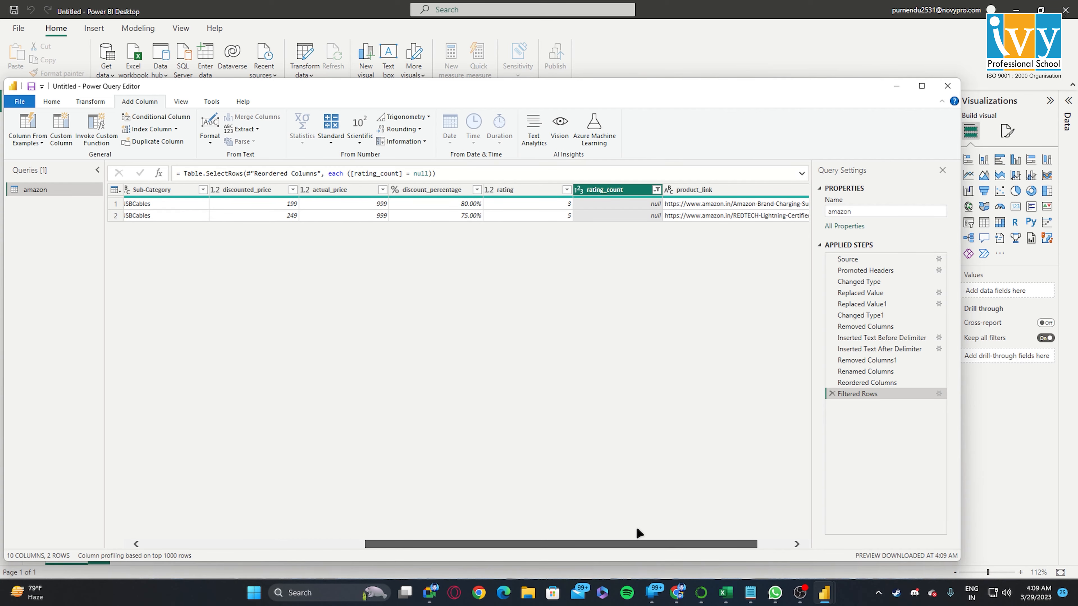
left_click_drag(636, 527, 680, 488)
left_click(644, 196)
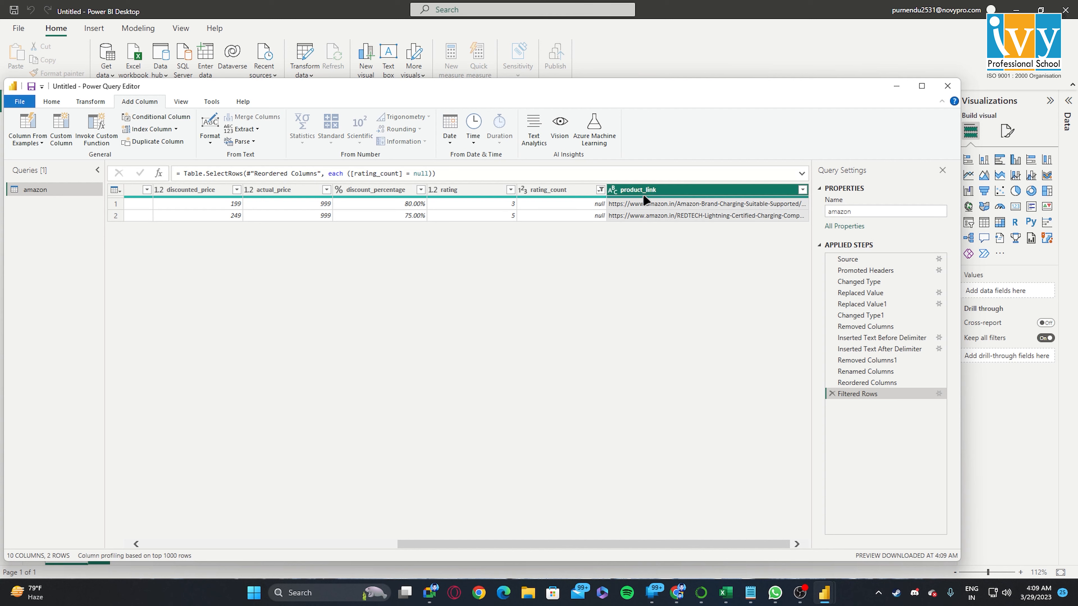
left_click(641, 203)
left_click_drag(556, 496, 114, 495)
key("ctrl+c")
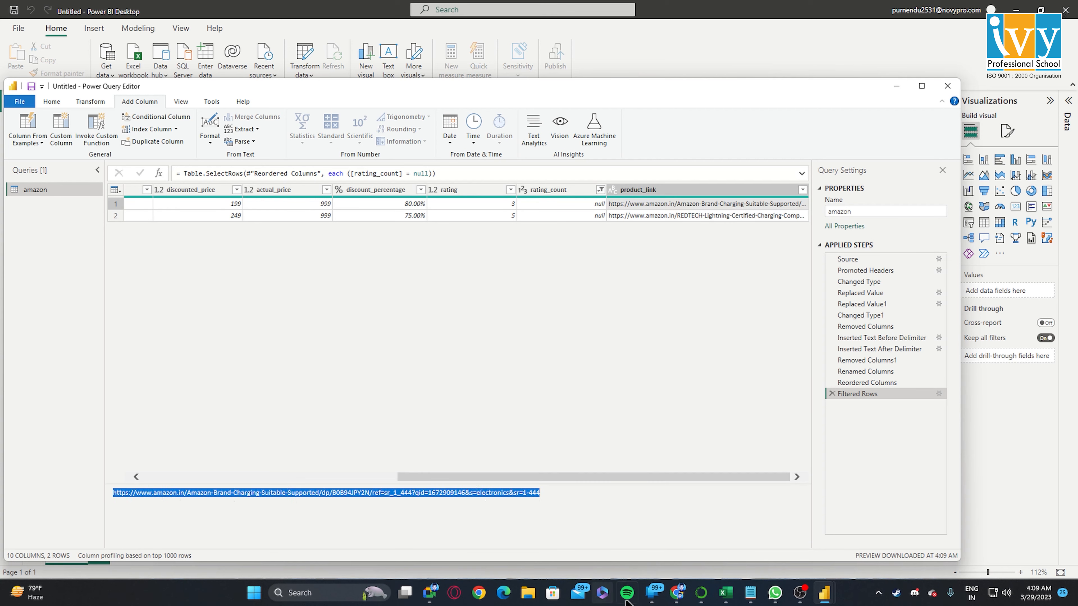
- Open the copied product link in a new Chrome window and check the item's number of ratings
right_click(677, 593)
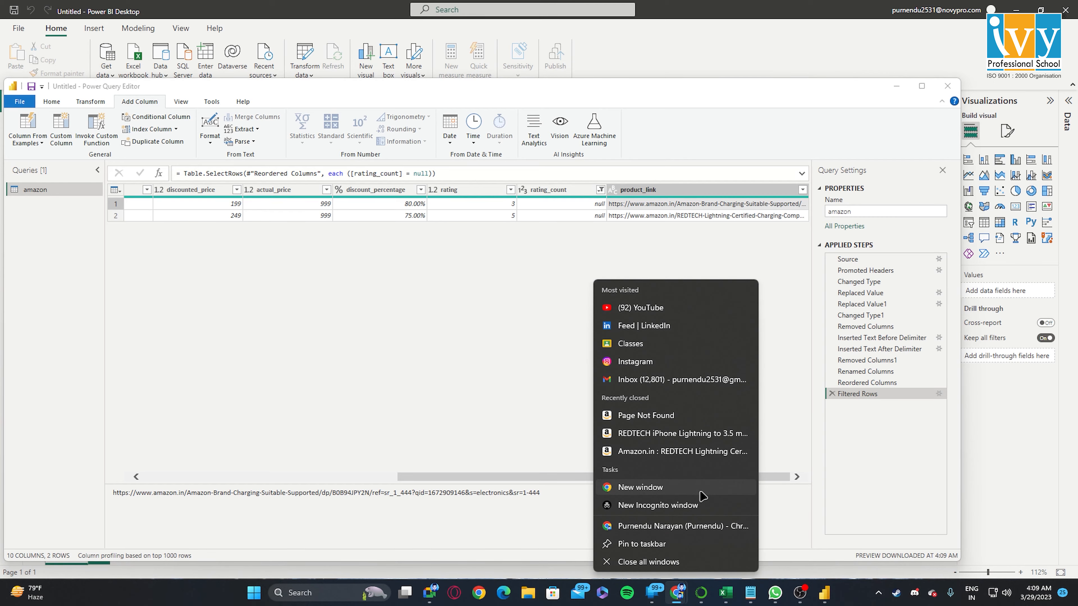
left_click(700, 491)
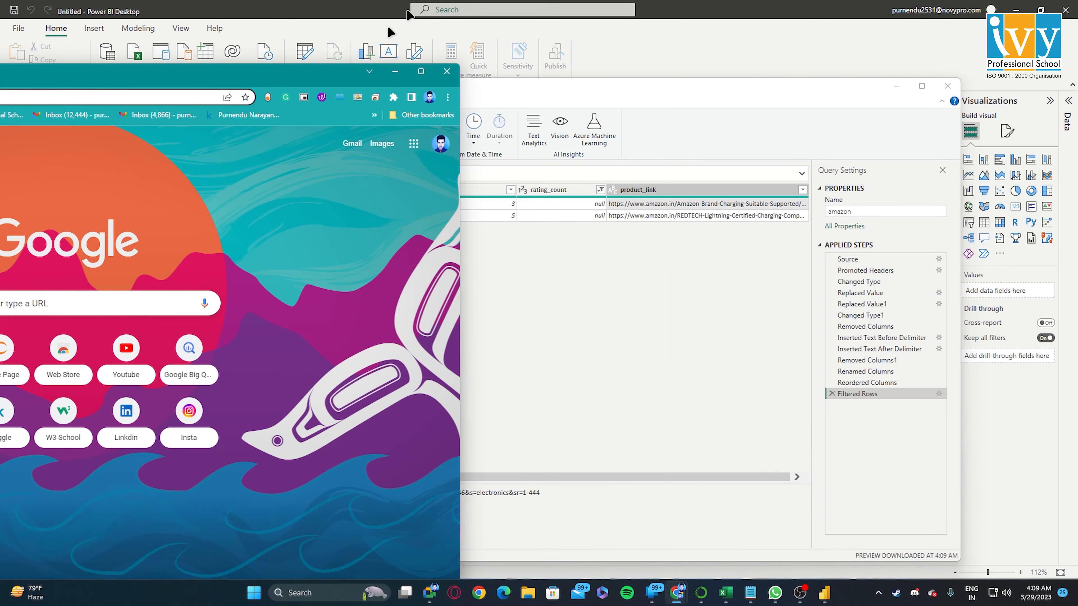
left_click_drag(407, 12, 406, 1)
left_click(212, 31)
key("ctrl+v")
key("Return")
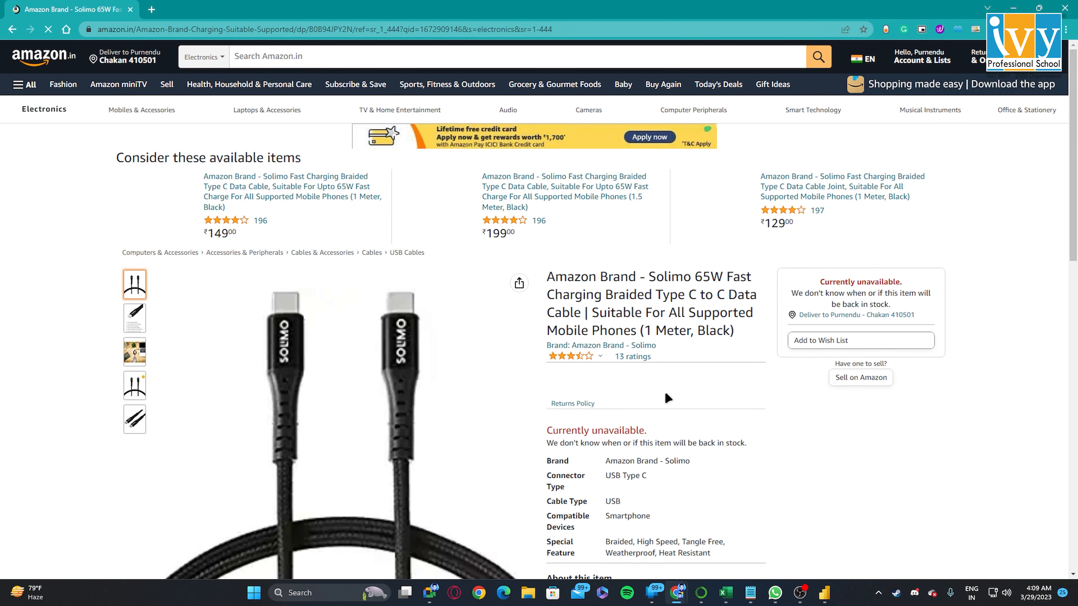
scroll(1072, 94, "down", 2)
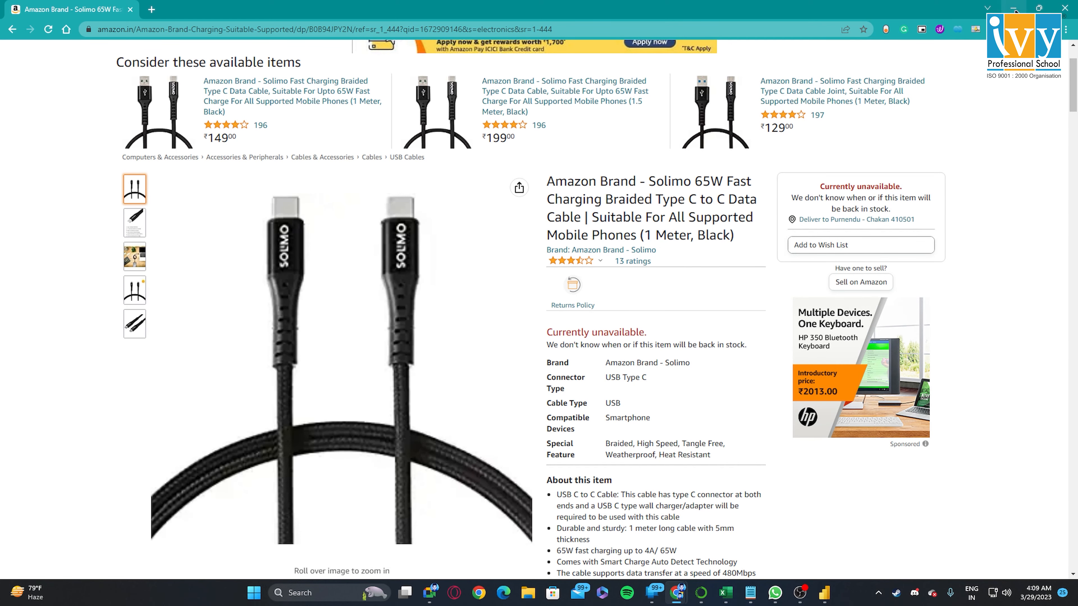
mouse_move(825, 592)
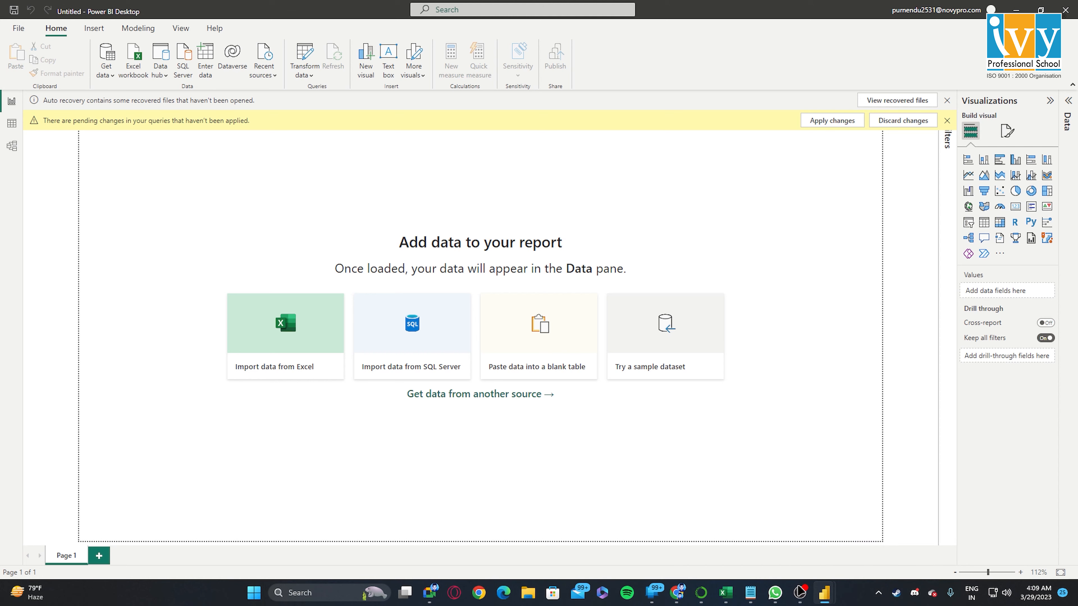
- Switch back to the Power Query Editor and copy the product_link URL of the second row with null rating_count
left_click(884, 538)
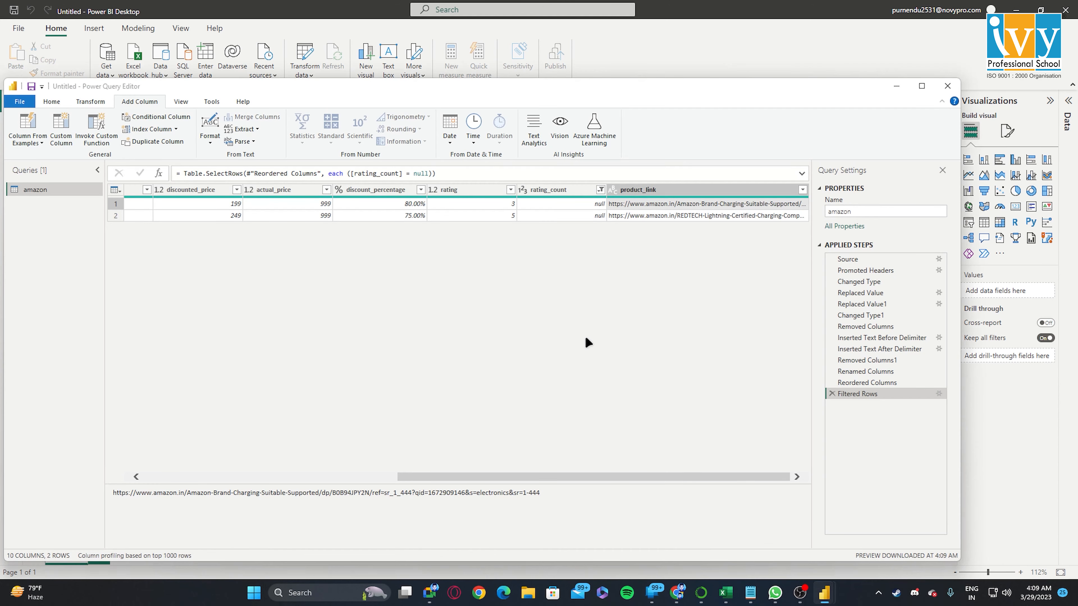
left_click(581, 193)
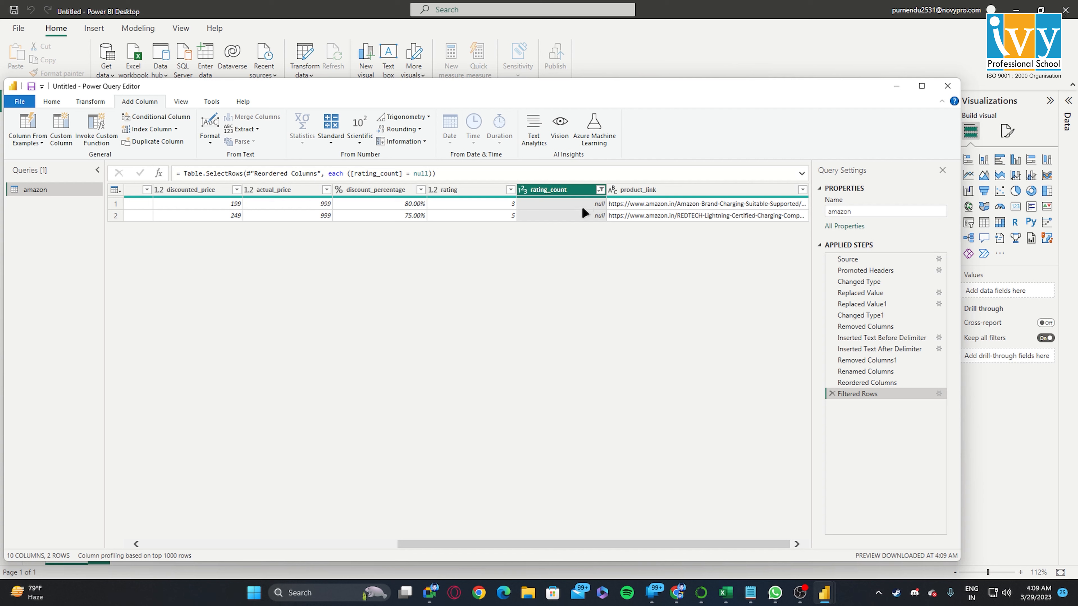
left_click(668, 215)
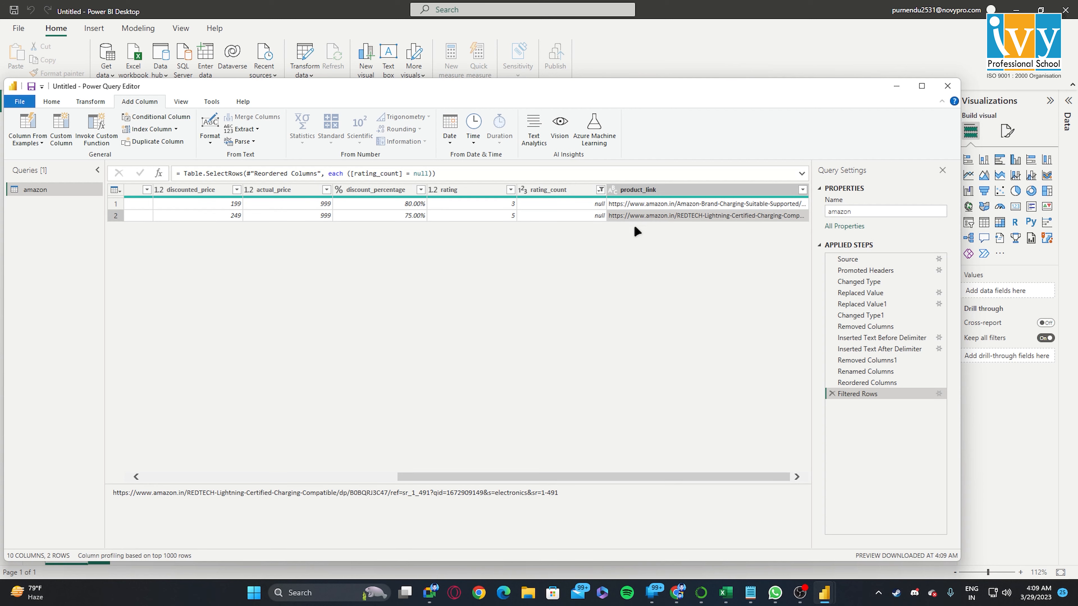
left_click_drag(565, 492, 116, 492)
key("ctrl+c")
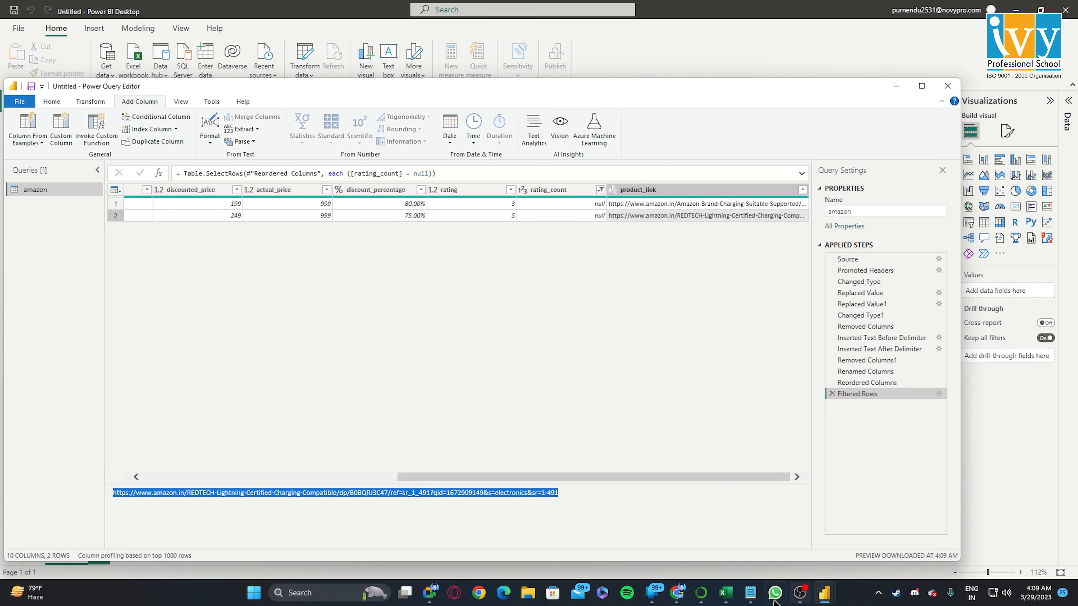
- Switch to Chrome and open the copied REDTECH product link in a new tab
left_click(783, 534)
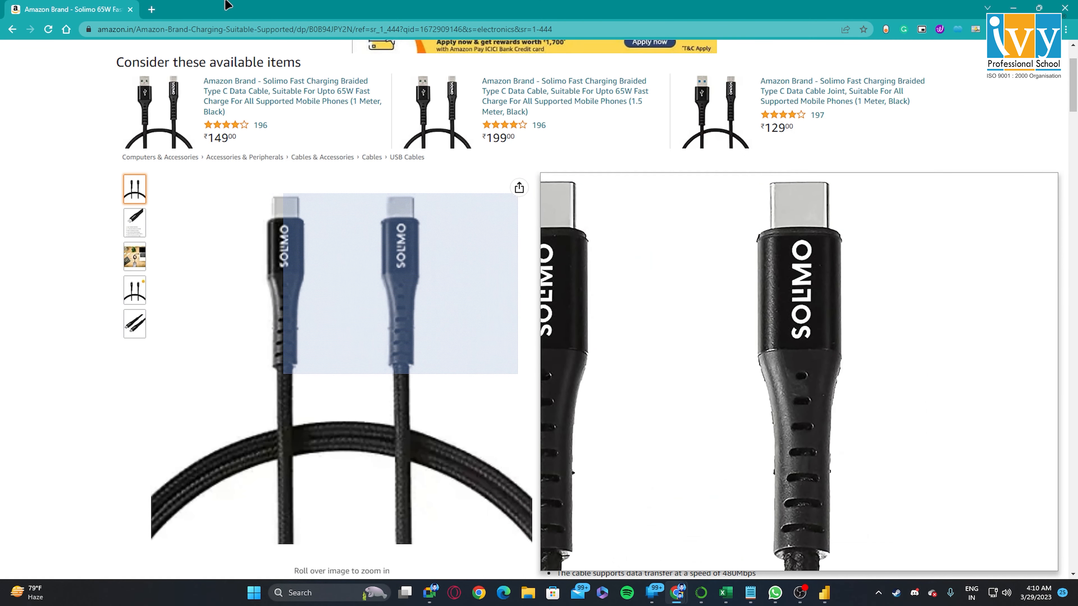
left_click(152, 11)
key("ctrl+v")
key("Return")
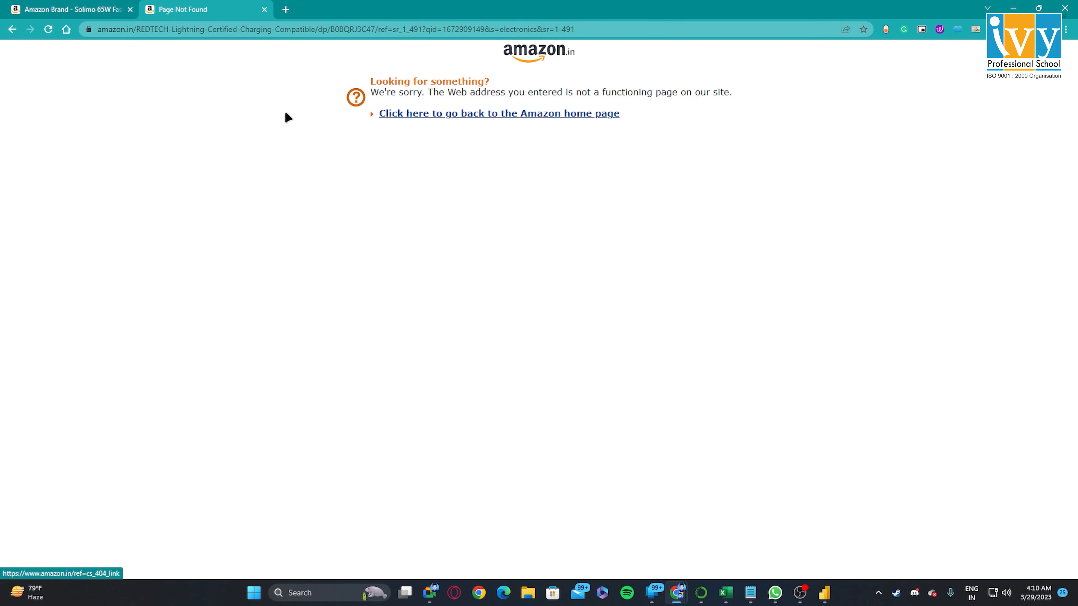
- Return to the Solimo product page and search Amazon for "REDTECH Lightning Certified Charging Compatible"
left_click(97, 9)
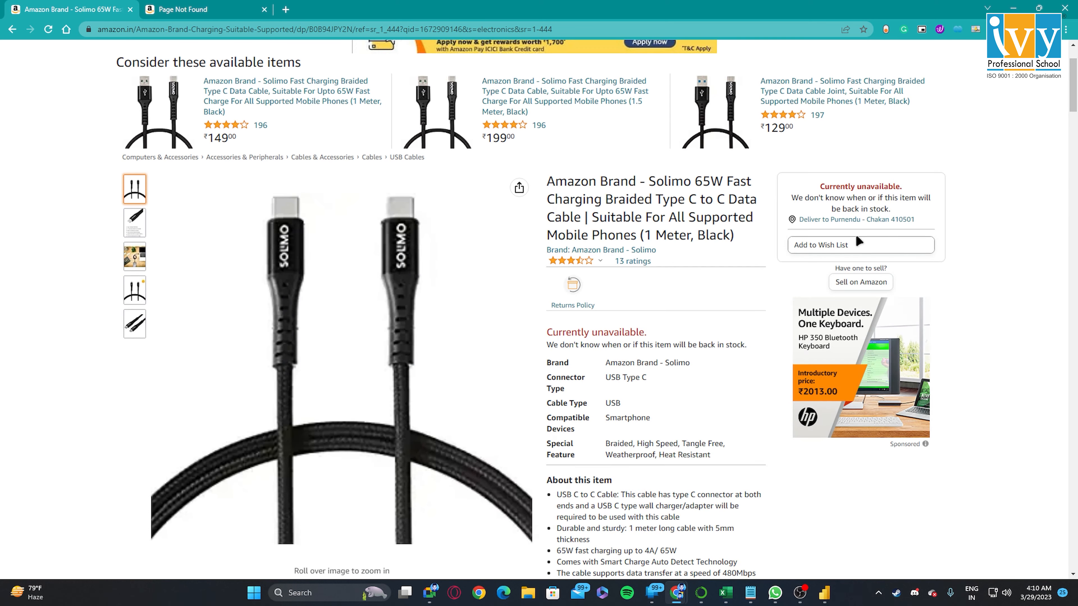
scroll(539, 297, "up", 3)
left_click(465, 53)
type("REDTECH Lightning Certified Charging Compatible")
key("Return")
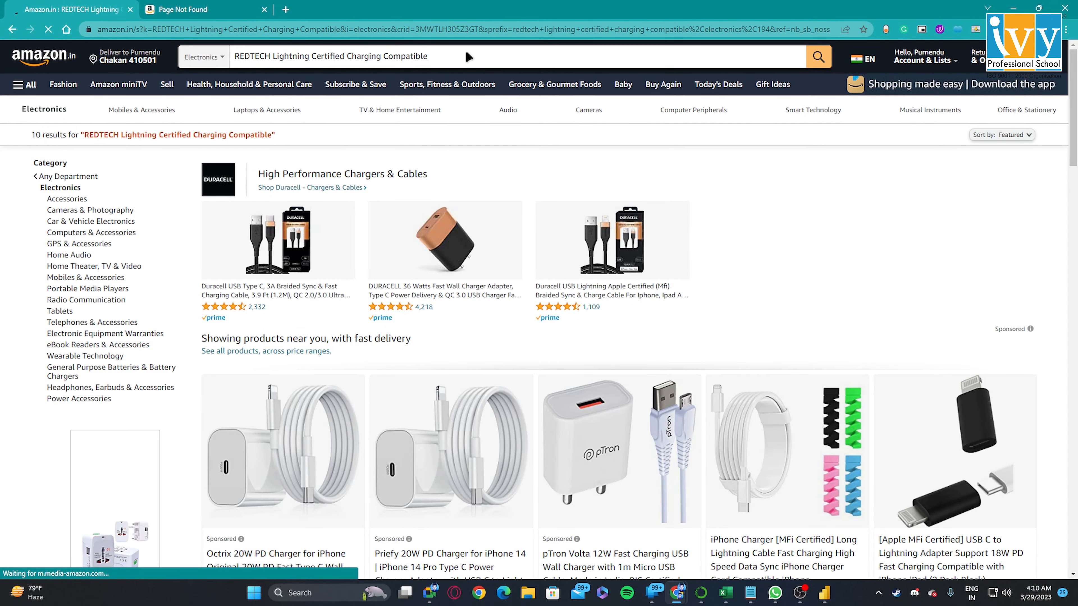
- Look through the search results and open the REDTECH iPhone Lightning to 3.5 mm headphone adapter to check its title and ratings
scroll(1076, 163, "down", 3)
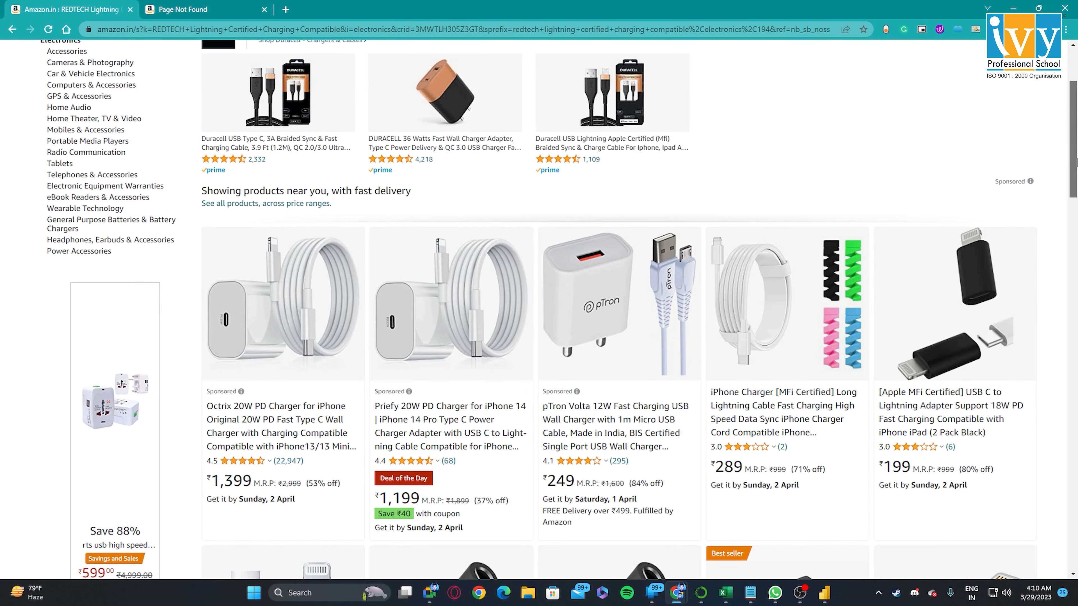
left_click_drag(1076, 163, 1076, 237)
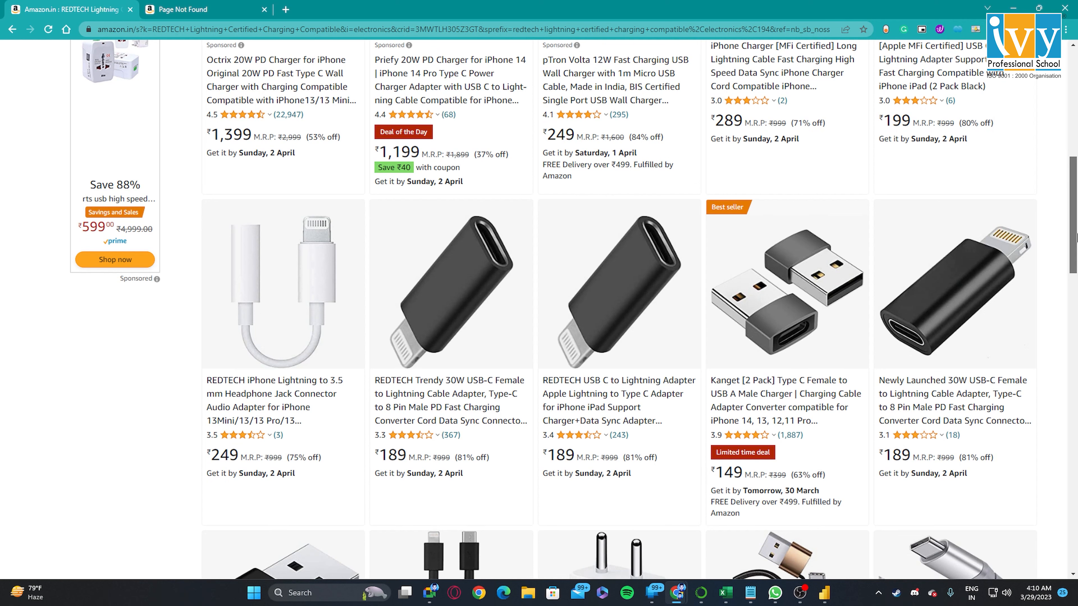
left_click(325, 315)
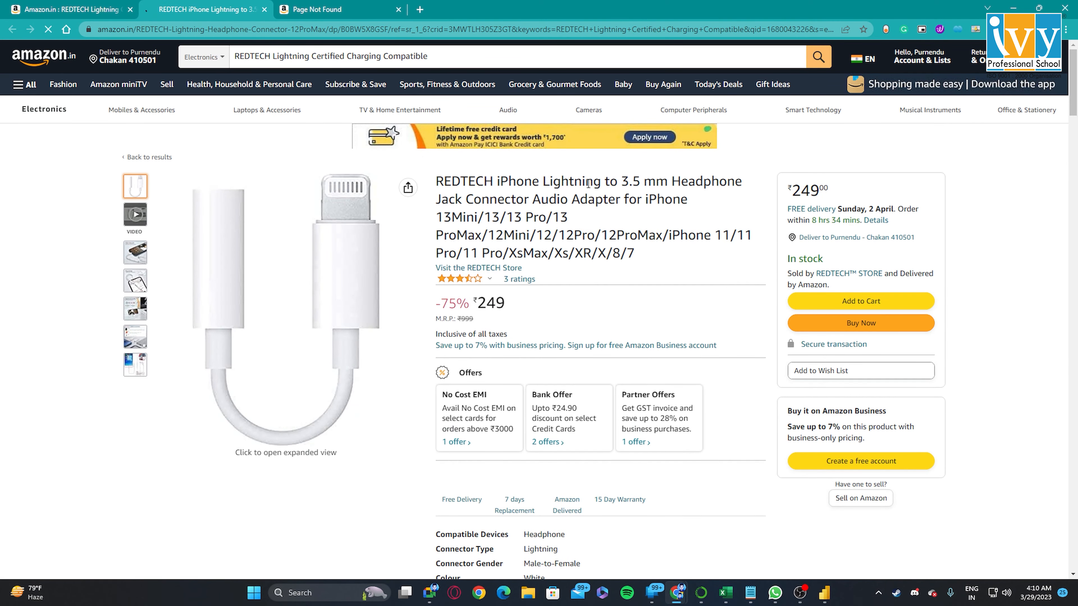
left_click_drag(618, 181, 700, 182)
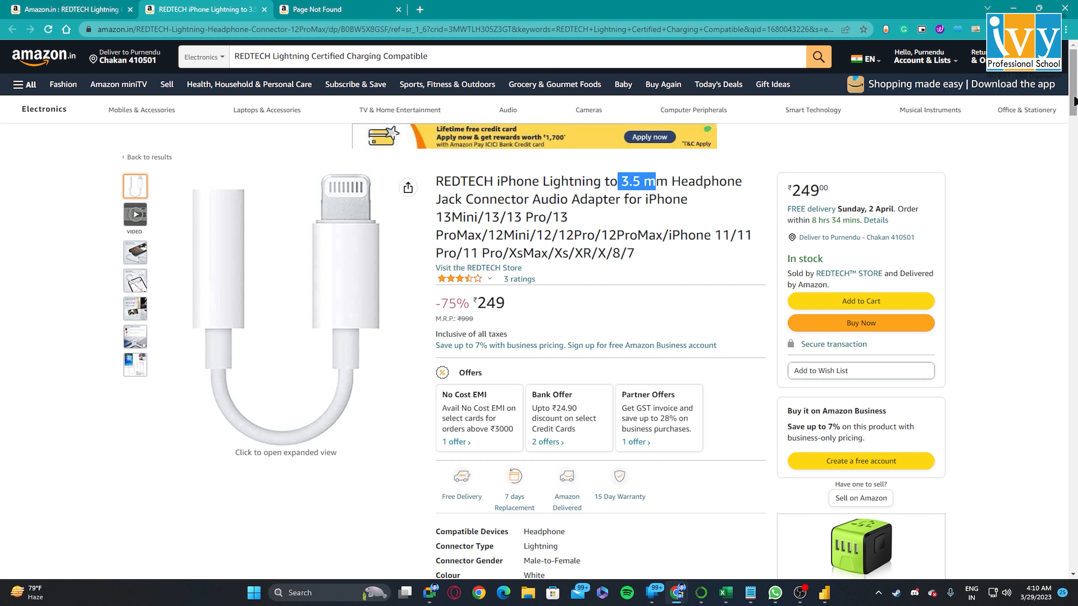
- Switch back to the Power Query Editor and review the second null row from its product_id across to rating_count
mouse_move(824, 593)
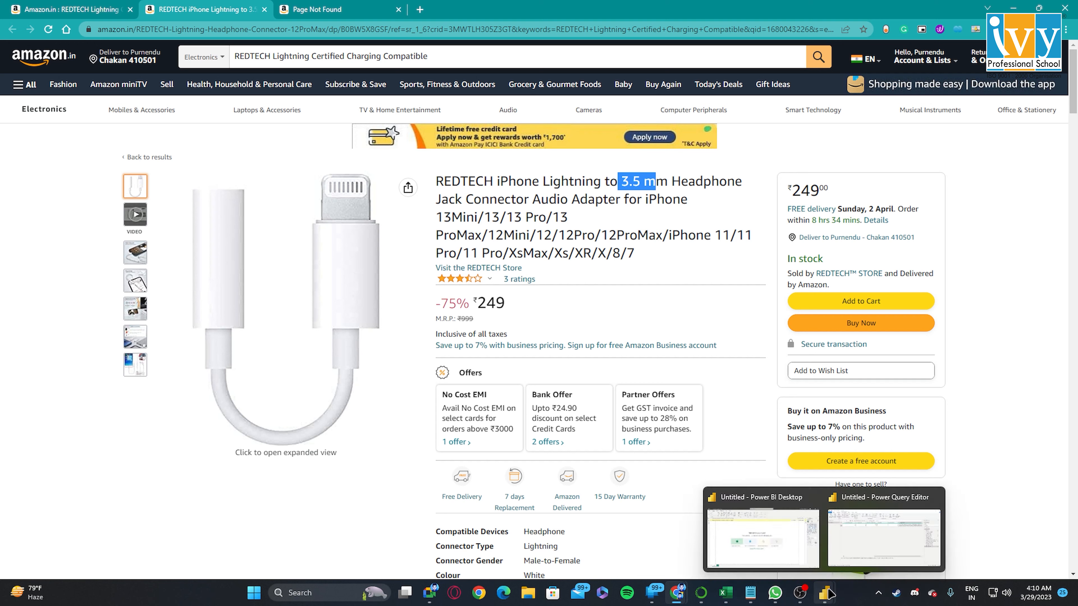
left_click(747, 535)
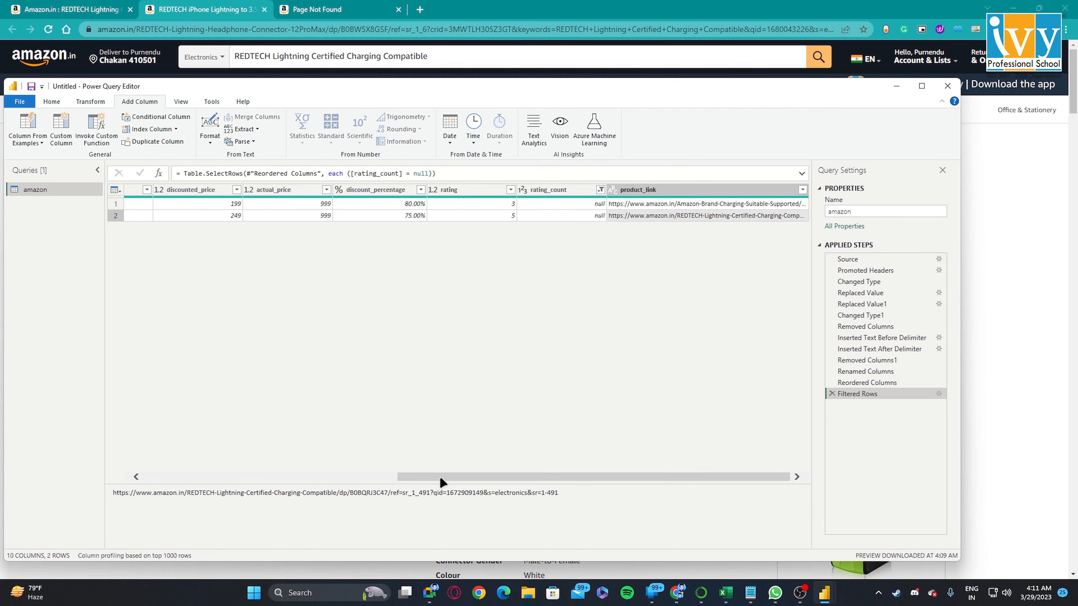
left_click_drag(441, 479, 140, 473)
left_click(164, 216)
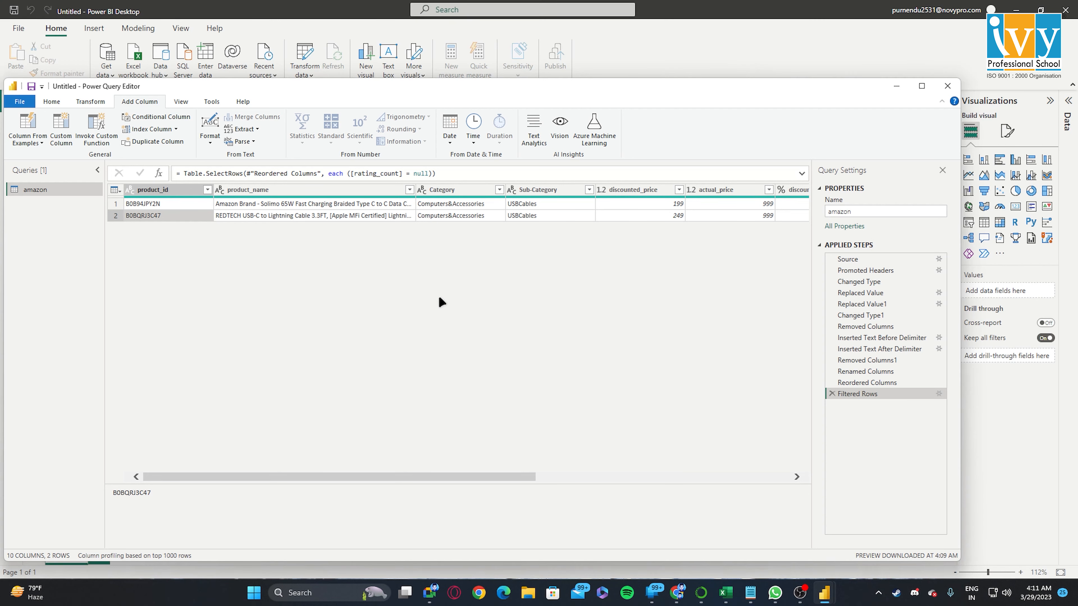
left_click_drag(515, 476, 738, 475)
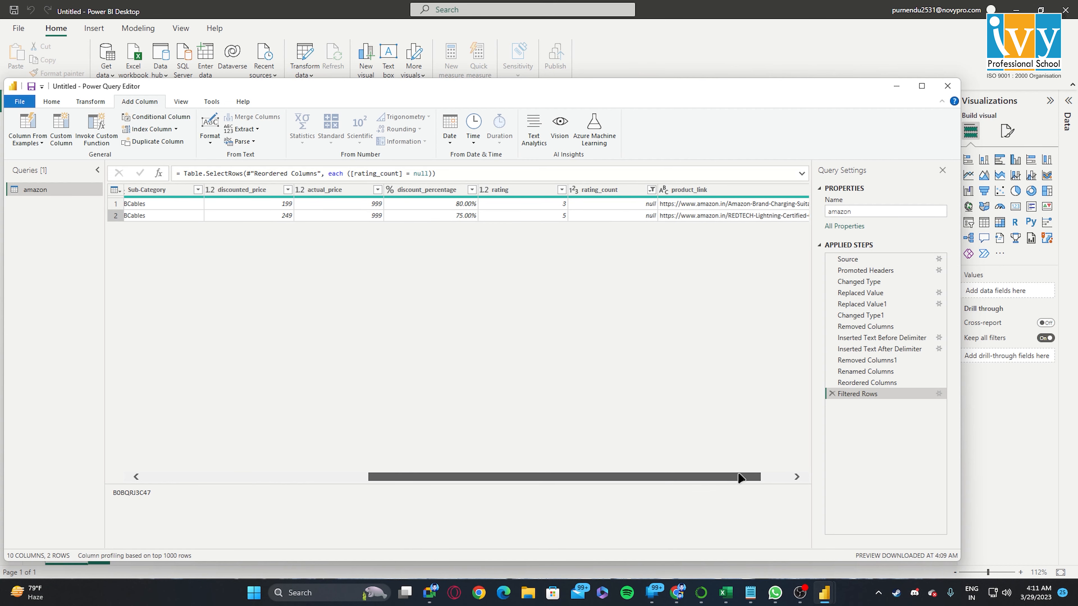
- Reset the rating_count filter to include all values
left_click(610, 192)
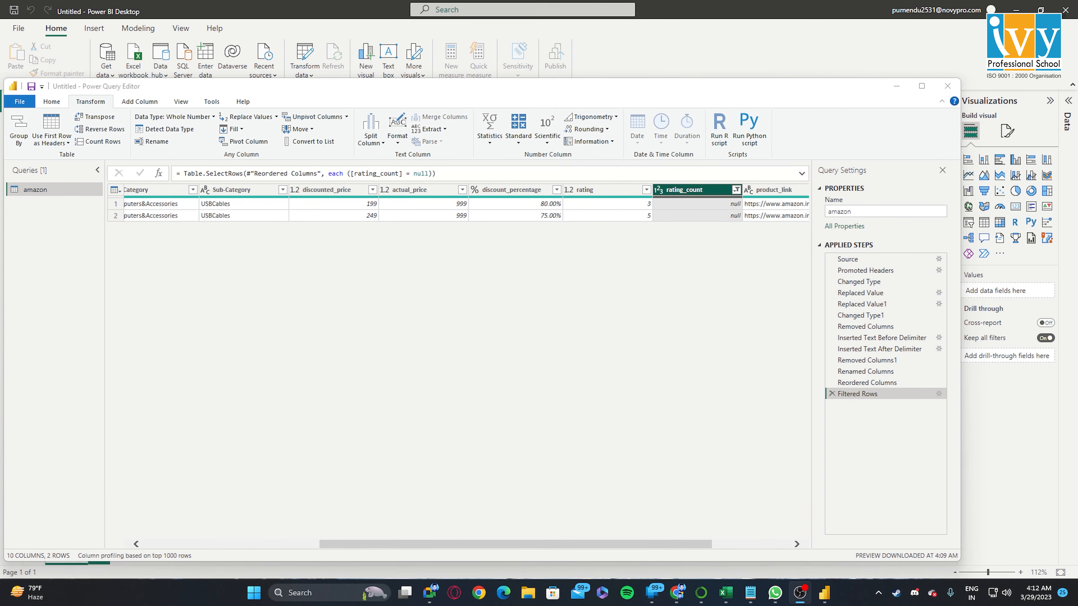
left_click(737, 191)
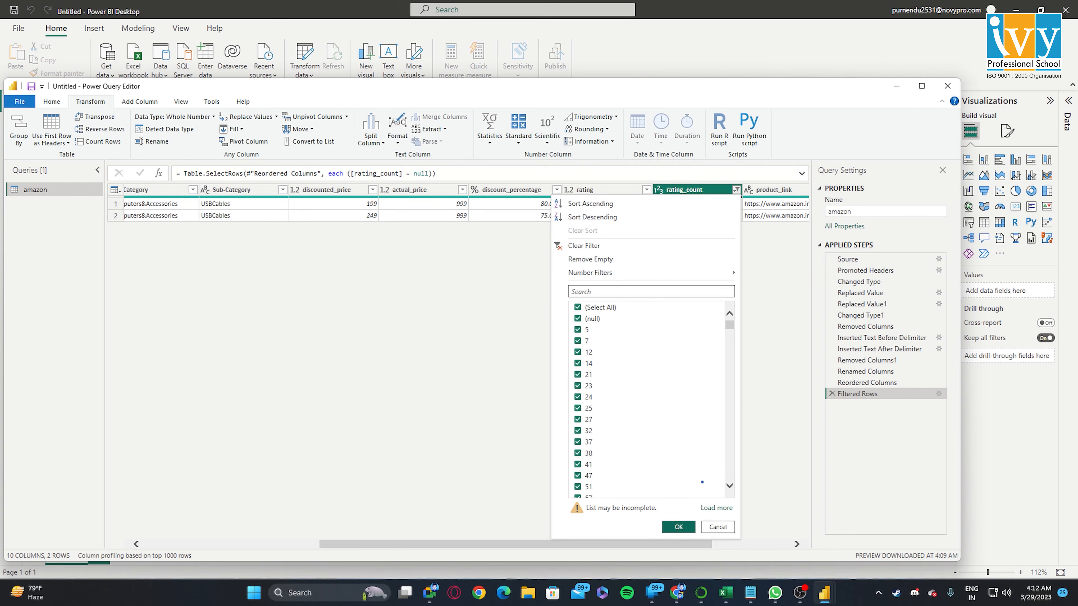
left_click(679, 527)
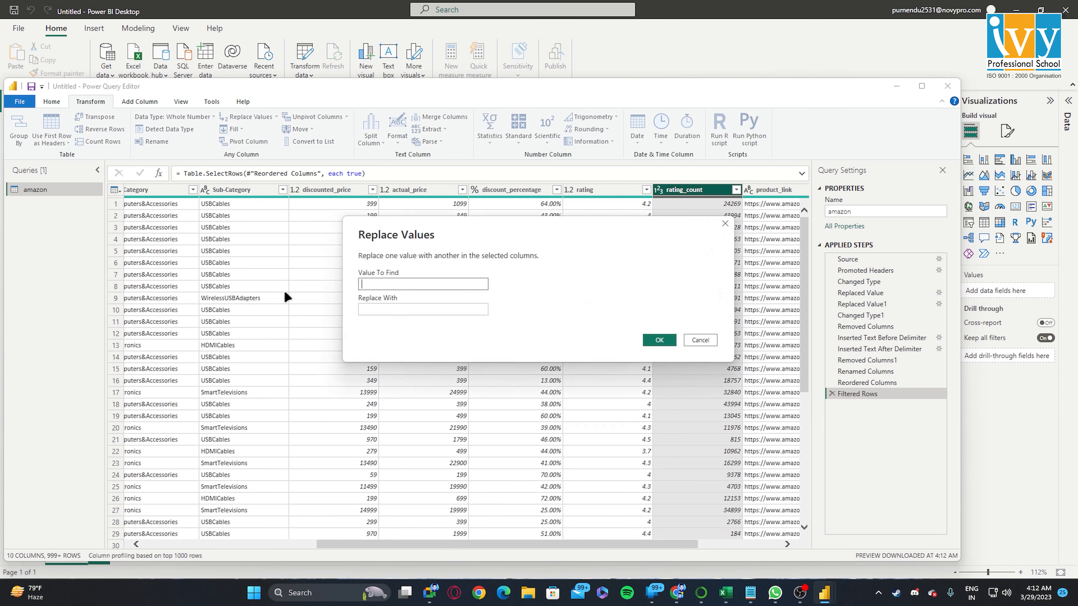
- Replace null with 13 in the rating_count column
type("null")
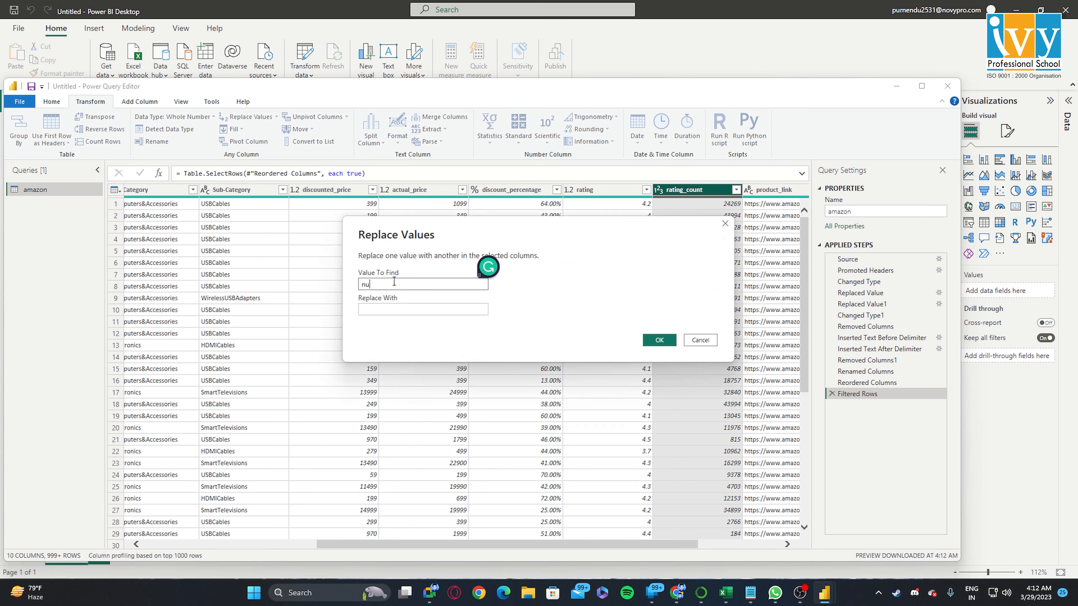
left_click(372, 309)
type("13")
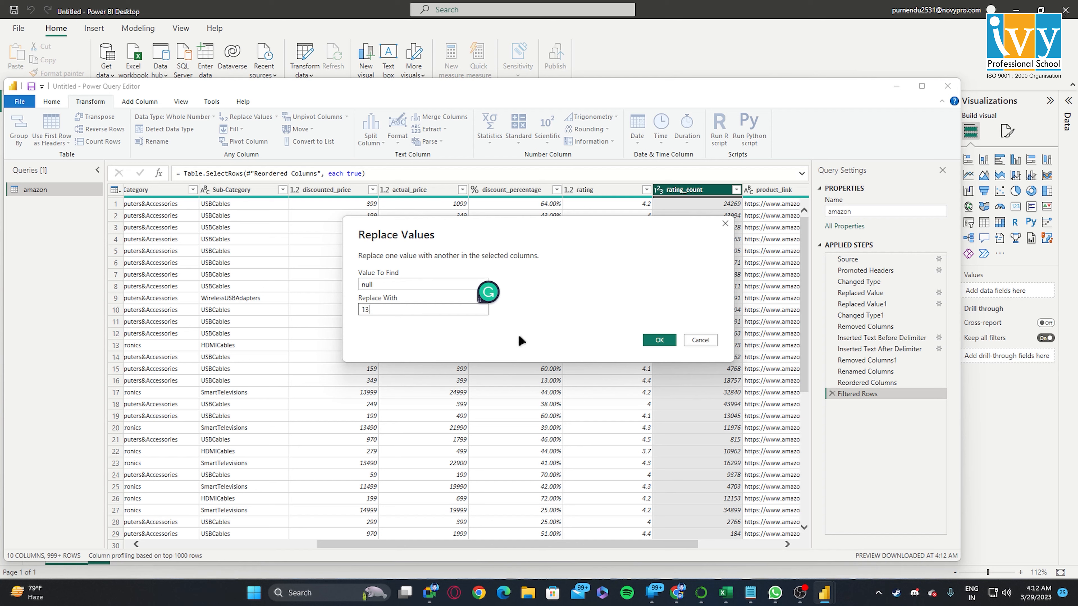
left_click(656, 339)
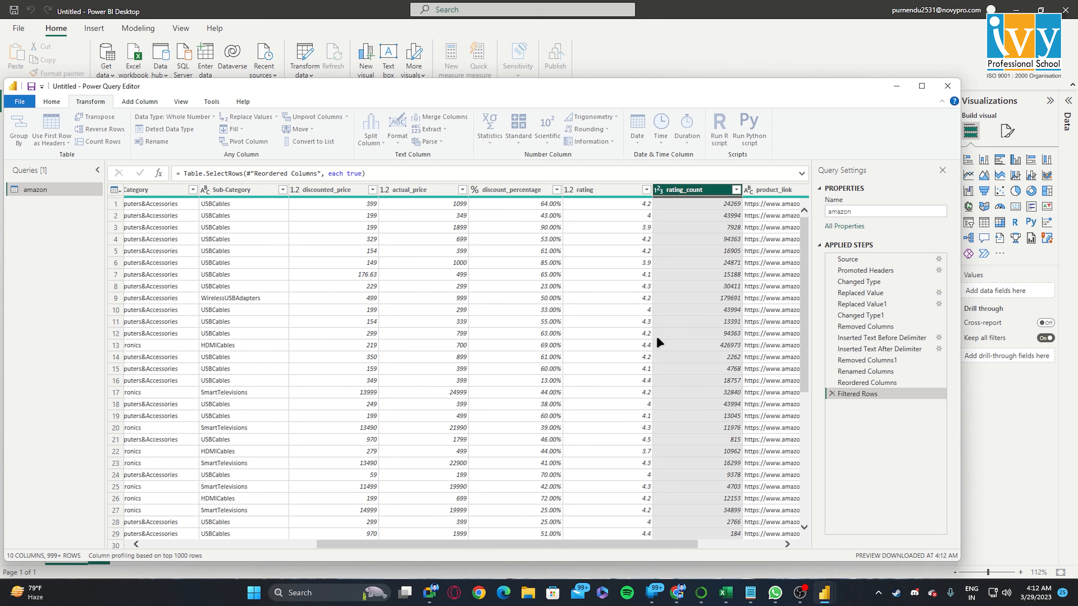
left_click(737, 190)
key("Escape")
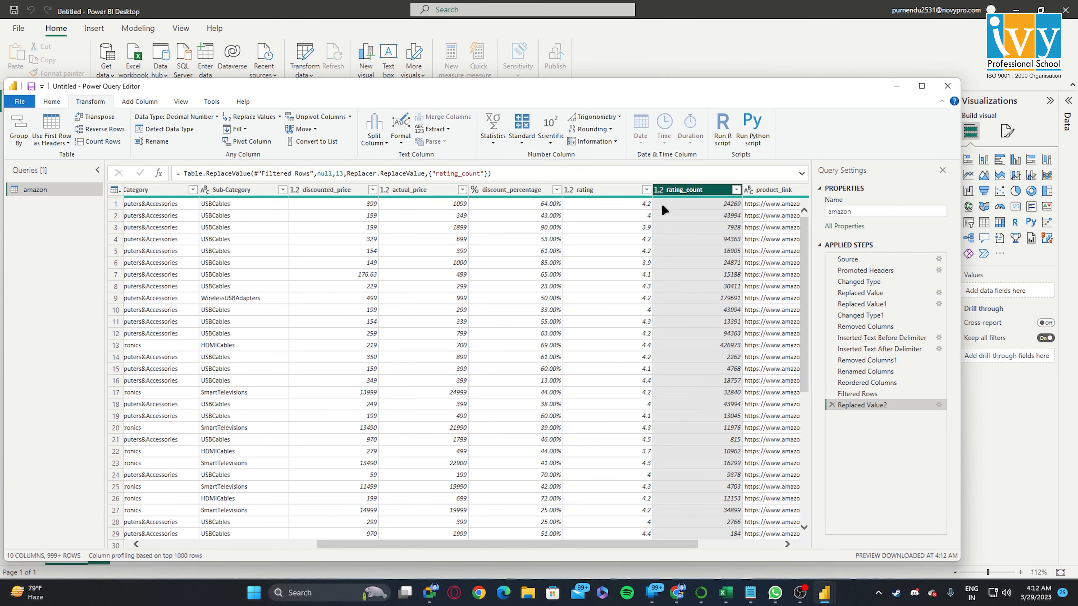
- Examine the distinct values of the rating column, loading the rest of the list
left_click(646, 189)
scroll(626, 492, "down", 5)
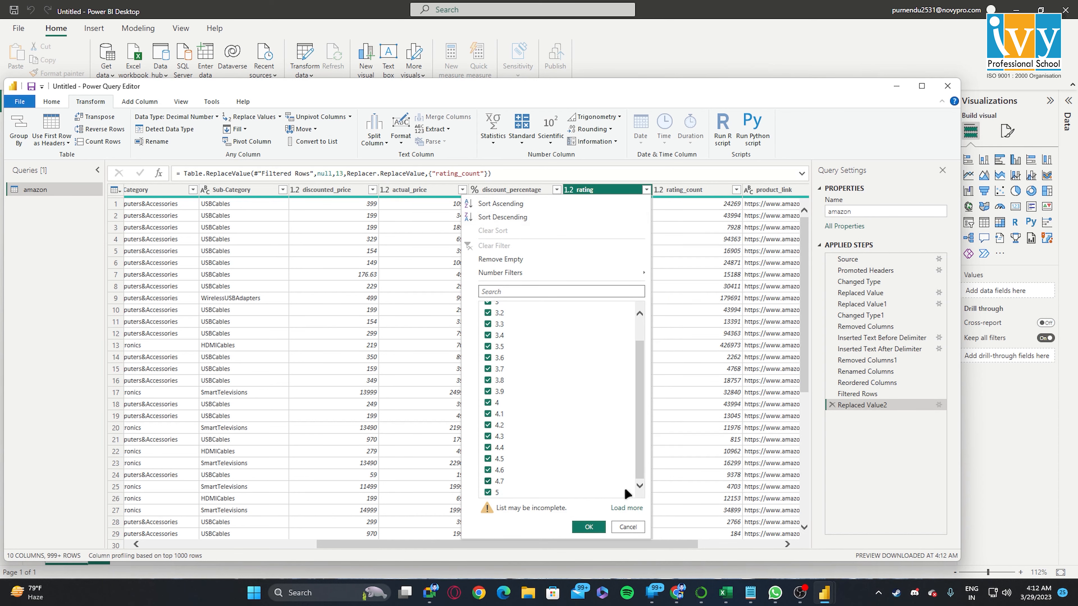
left_click(626, 508)
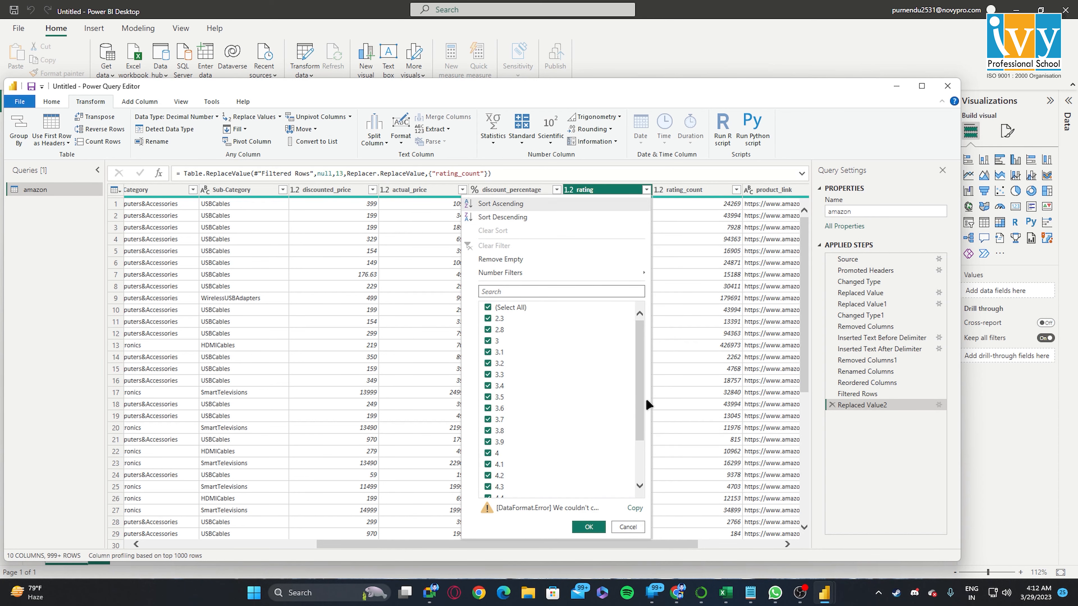
left_click_drag(640, 416, 642, 389)
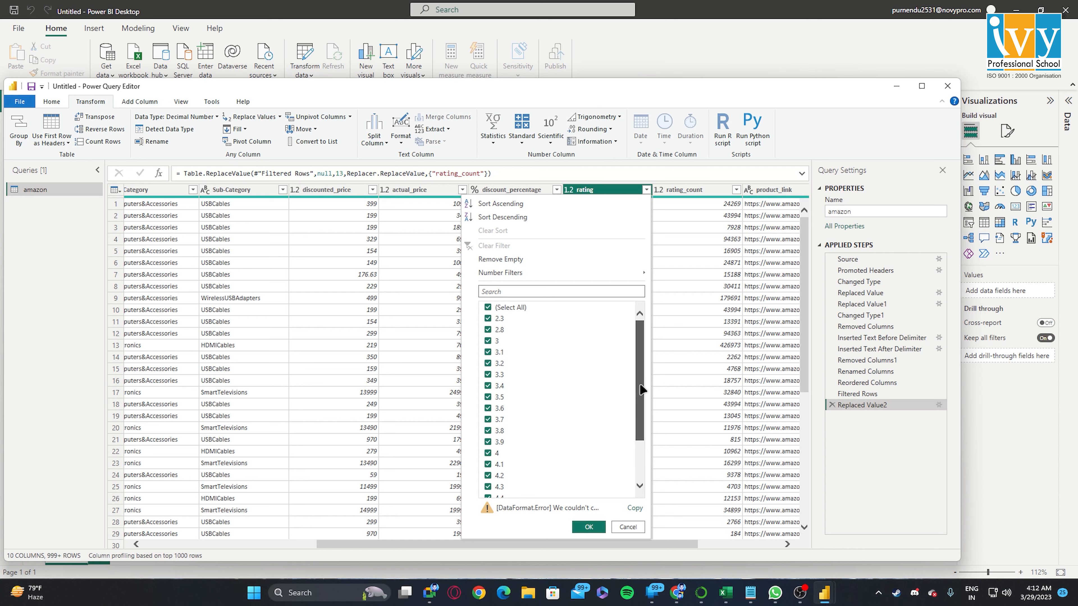
- Try to filter the rating column with all listed values excluded, and delete the added filter step
left_click(488, 308)
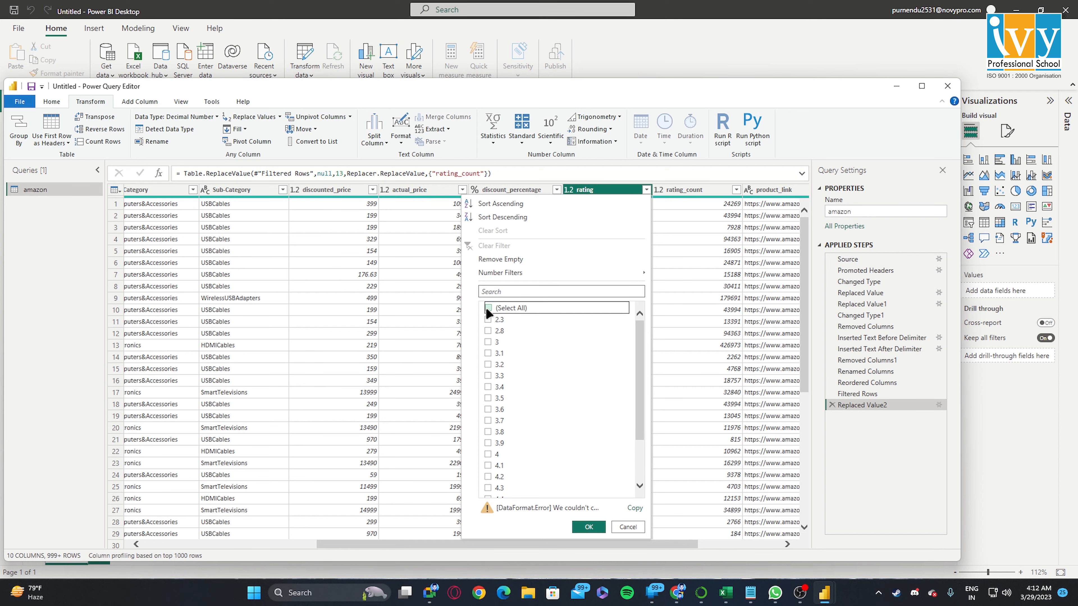
left_click(590, 526)
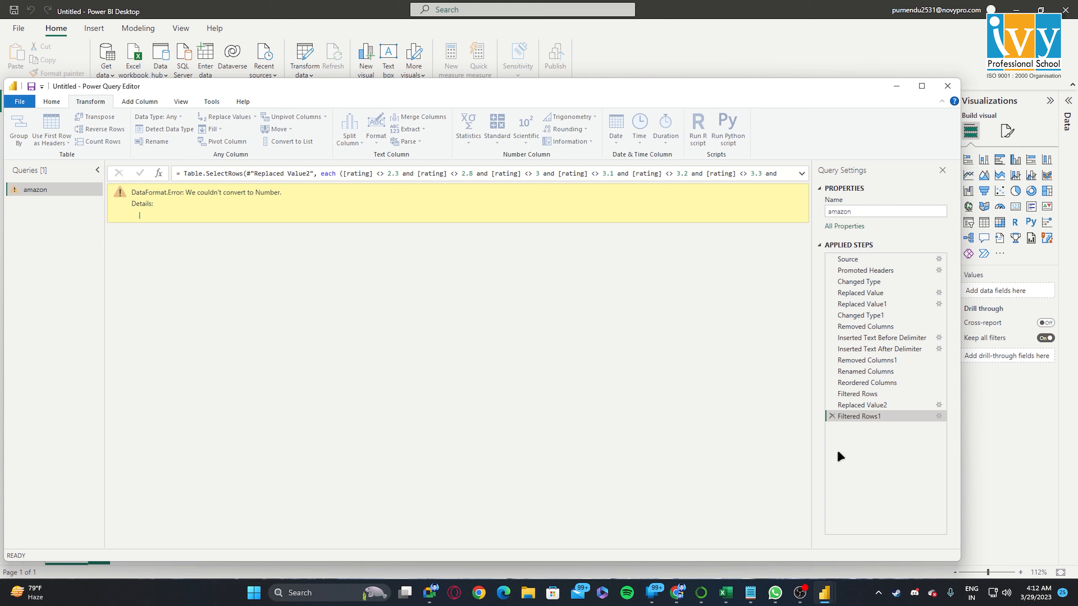
left_click(832, 417)
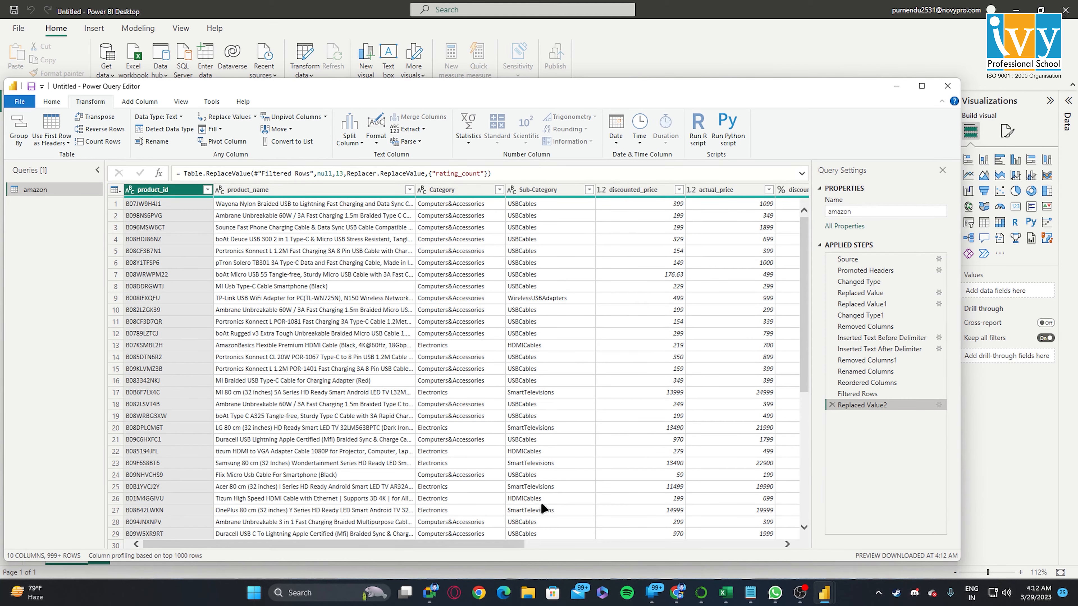
- Change the data type of the rating column to Text
left_click_drag(484, 546, 642, 545)
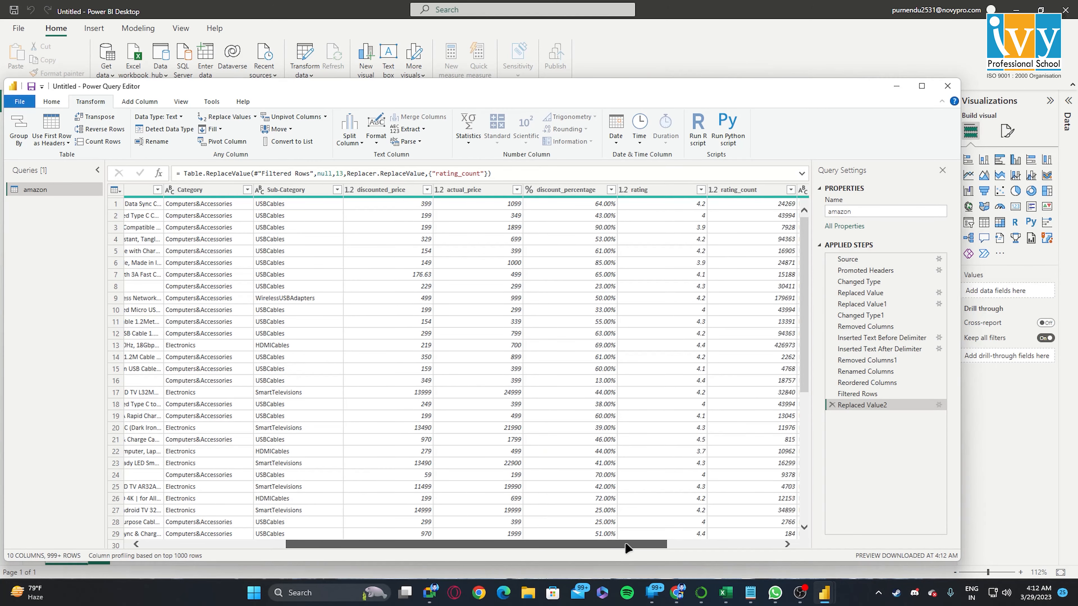
left_click(598, 190)
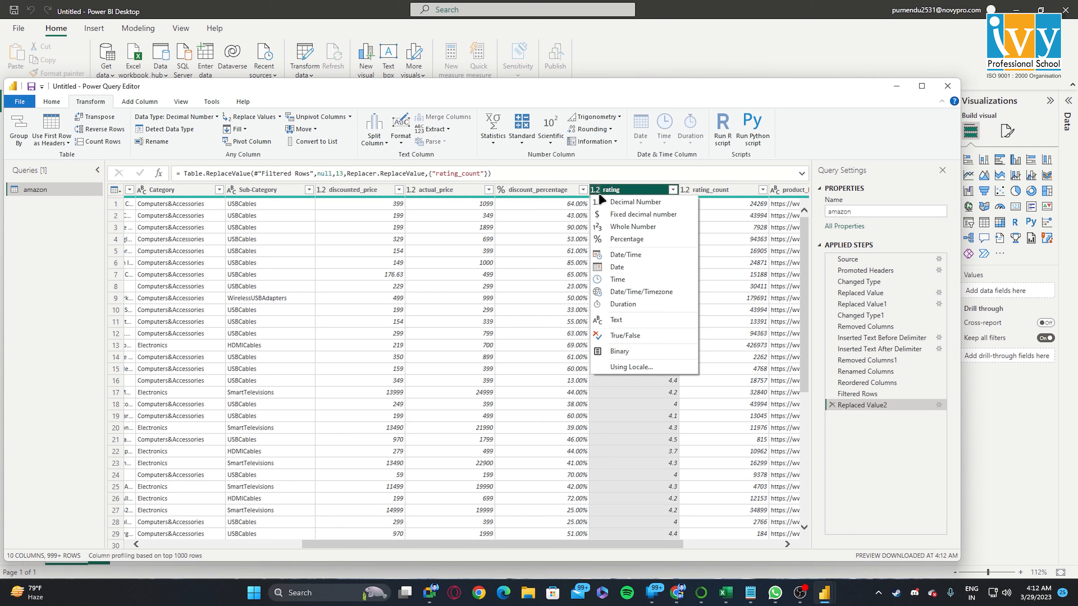
left_click(620, 319)
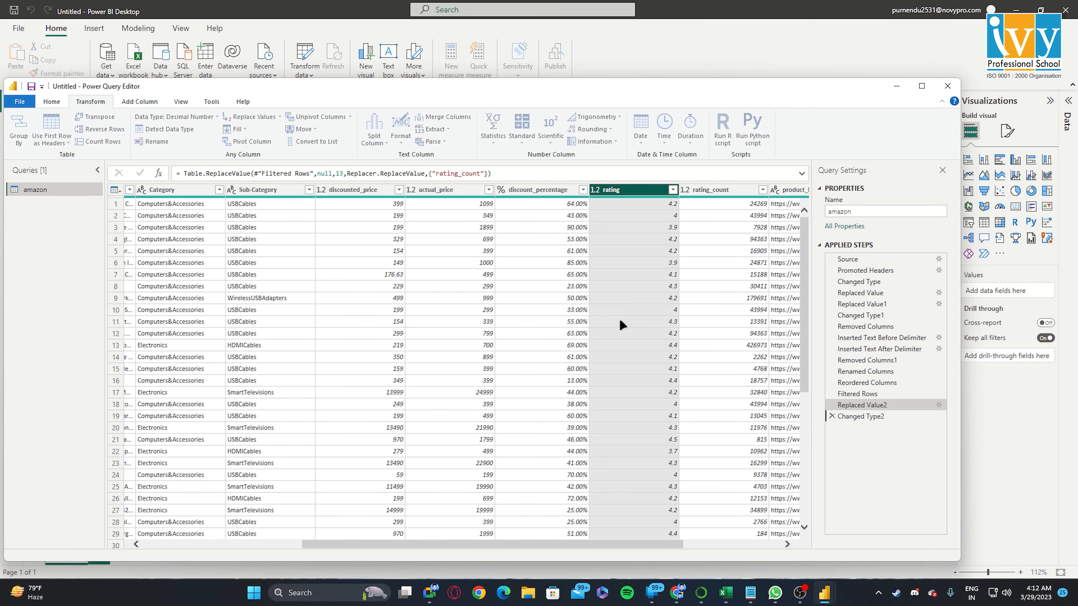
- Load the full list of distinct values in the rating column and examine it, leaving the column unfiltered
left_click(673, 190)
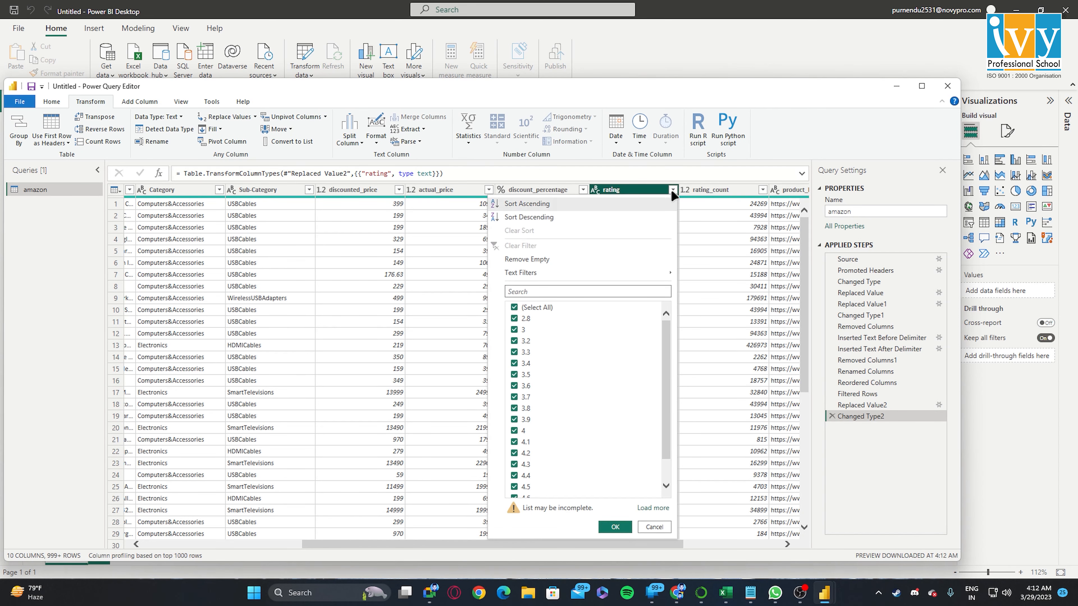
left_click(653, 508)
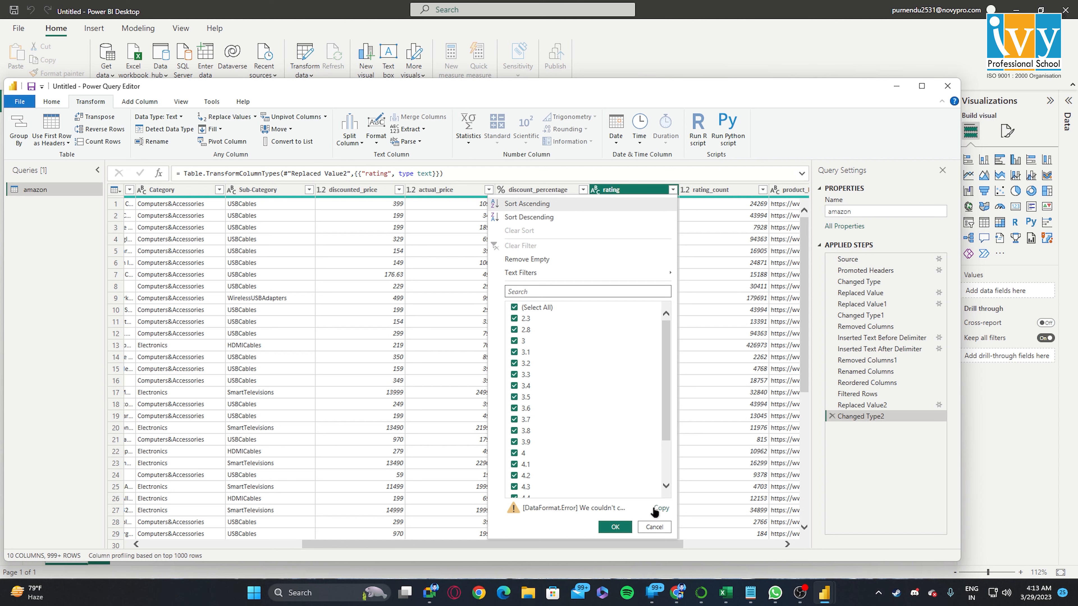
scroll(658, 484, "down", 3)
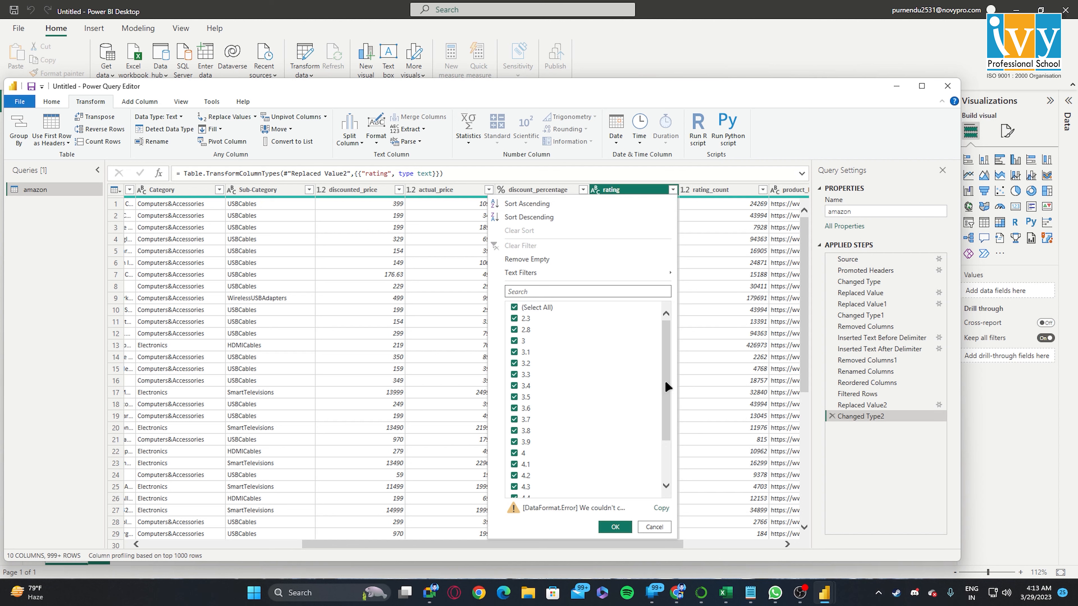
left_click(656, 525)
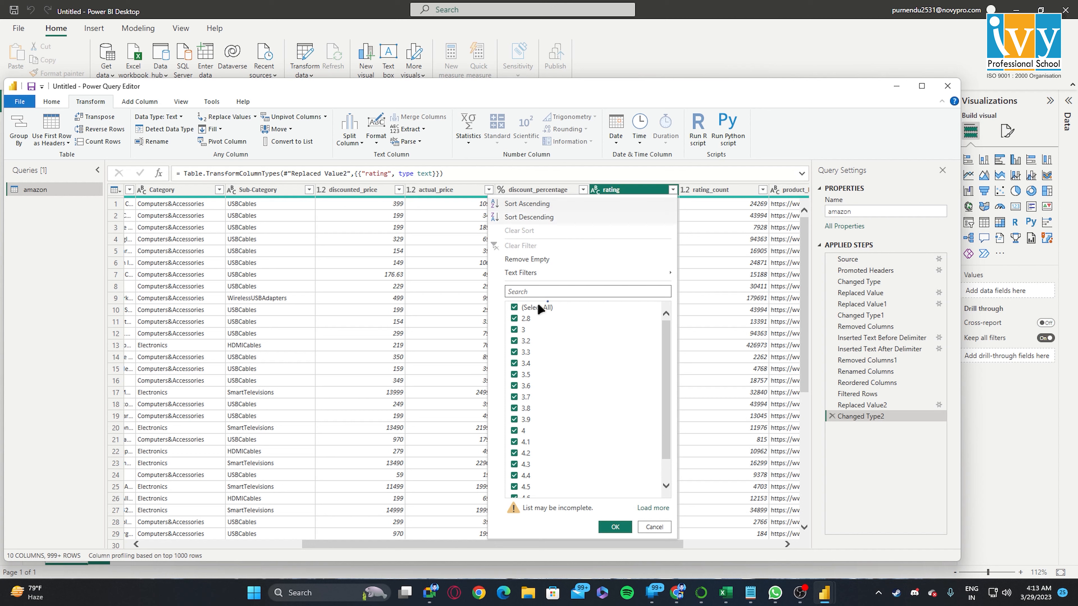
- Try to change the rating column to Decimal Number, cancel the conversion, and delete the applied step that converted it to Text
left_click(601, 192)
left_click(599, 190)
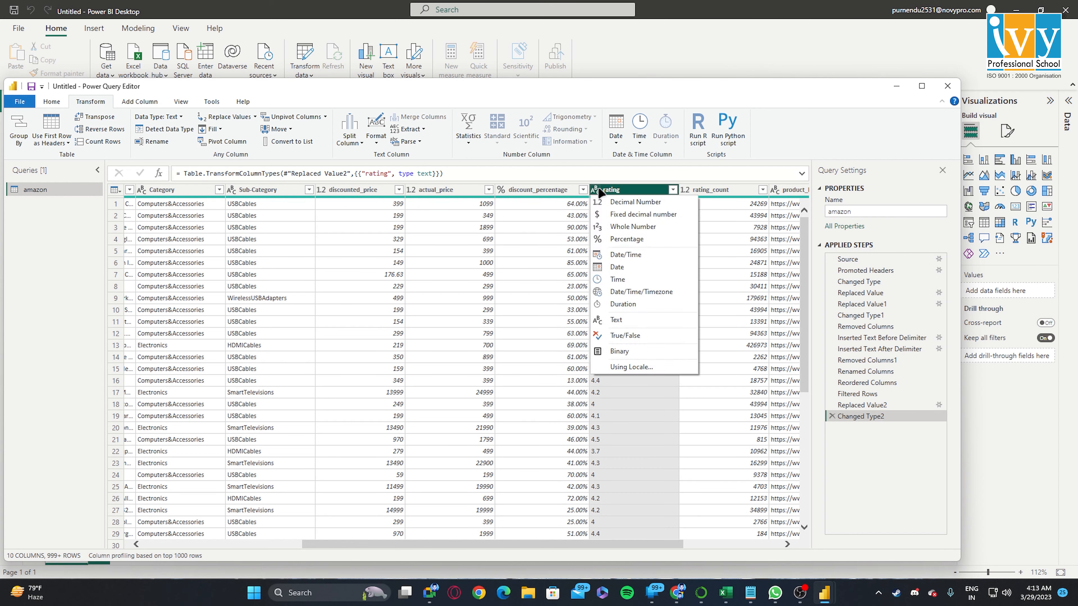
left_click(597, 203)
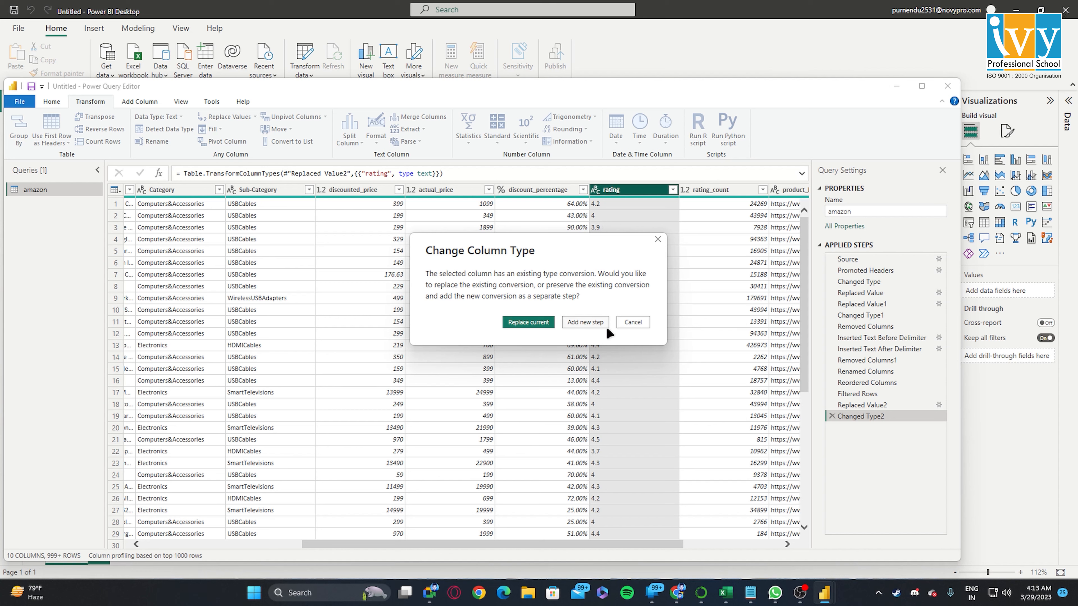
left_click(634, 322)
left_click(832, 416)
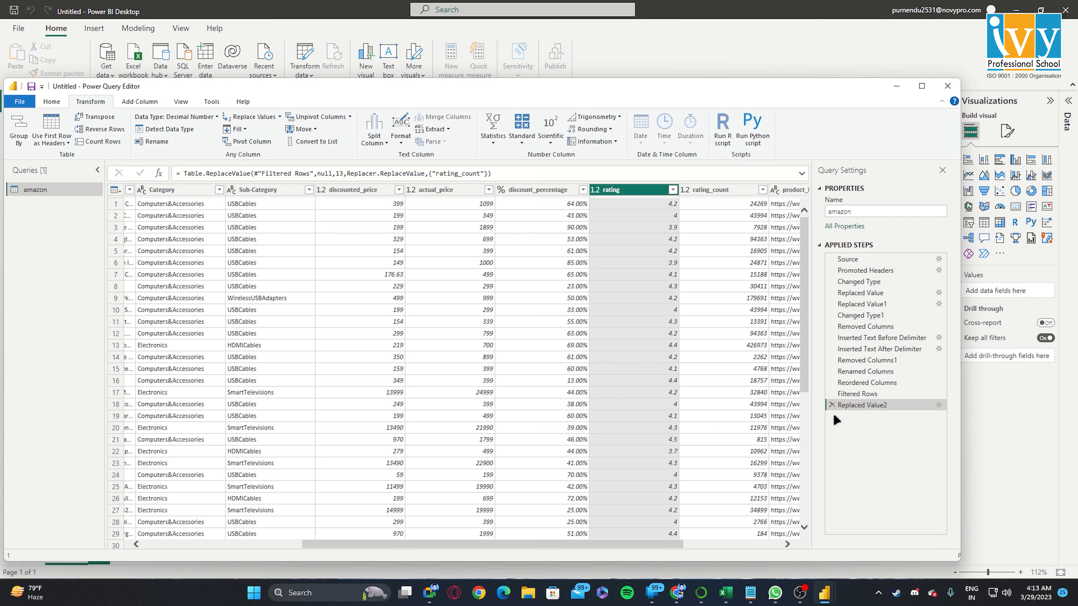
- Apply the amazon query's changes to the data model and close the query editor
left_click(673, 190)
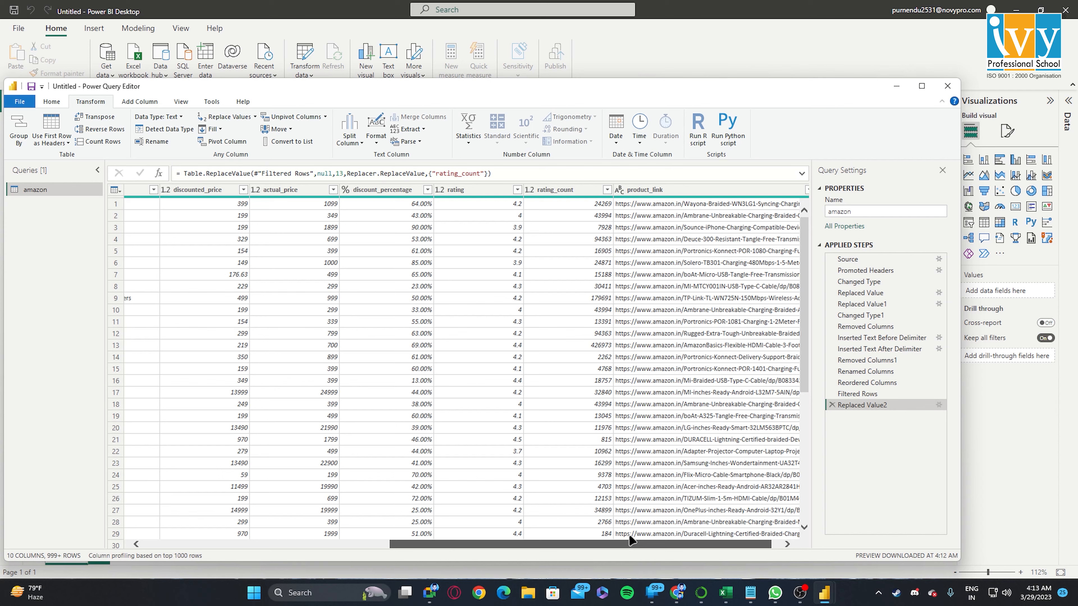
left_click_drag(629, 536, 191, 488)
left_click(51, 102)
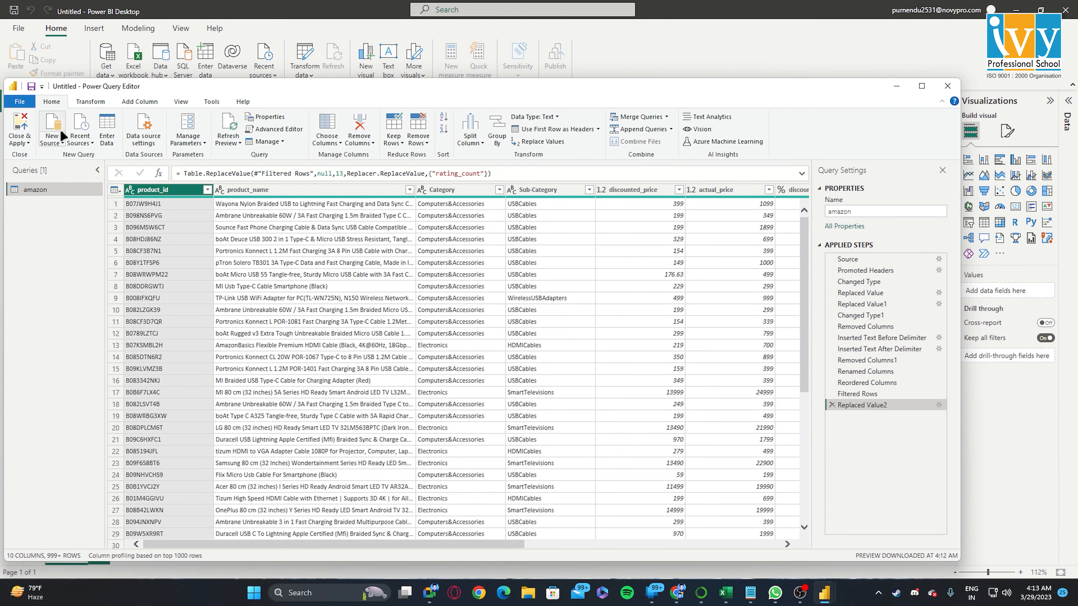
left_click(24, 144)
left_click(43, 155)
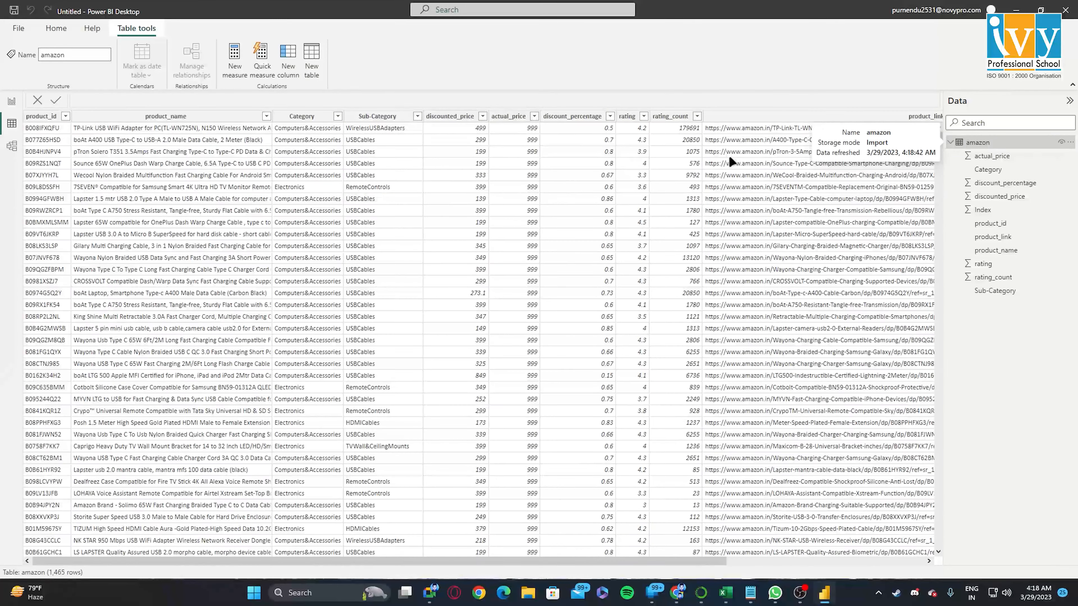
- Add a new calculated column to the amazon table and clear its default formula text
left_click(412, 152)
left_click(668, 122)
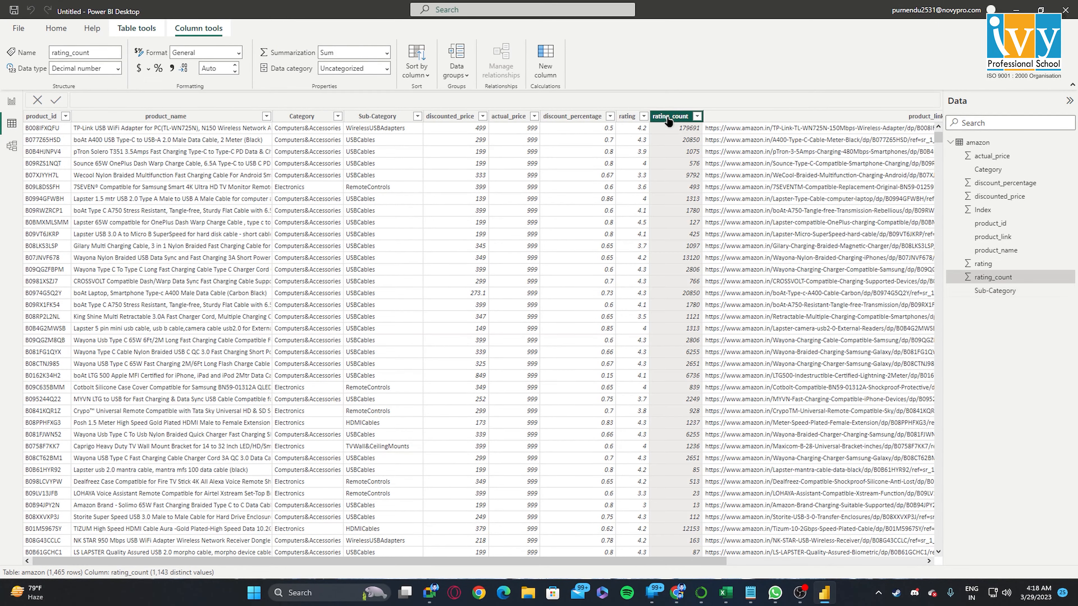
right_click(669, 122)
right_click(975, 144)
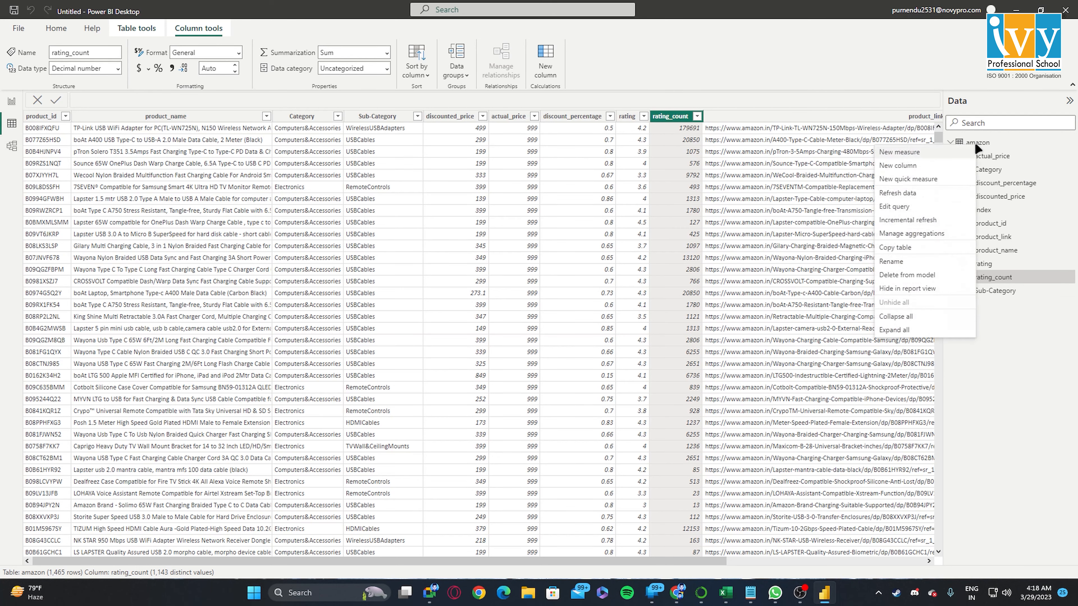
left_click(929, 168)
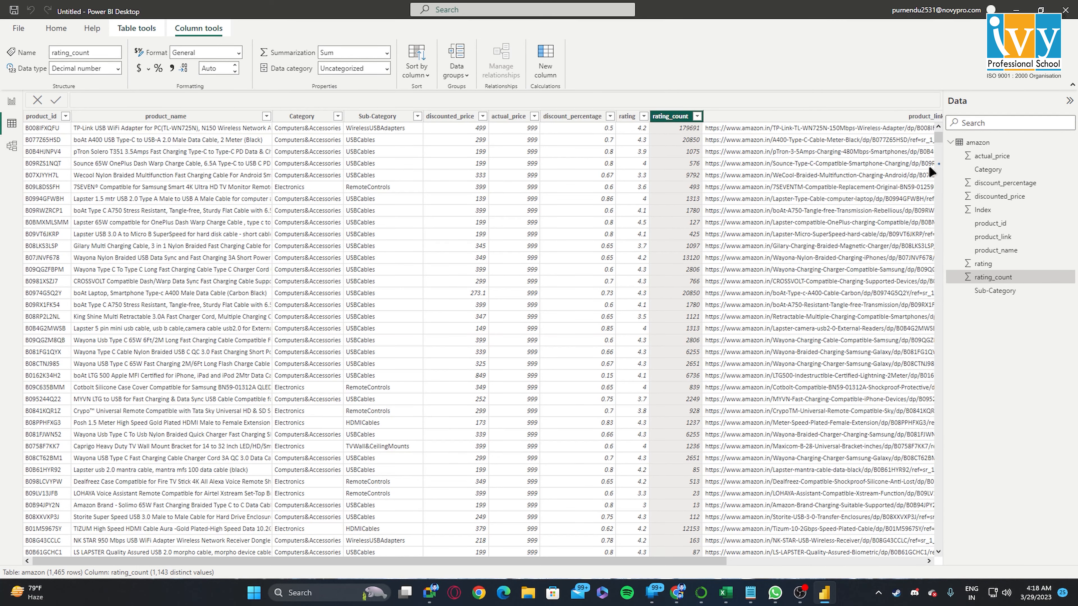
key("BackSpace")
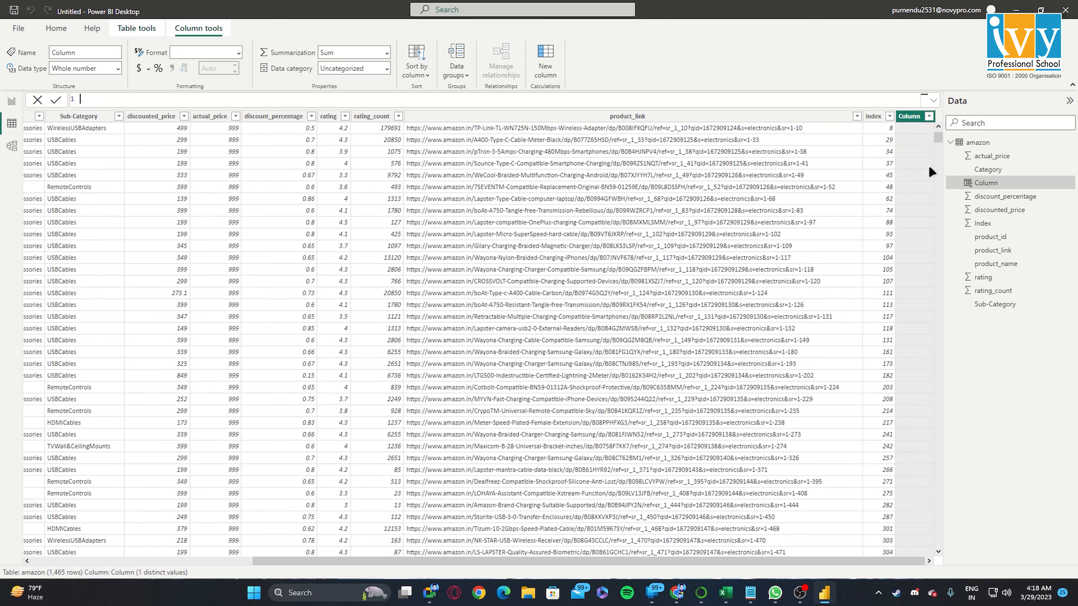
- Name the calculated column Rating_count_updated and begin its formula with IF(AND(amazon[rating_count]=13,amazon[Index]=324),
type("Rating_count_updated= IF(")
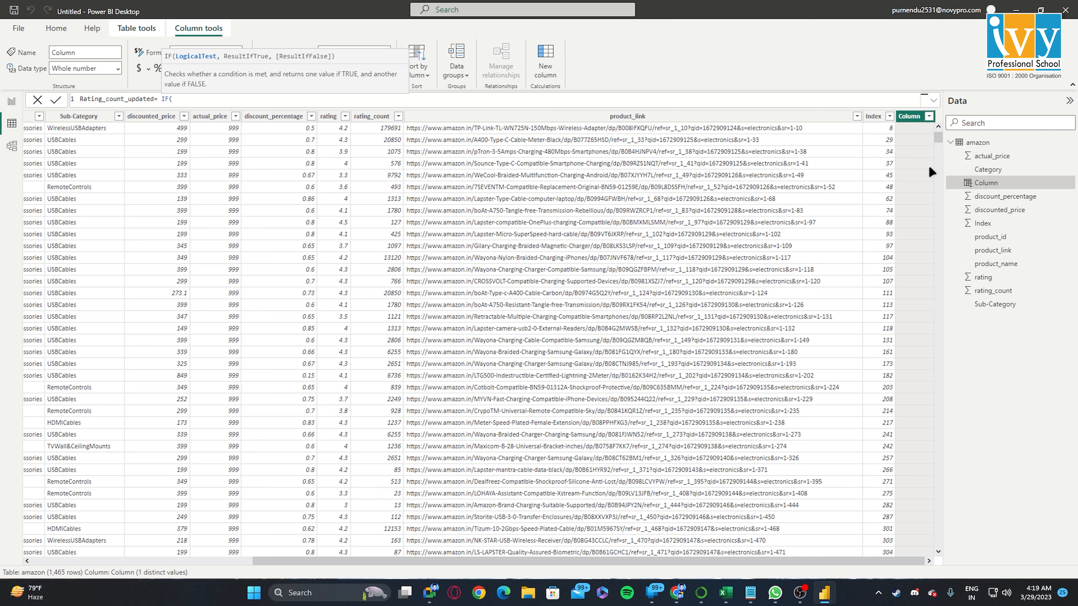
type("AND(ratin")
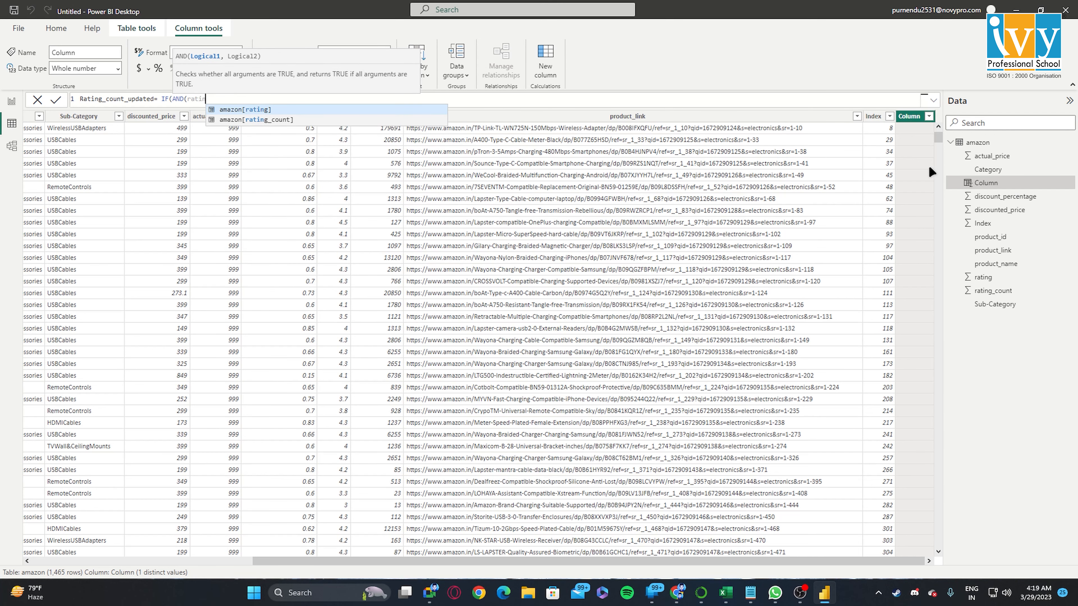
key("Down")
key("Tab")
type("=13")
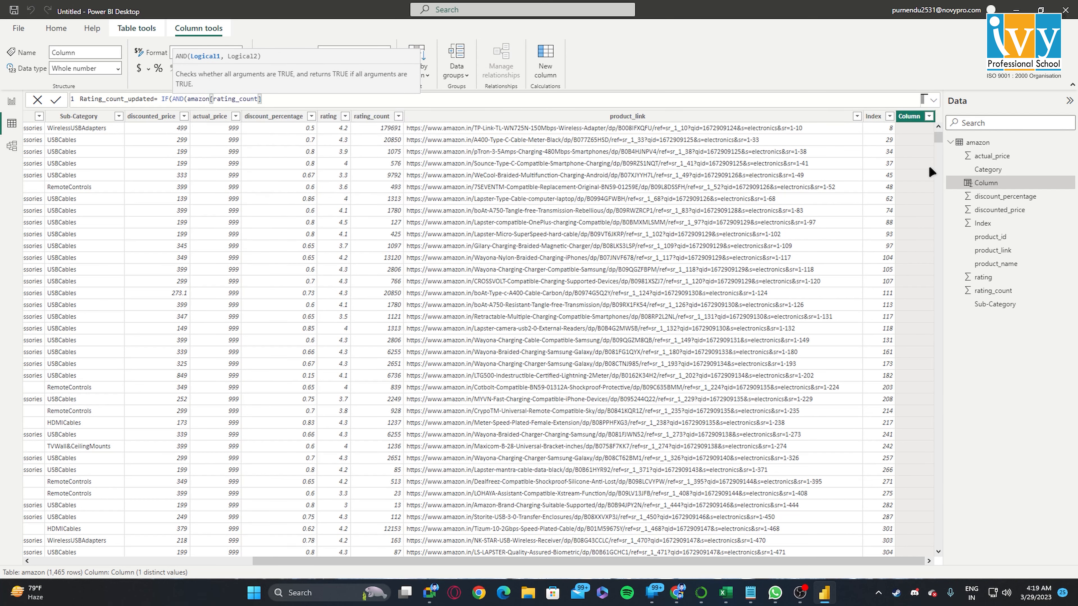
type(",ind")
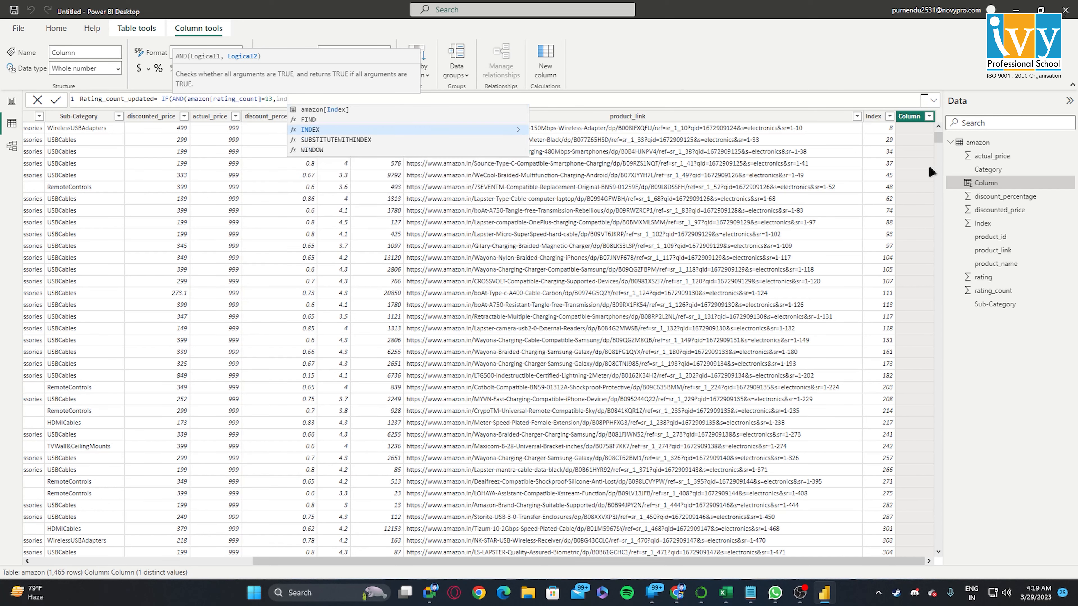
key("Tab")
type("=324")
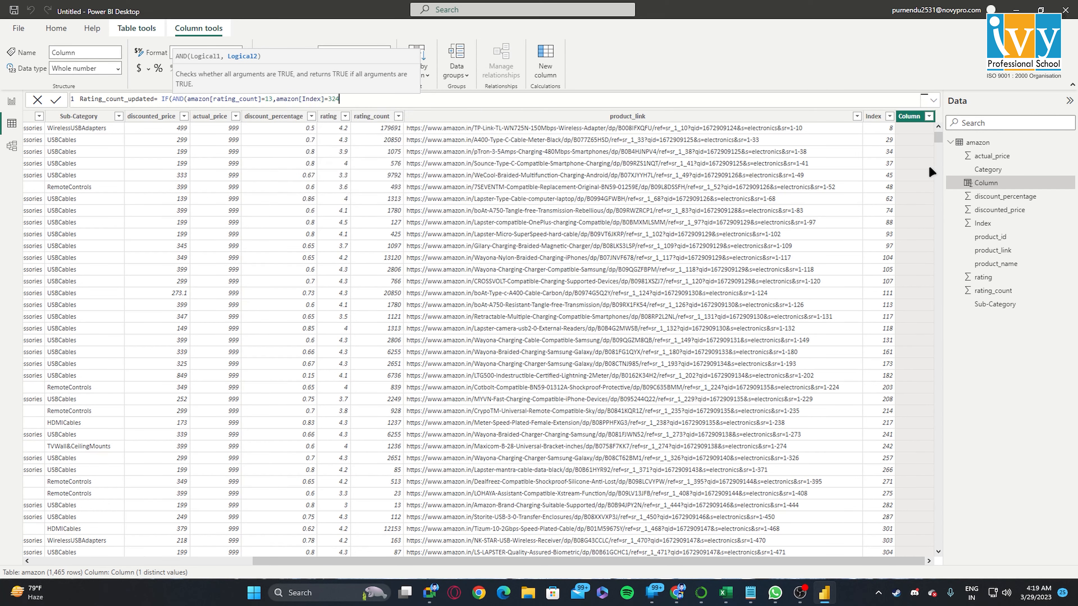
type("),")
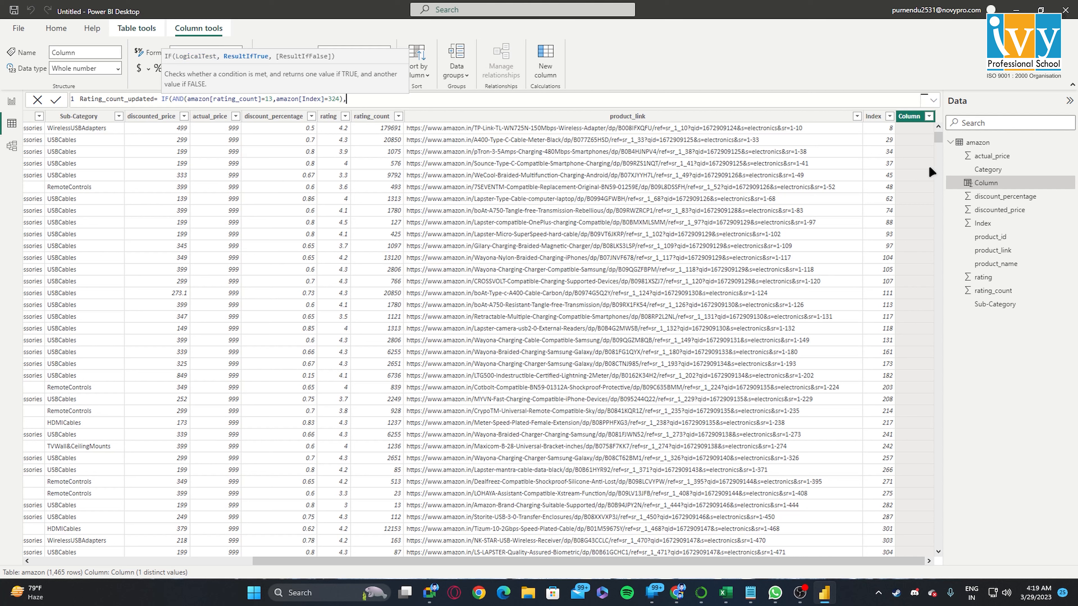
- Complete the IF formula with 0 as the true result and amazon[rating_count] as the false result, and commit it
type("0,")
type("amazon[rating_count]")
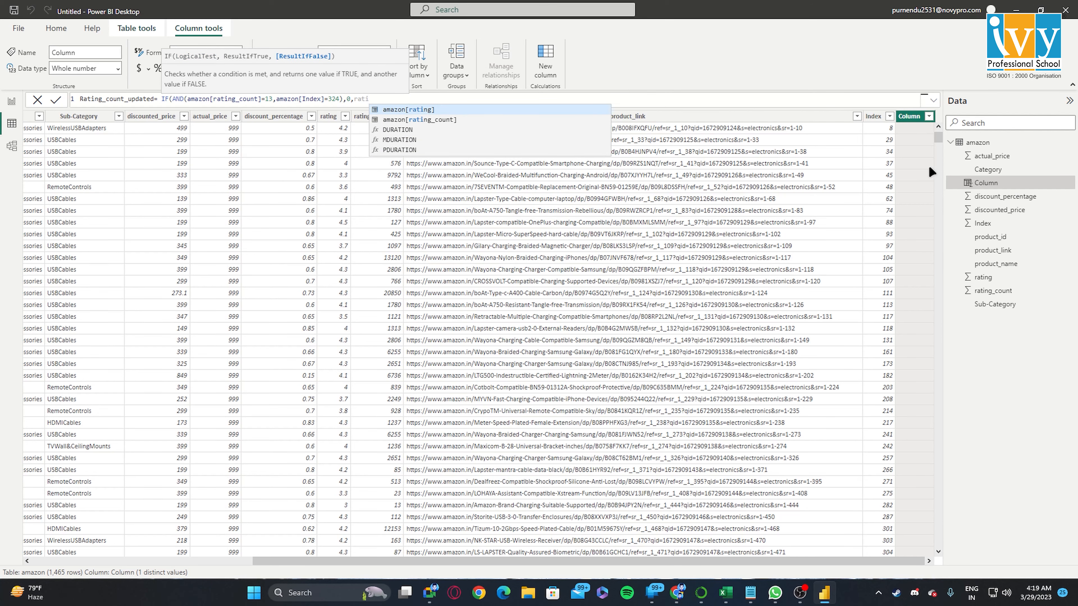
type(")")
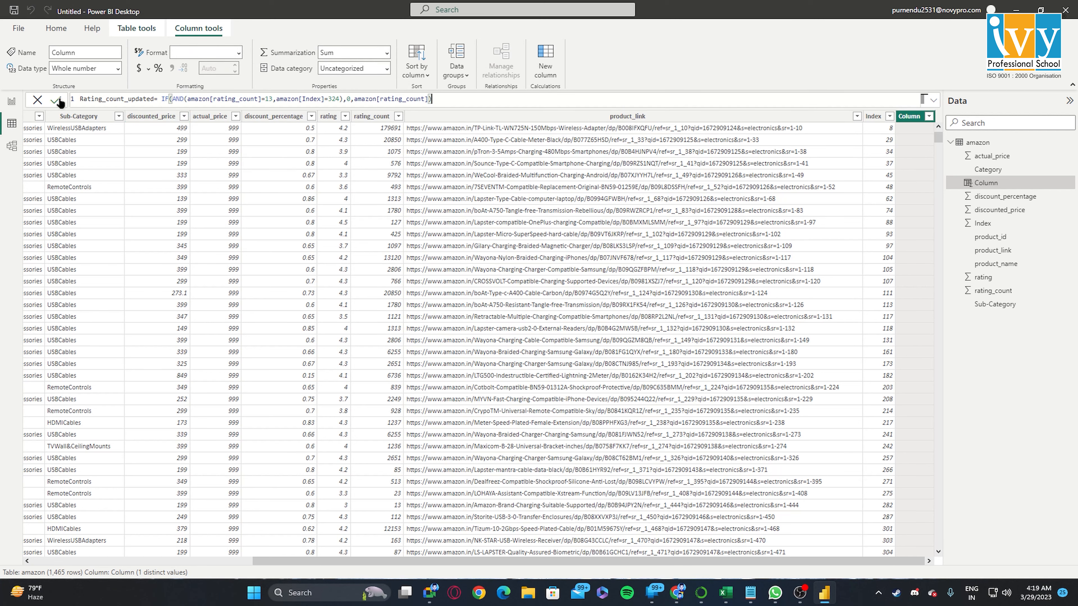
key("Return")
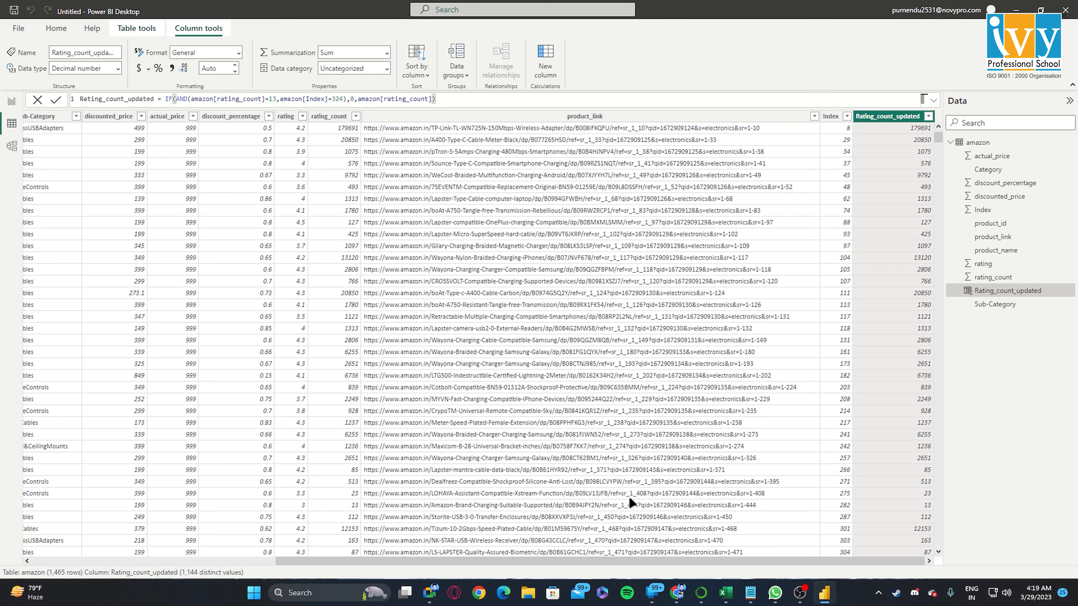
- Check the list of values in the Rating_count_updated column for 0
left_click(871, 121)
left_click(928, 116)
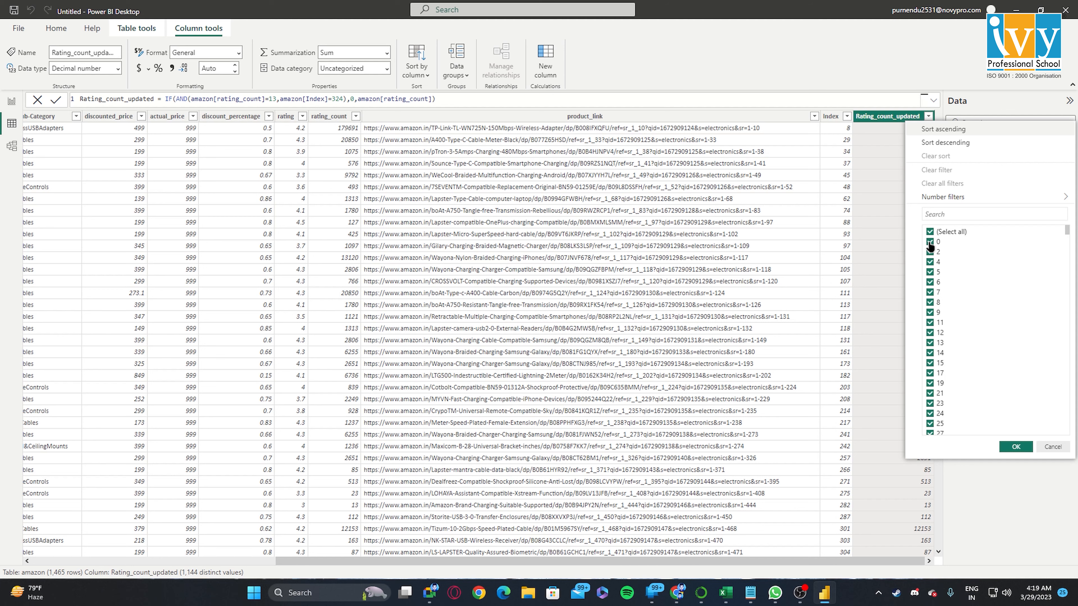
left_click(930, 243)
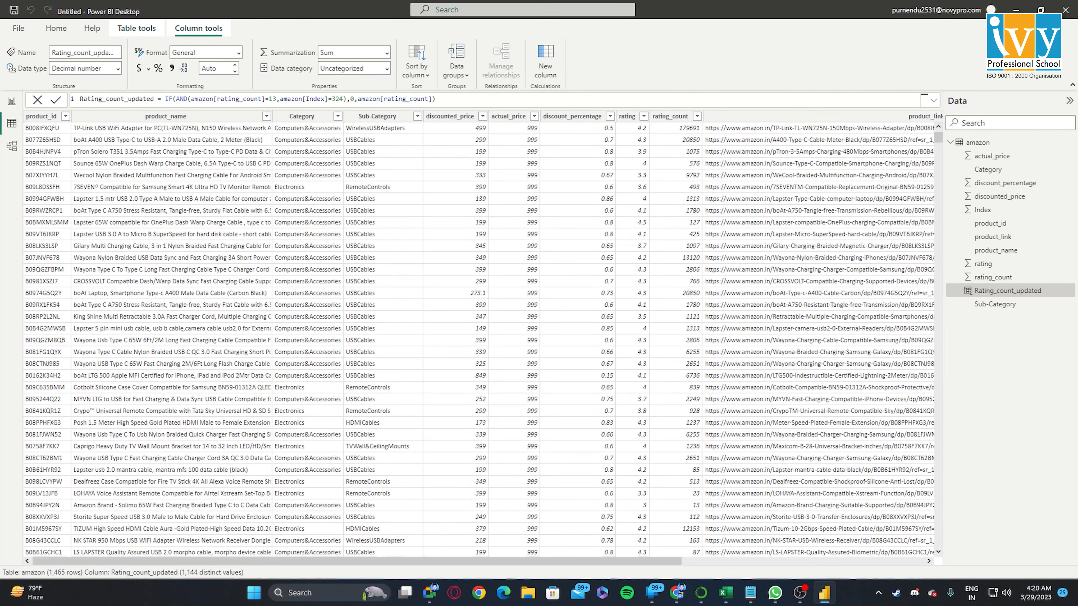
- Filter the rating column to only (Blank) and examine the matching row's product_id and rating_count
left_click(643, 116)
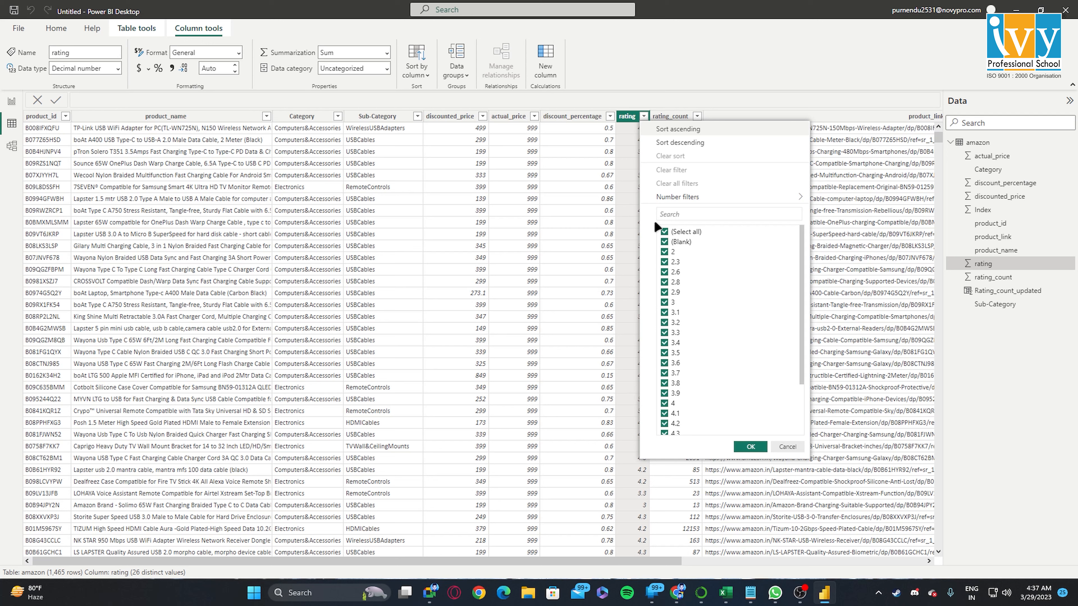
left_click(664, 231)
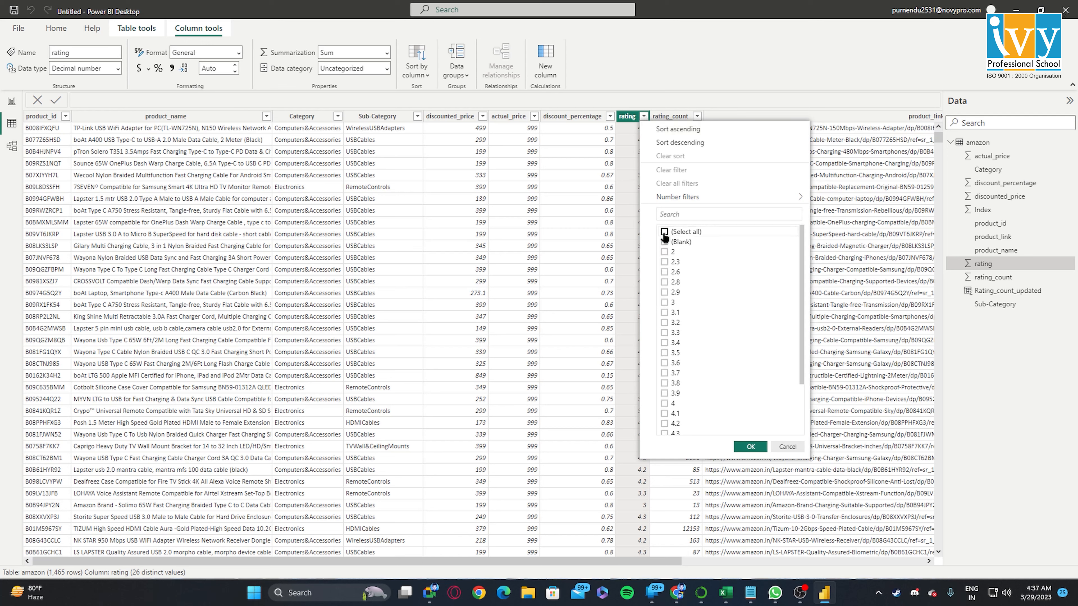
left_click(664, 242)
left_click(749, 447)
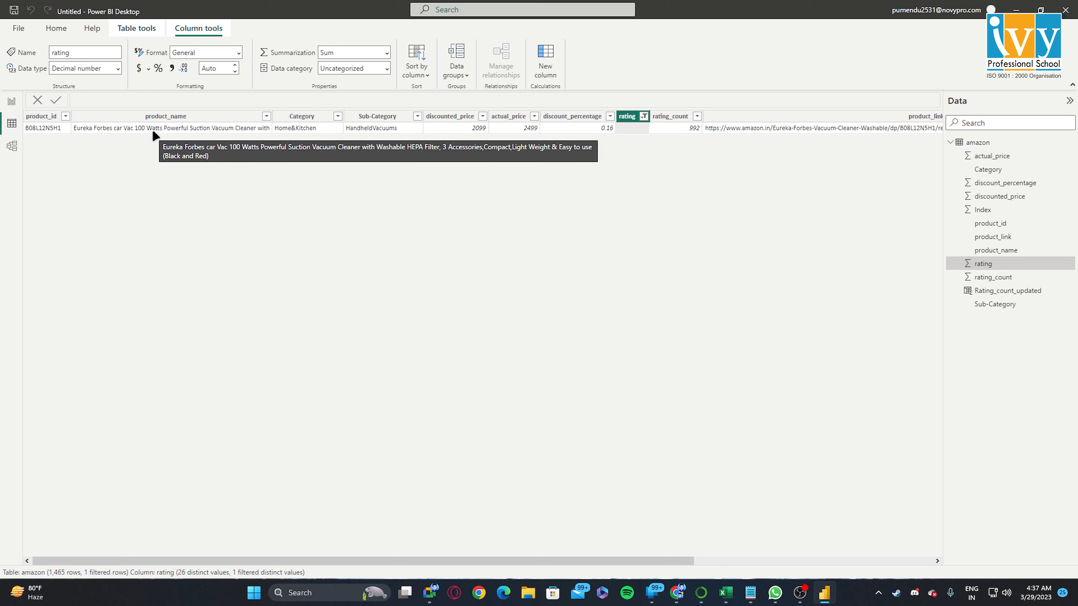
left_click(50, 129)
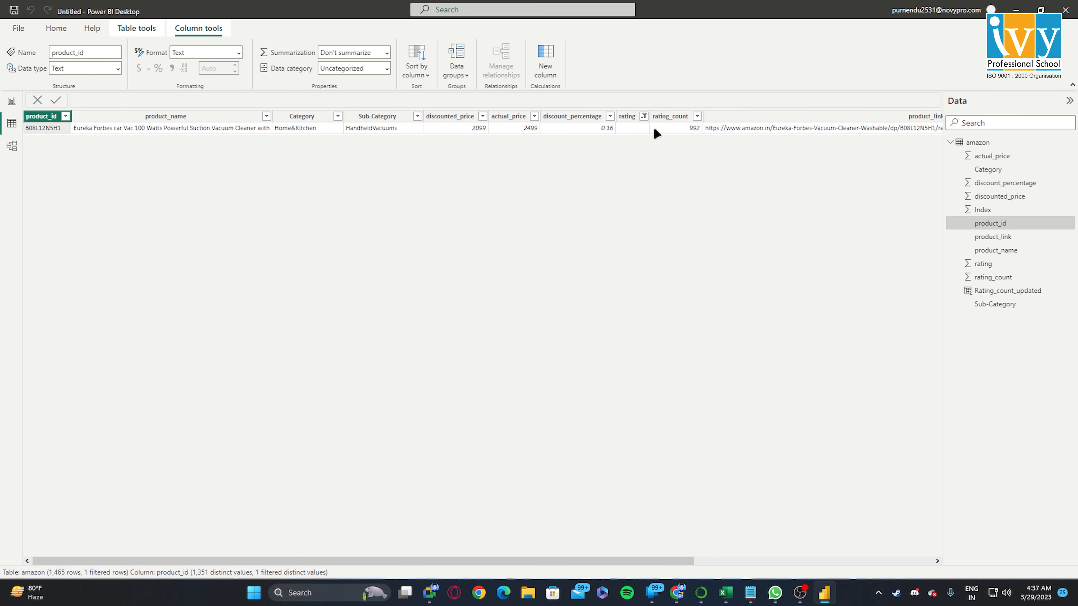
left_click(692, 130)
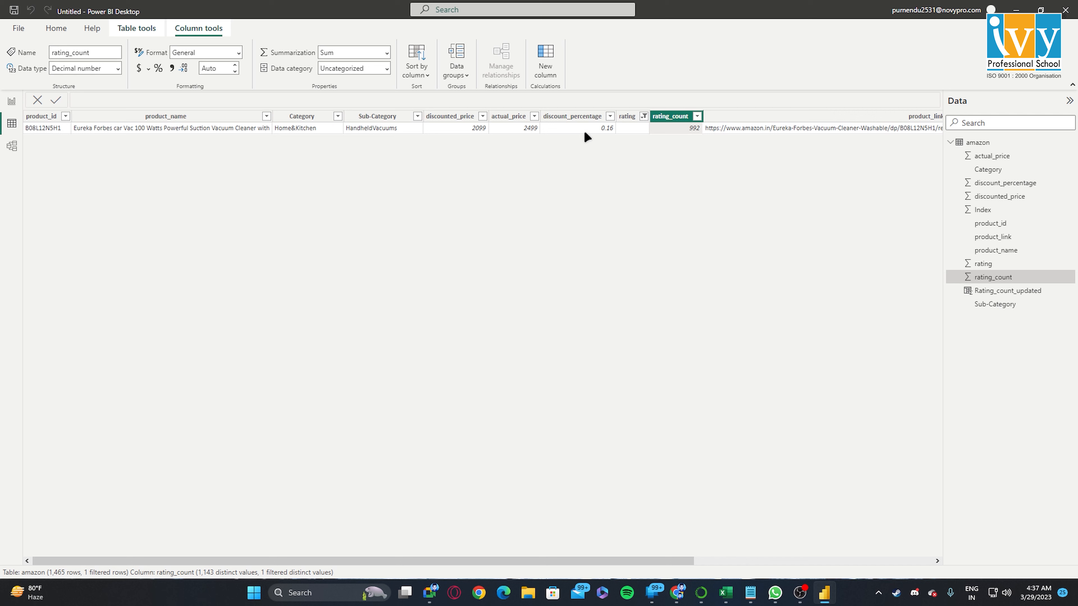
- Restore all values in the rating column's filter so every row is included
left_click(644, 117)
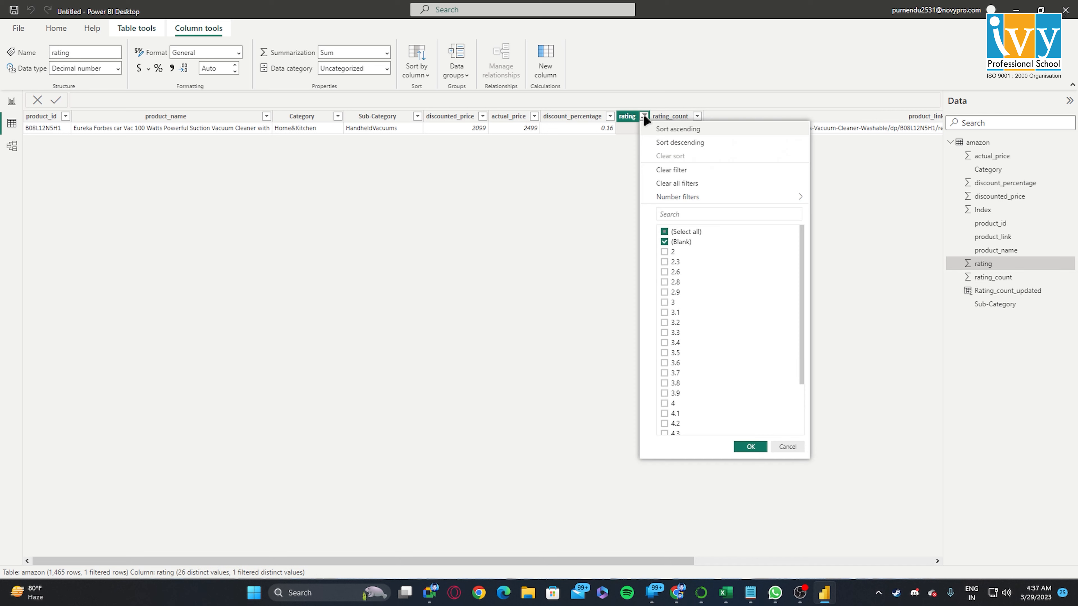
left_click(664, 232)
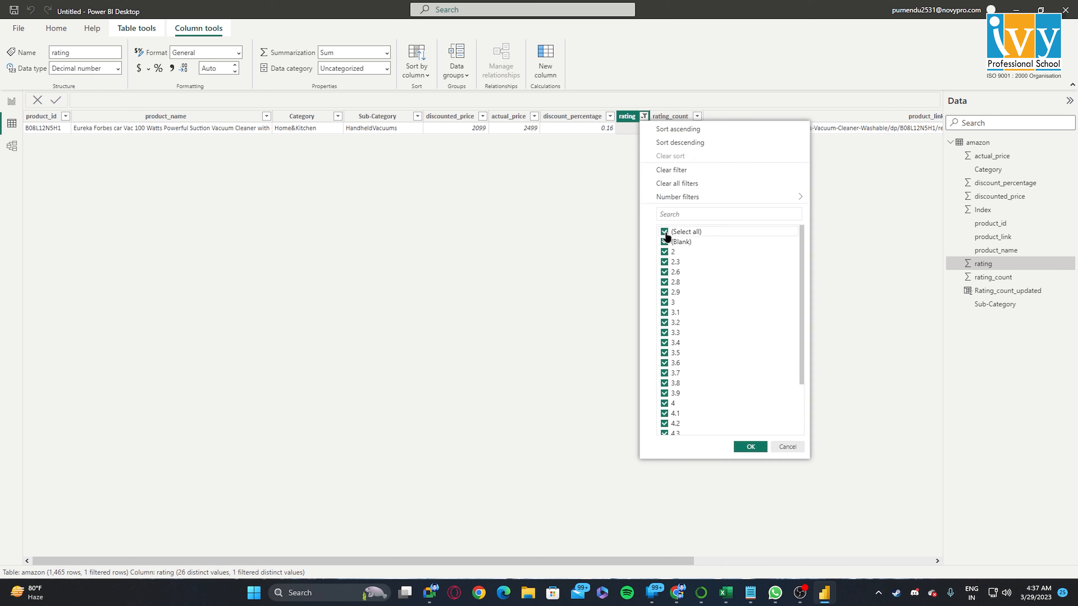
left_click(751, 447)
- Open the amazon table's query for editing in Power Query Editor and bring the rating columns into view
right_click(989, 145)
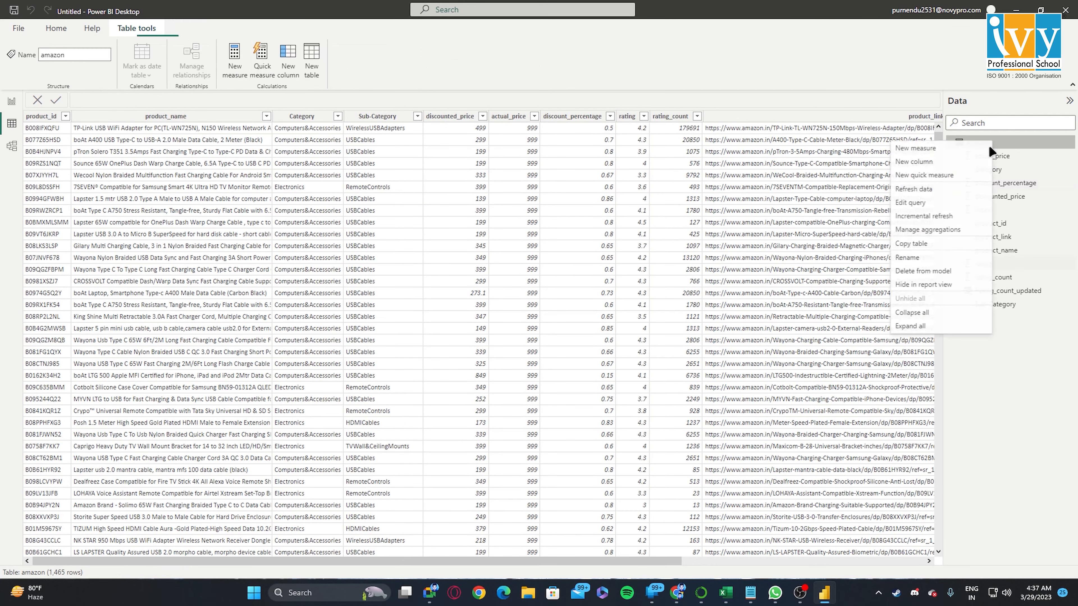
left_click(931, 199)
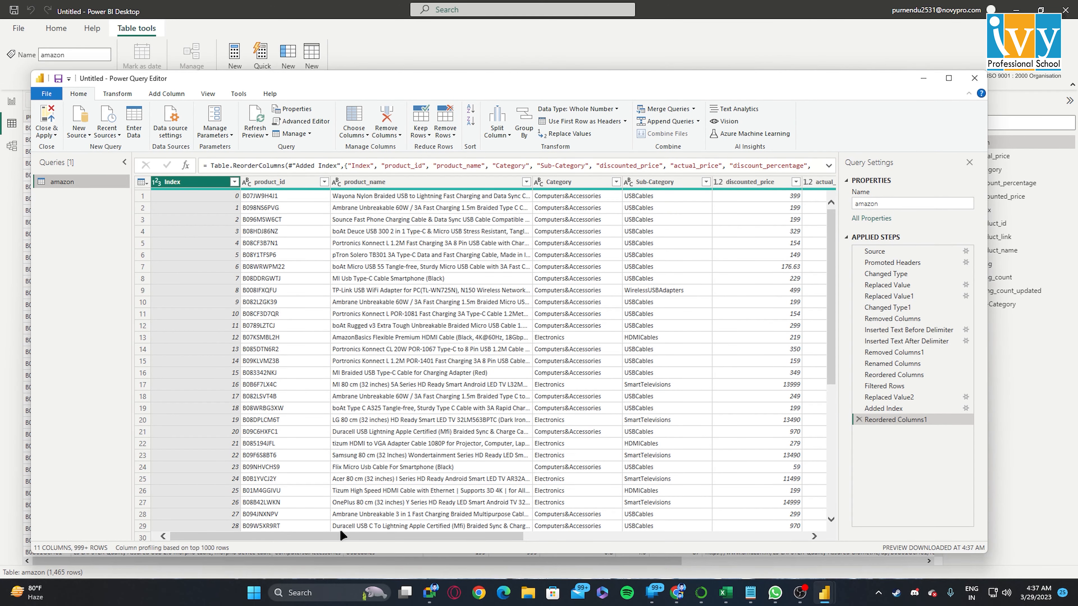
left_click_drag(344, 536, 640, 547)
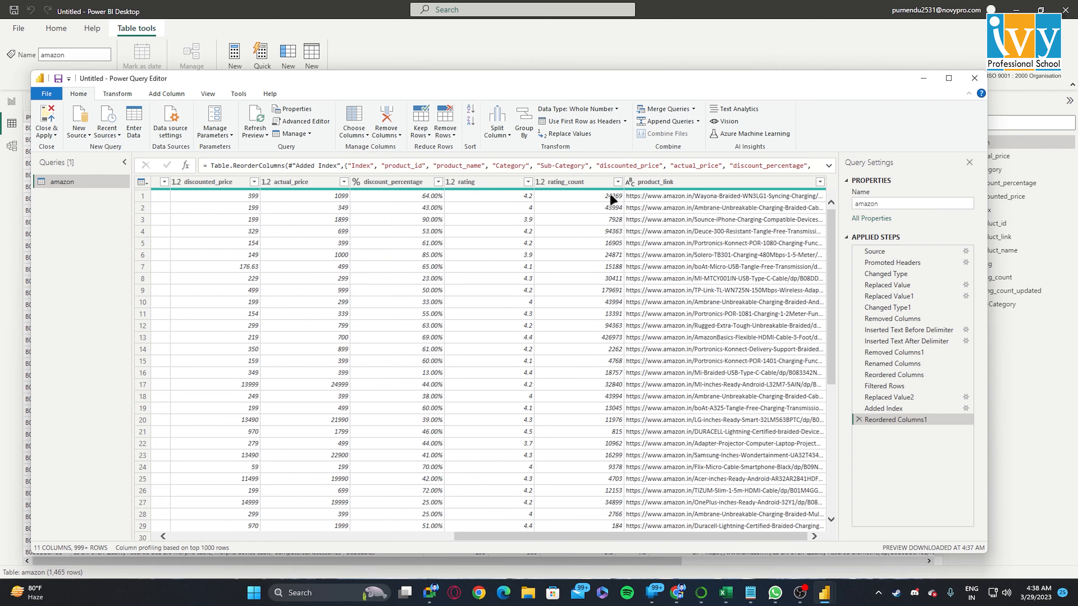
- Filter the discount_percentage column to only 0.16 and inspect the rating error in the HandheldVacuums row
left_click(437, 182)
left_click(437, 183)
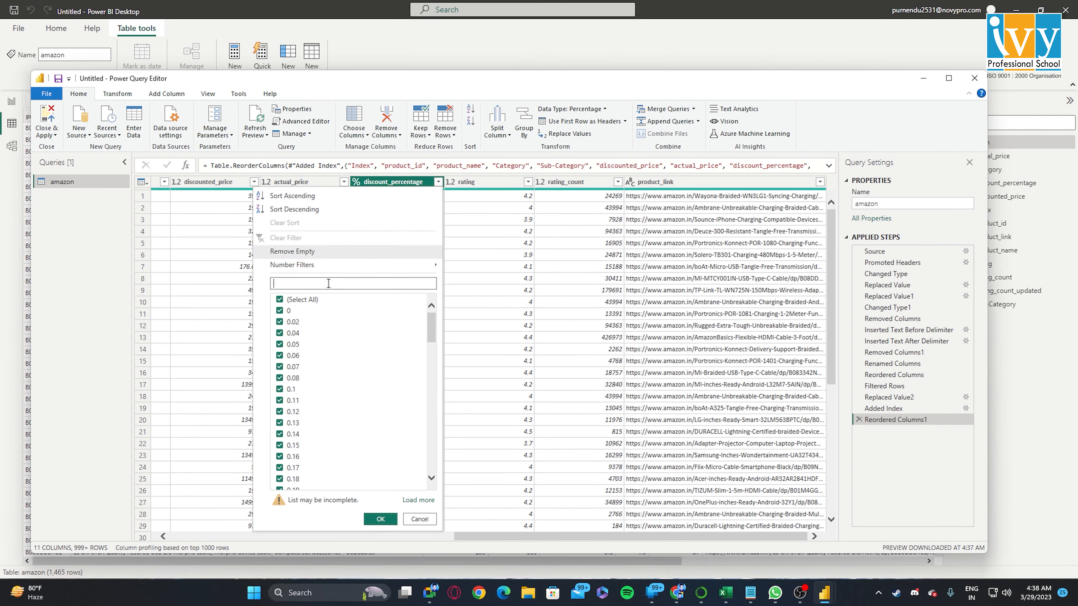
left_click(280, 300)
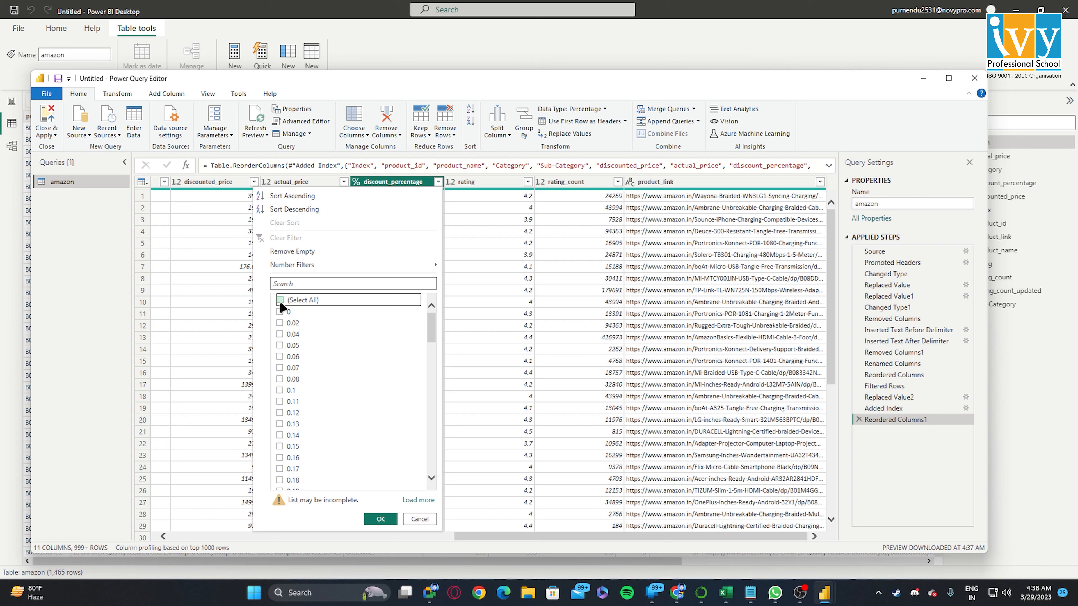
left_click(300, 284)
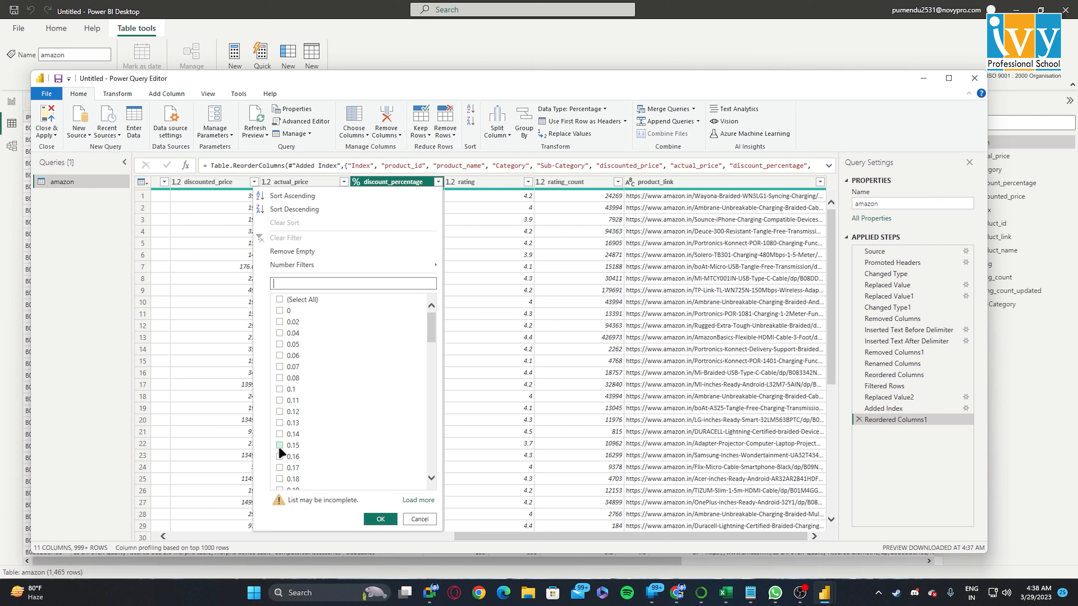
left_click(280, 456)
left_click(388, 523)
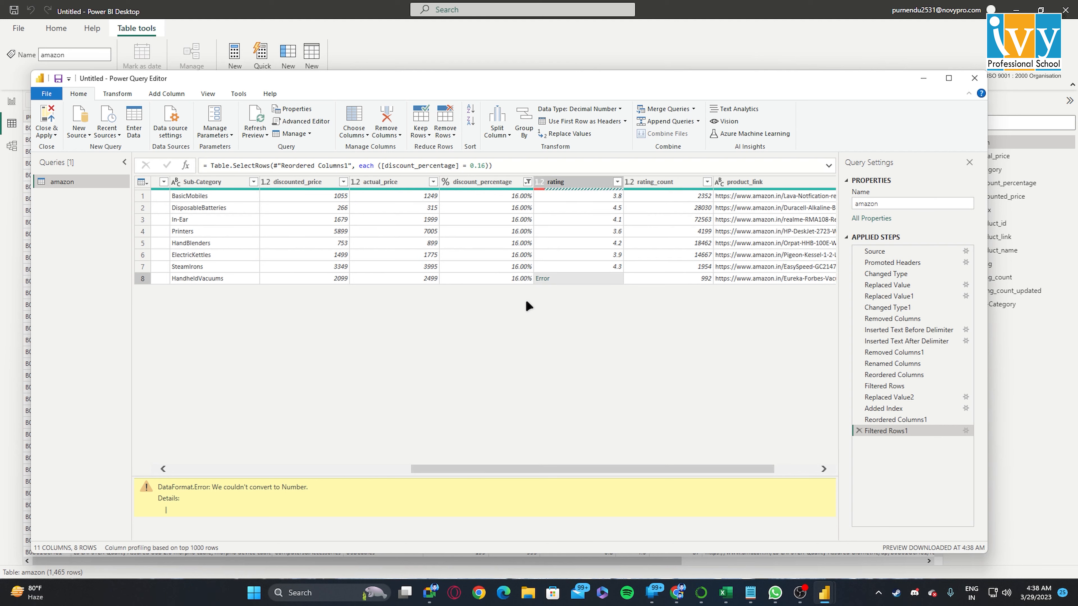
- Copy the full product_link URL of the HandheldVacuums row that has the rating error
left_click(133, 98)
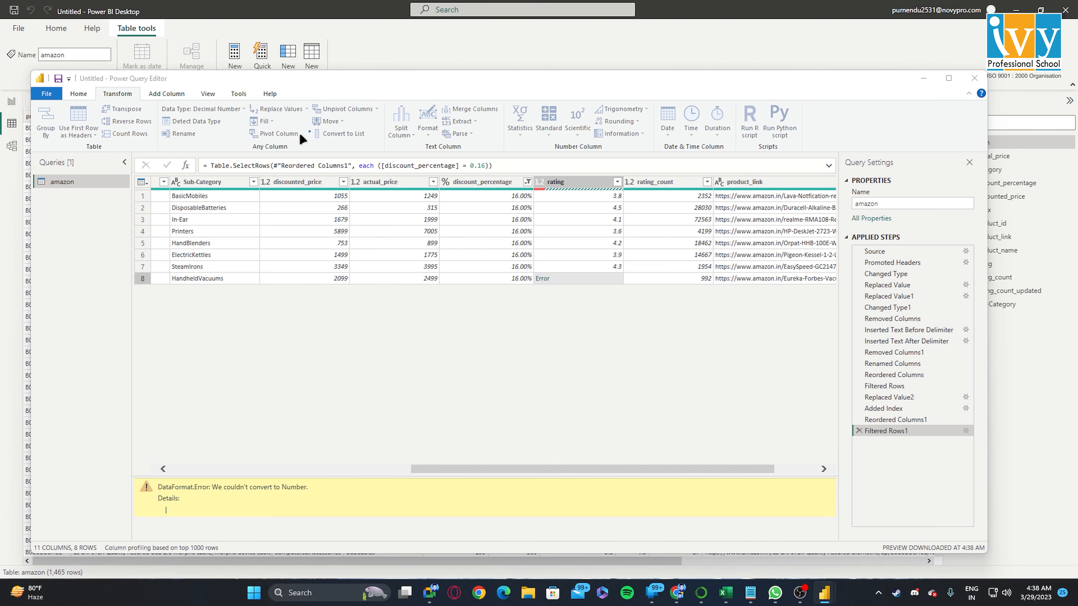
key("Escape")
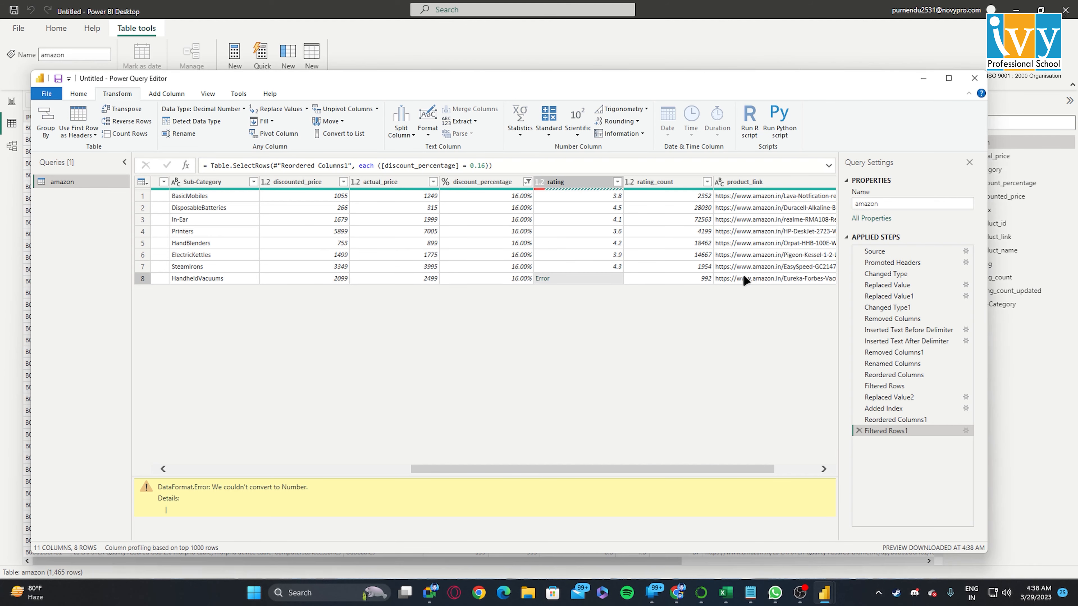
left_click(743, 274)
left_click_drag(568, 489, 138, 487)
key("ctrl+c")
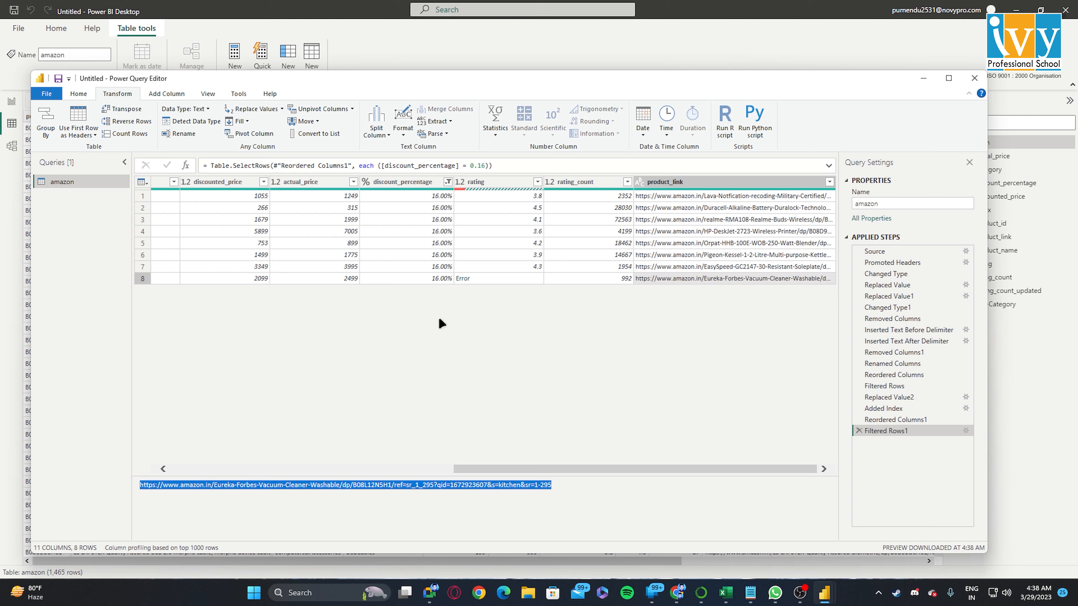
- Switch to Chrome, open the copied product link, check the product's star rating breakdown, and close the page
right_click(679, 596)
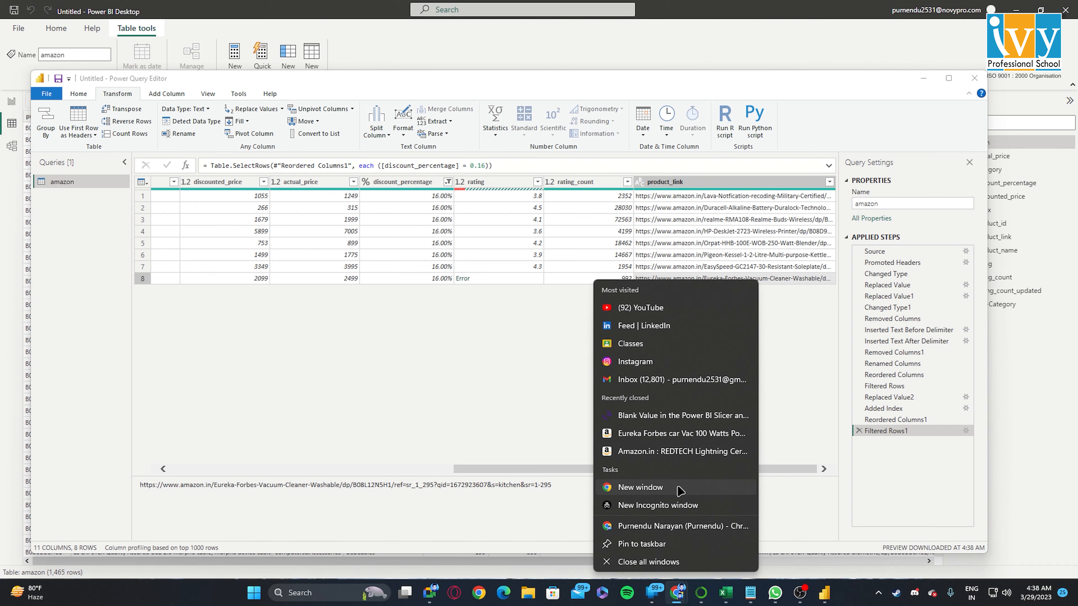
left_click(681, 551)
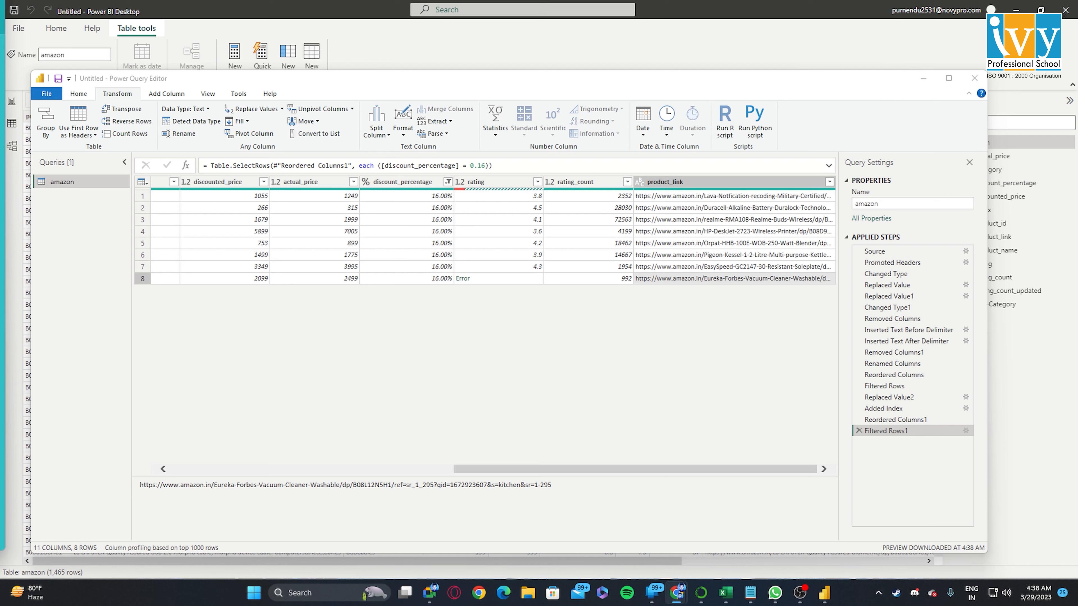
key("ctrl+v")
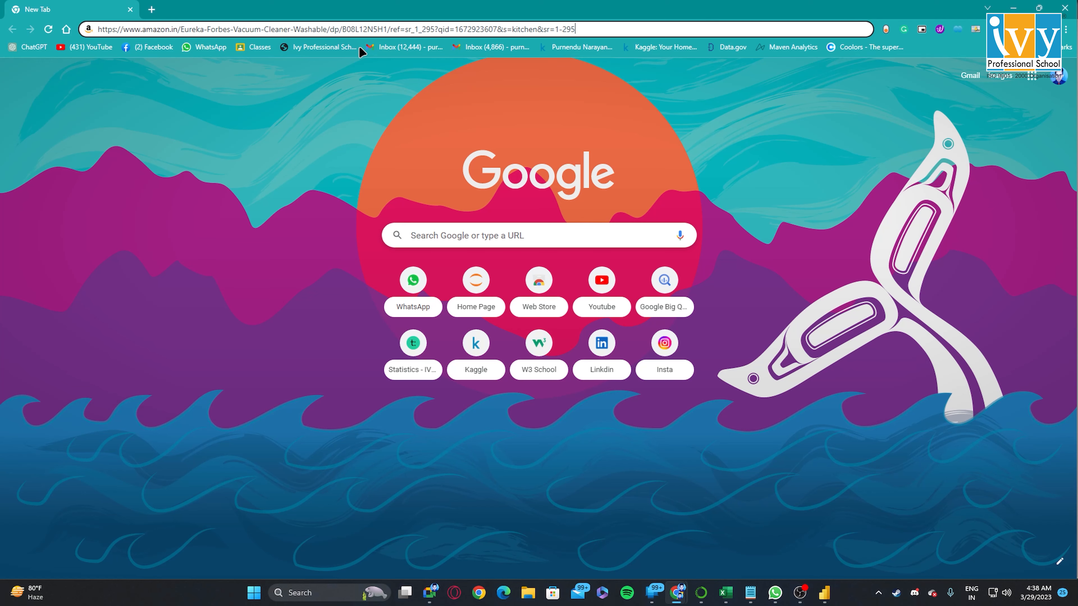
key("Return")
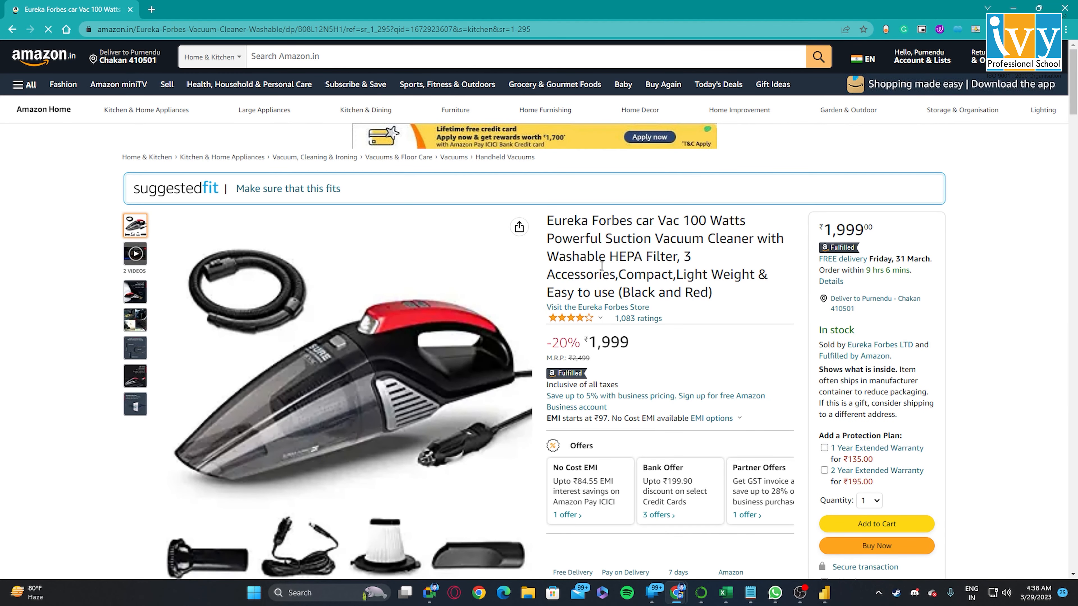
mouse_move(602, 322)
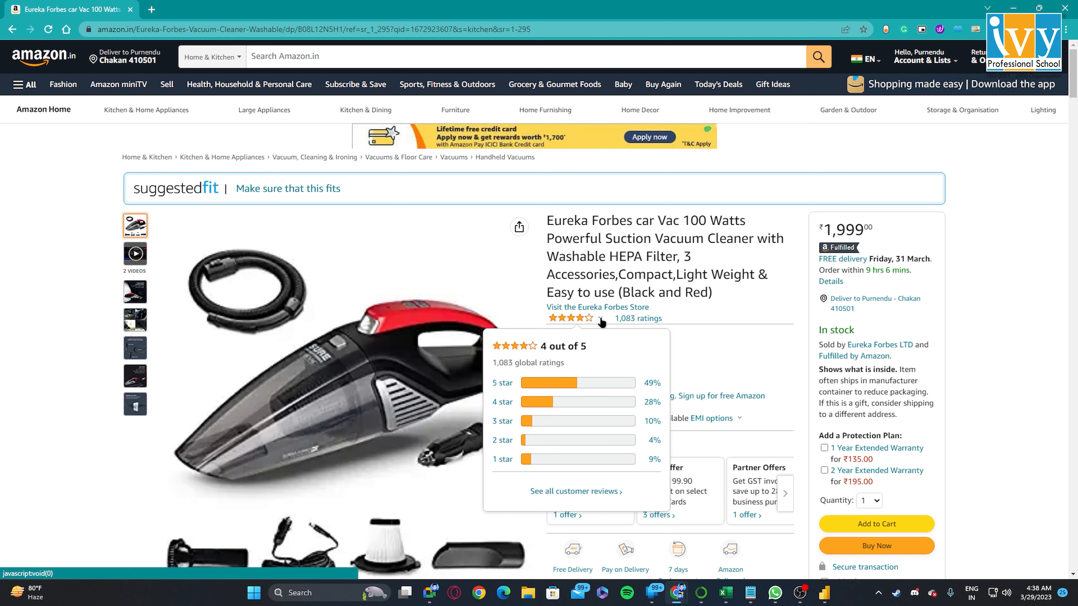
mouse_move(425, 243)
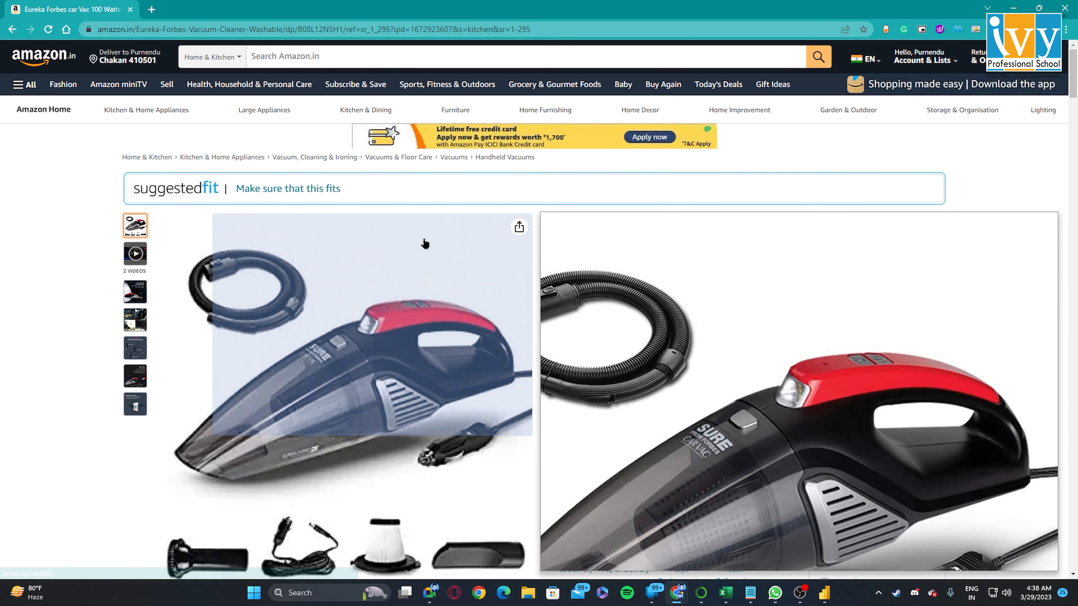
left_click(130, 9)
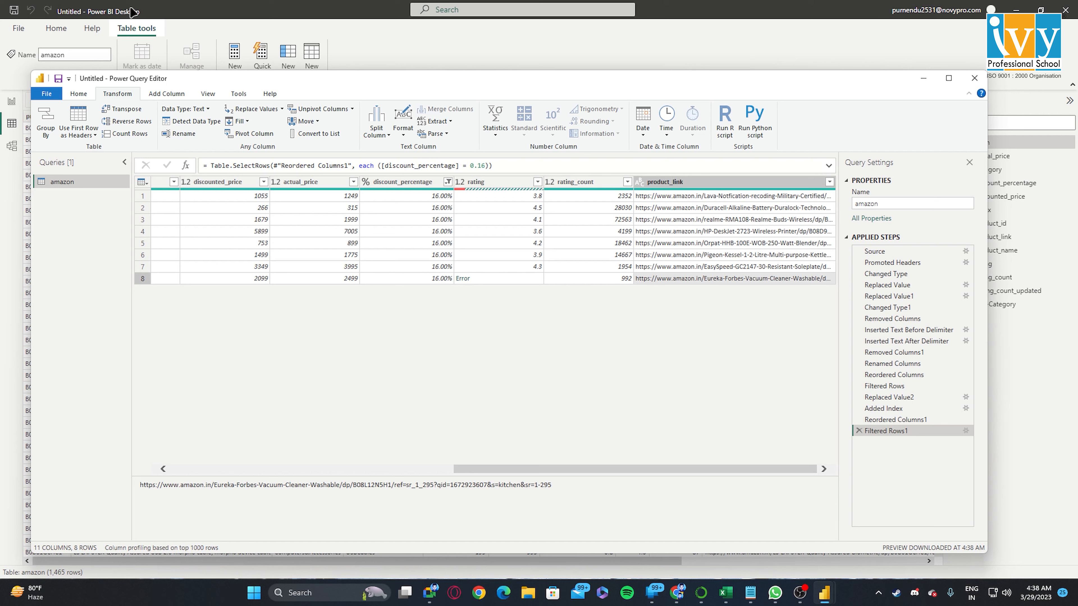
- Replace errors in the rating column with the value 4
left_click(492, 278)
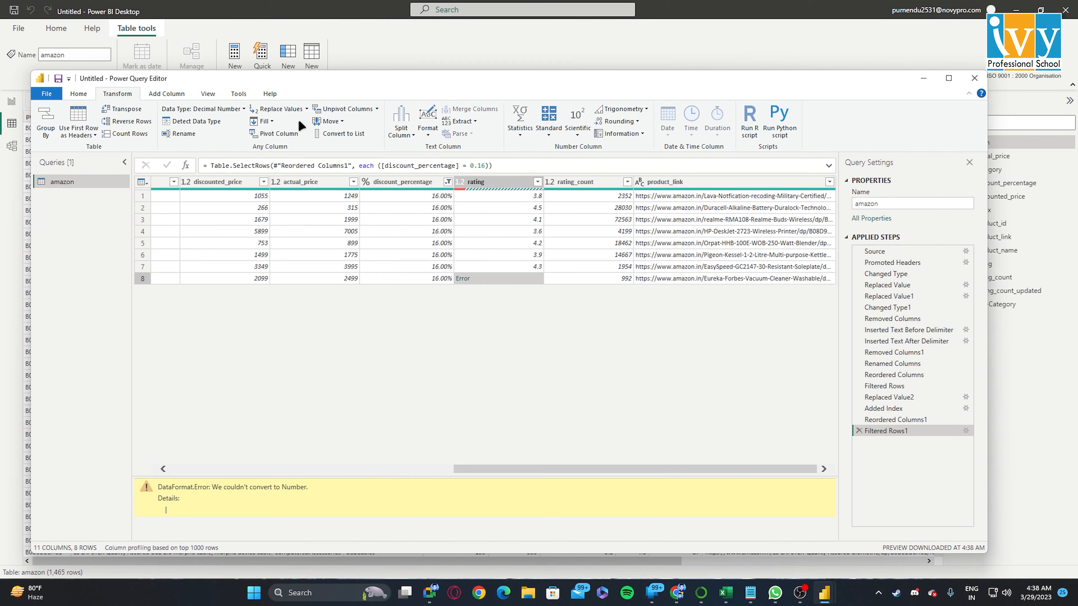
left_click(306, 109)
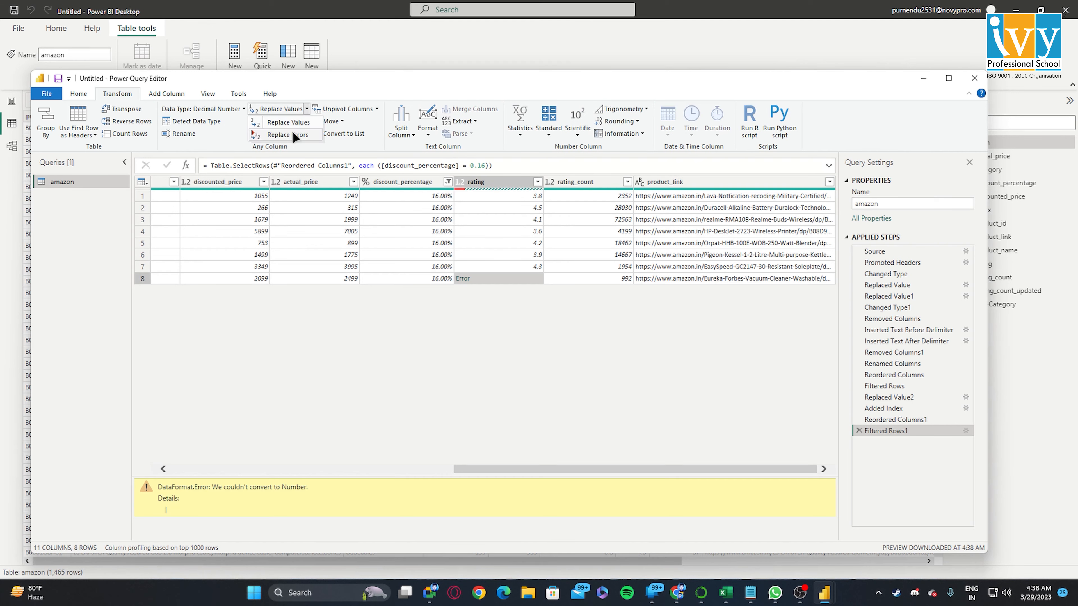
left_click(292, 134)
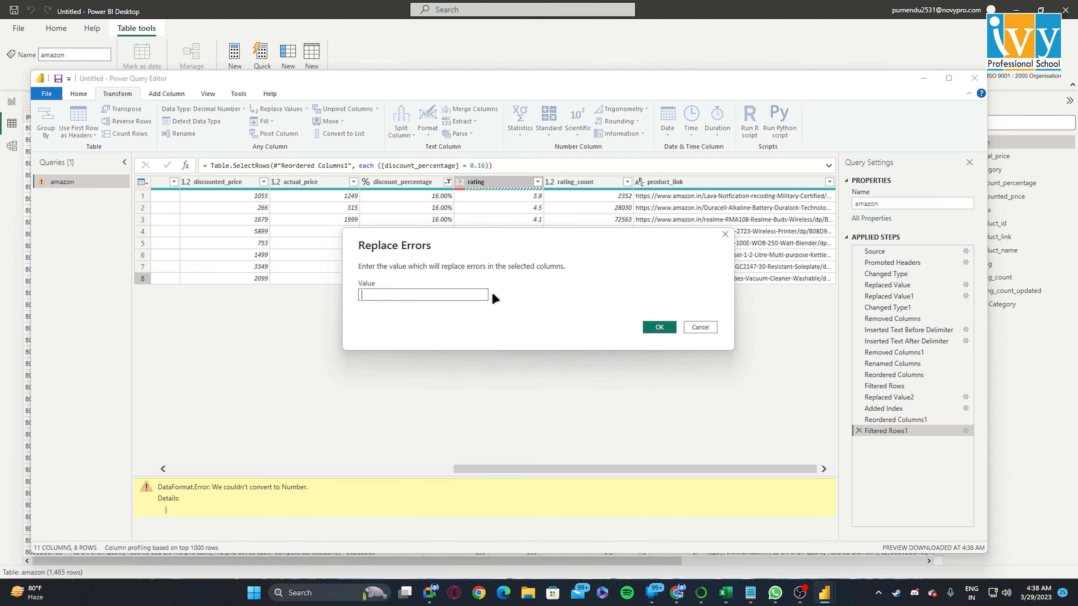
type("4")
left_click(654, 327)
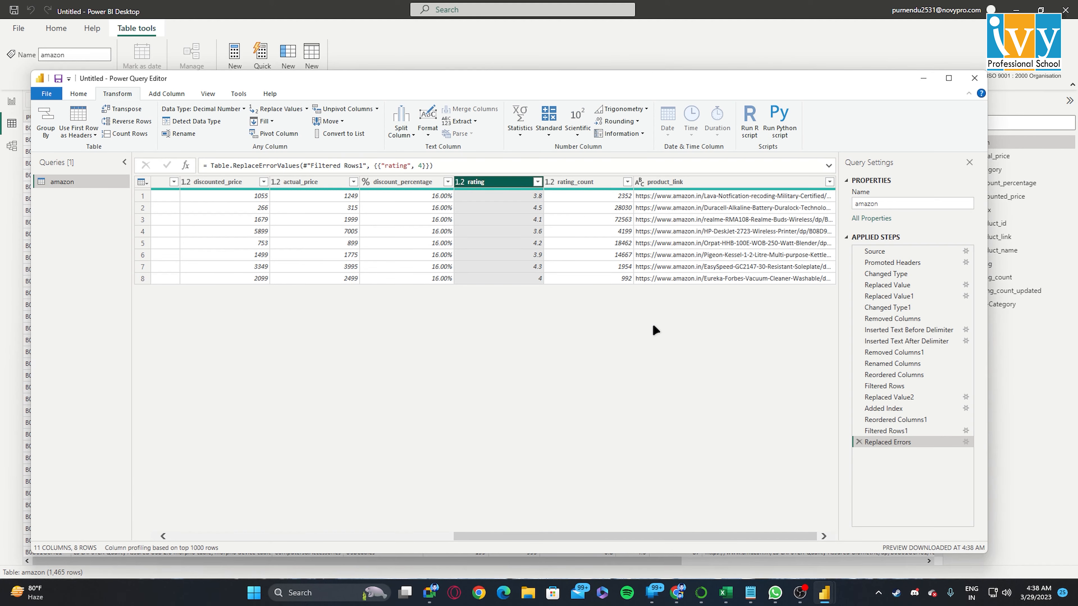
left_click(85, 93)
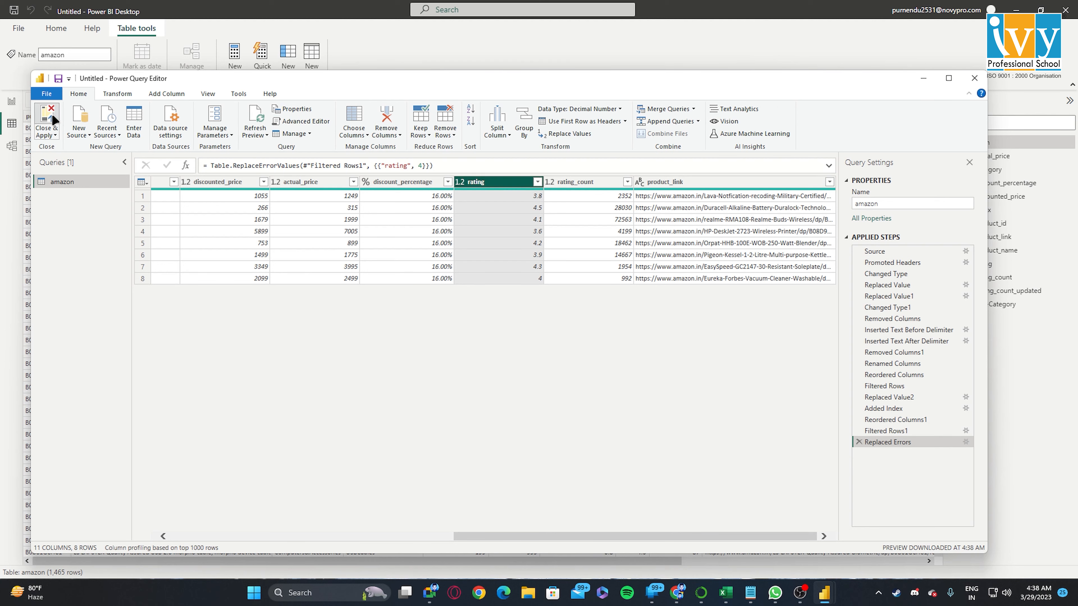